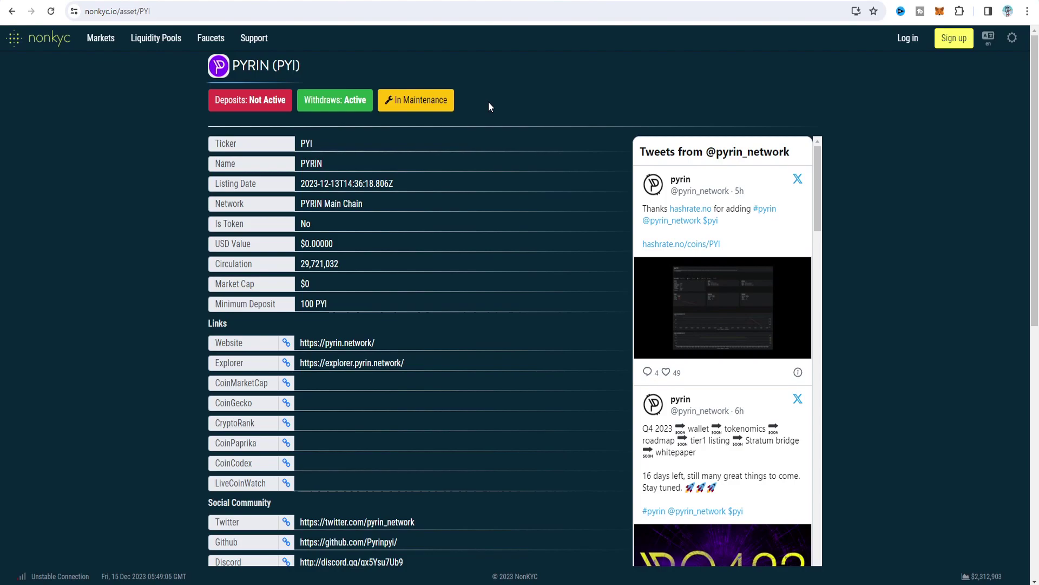
# Step: Review the PYRIN asset page on nonkyc, open the listed project website and read its GhostDAG introduction
pyautogui.scroll(-1, 522, 241)
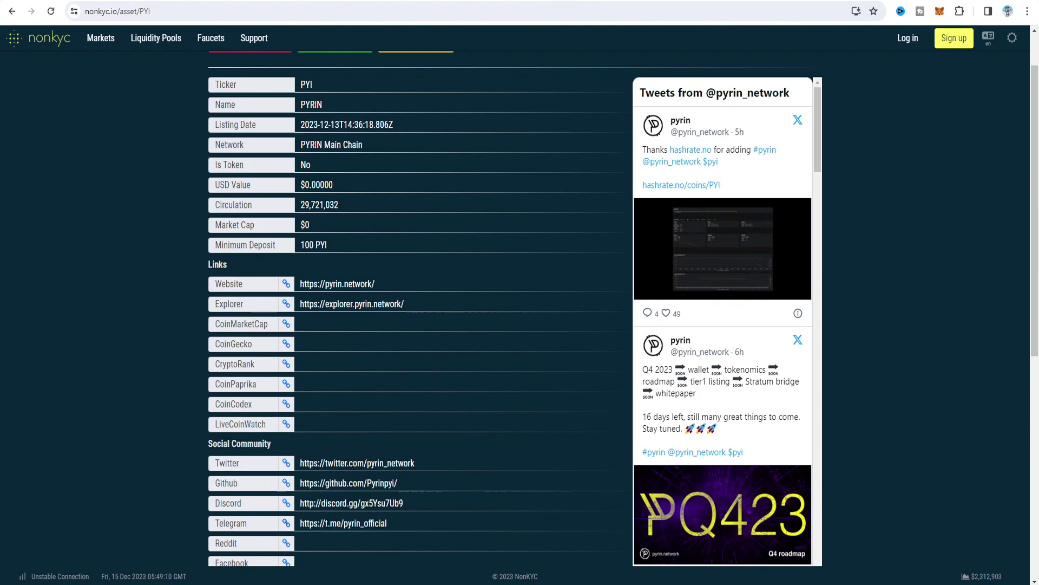
pyautogui.scroll(1, 441, 531)
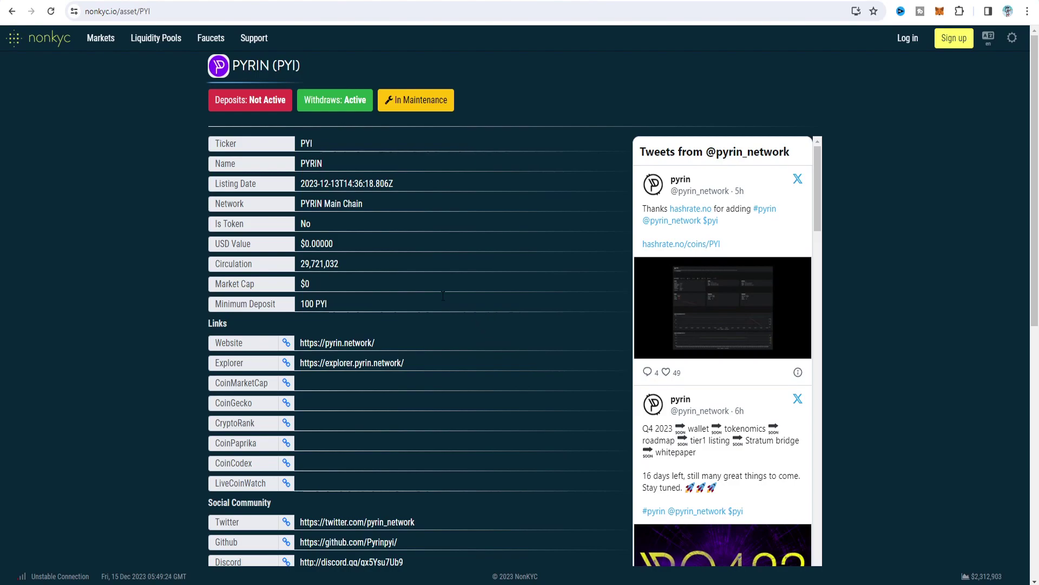
pyautogui.click(337, 343)
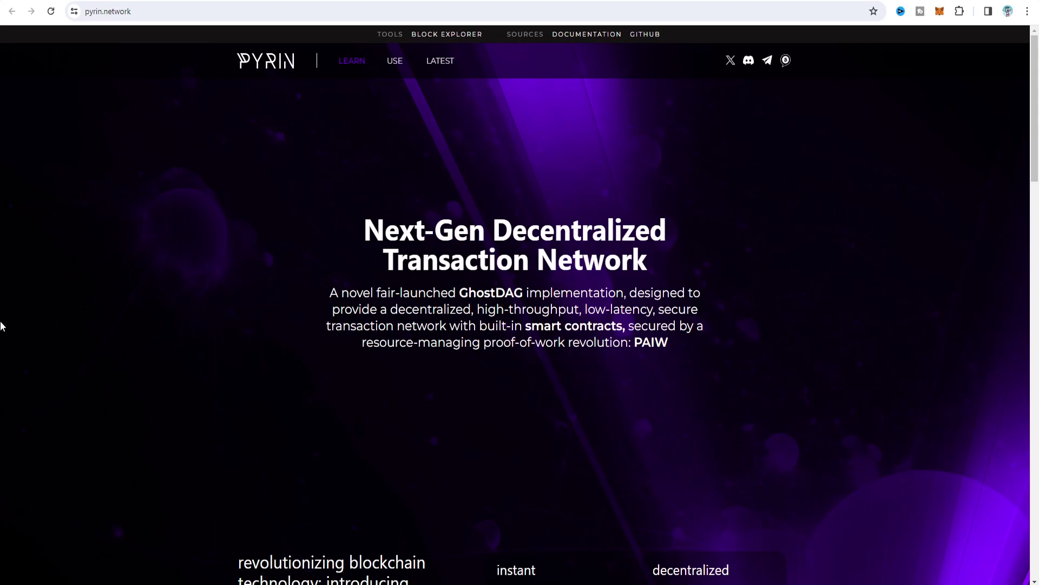
pyautogui.scroll(-1, 1, 326)
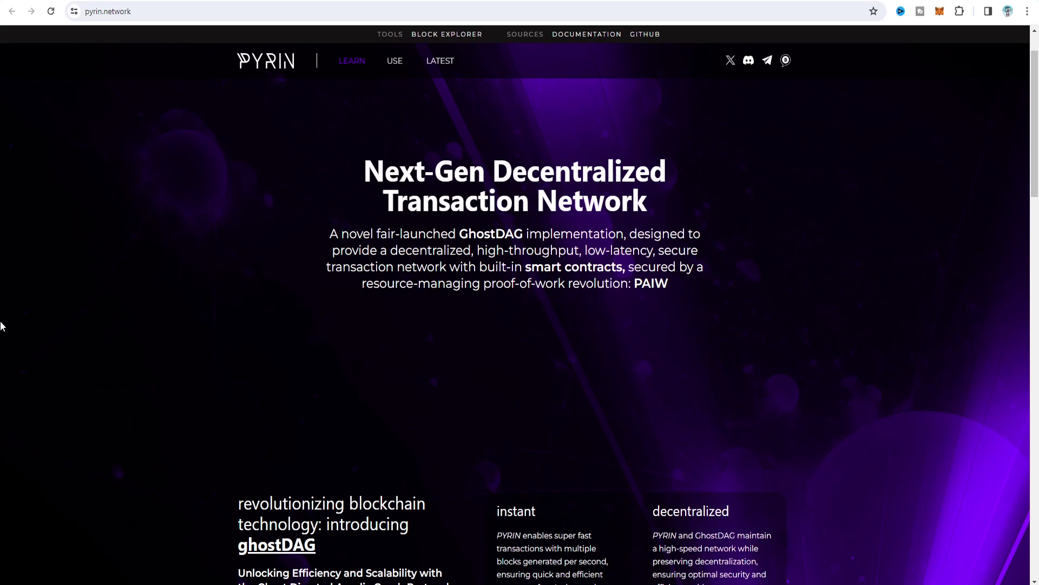
pyautogui.scroll(-5, 2, 326)
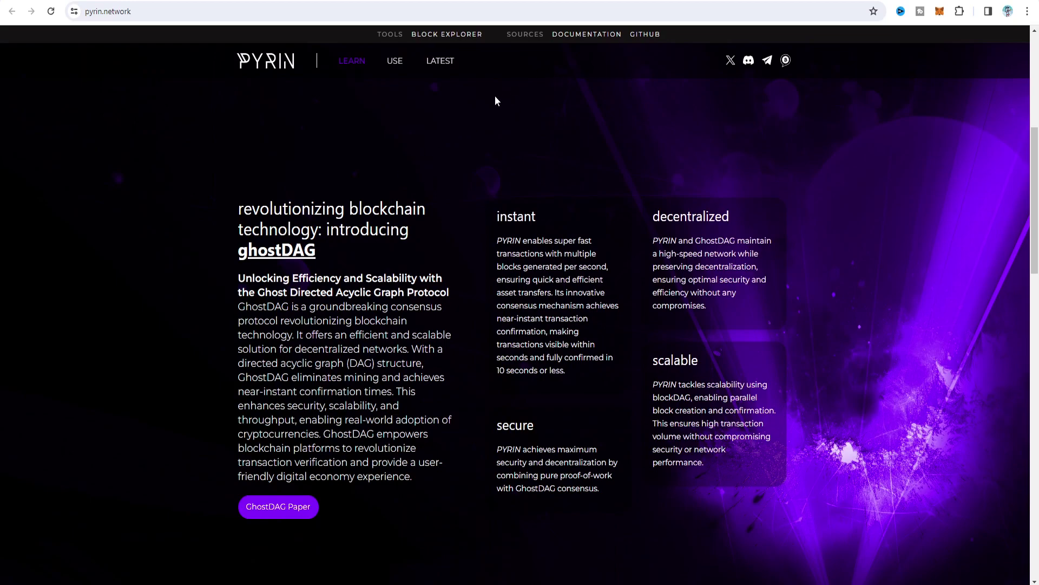
# Step: Open the Pyrin block explorer and examine its network statistics, latest blocks and latest transactions
pyautogui.click(428, 34)
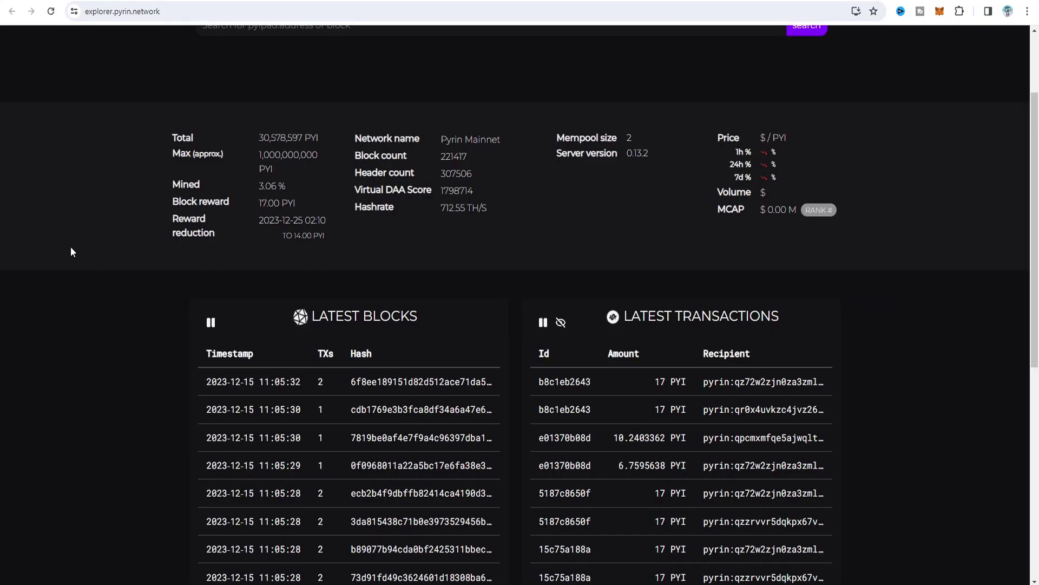
pyautogui.scroll(-1, 71, 250)
pyautogui.scroll(-4, 70, 244)
pyautogui.scroll(6, 70, 240)
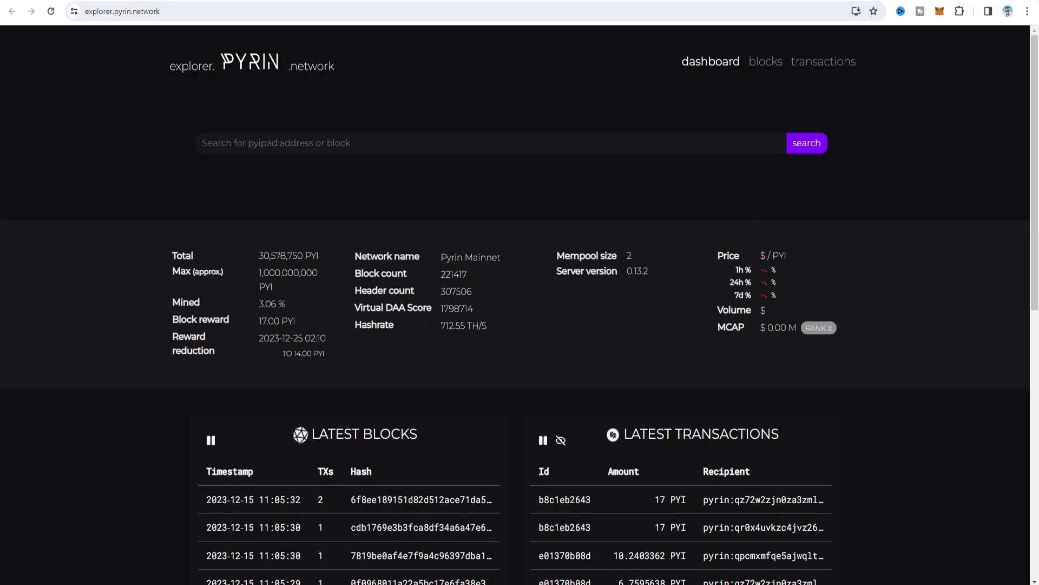
pyautogui.scroll(-5, 921, 382)
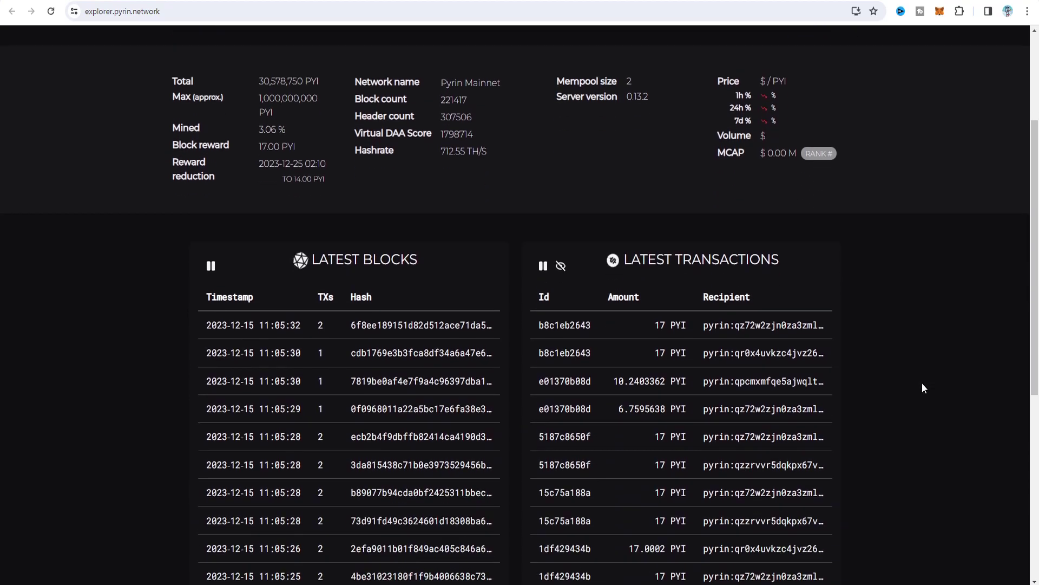
pyautogui.scroll(6, 923, 373)
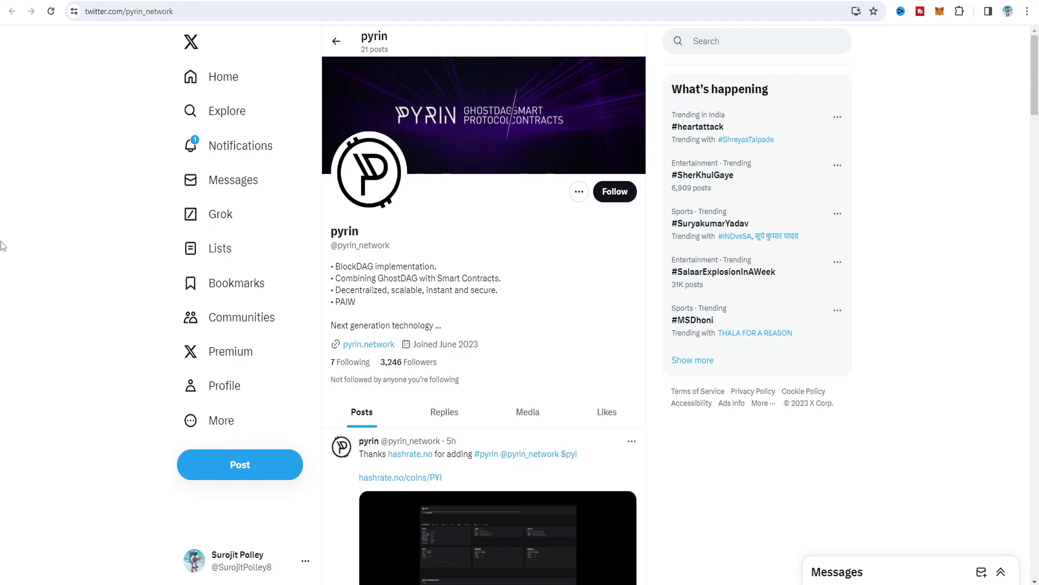
# Step: Read Pyrin's recent posts on X, including the Q4 2023 roadmap, and switch to the Pyrin deposit page on TradeOgre
pyautogui.scroll(-4, 603, 301)
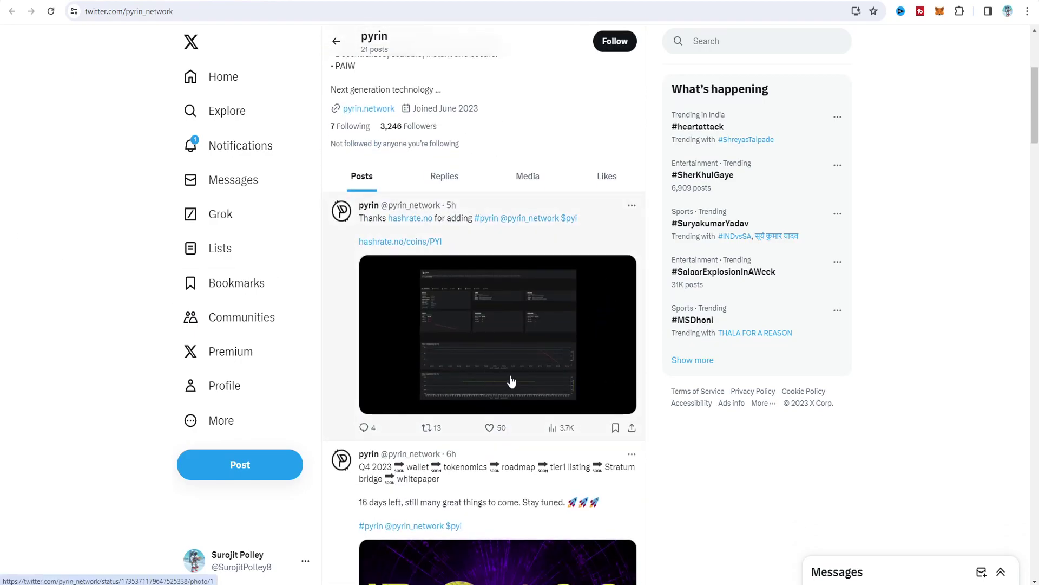
pyautogui.scroll(-1, 511, 382)
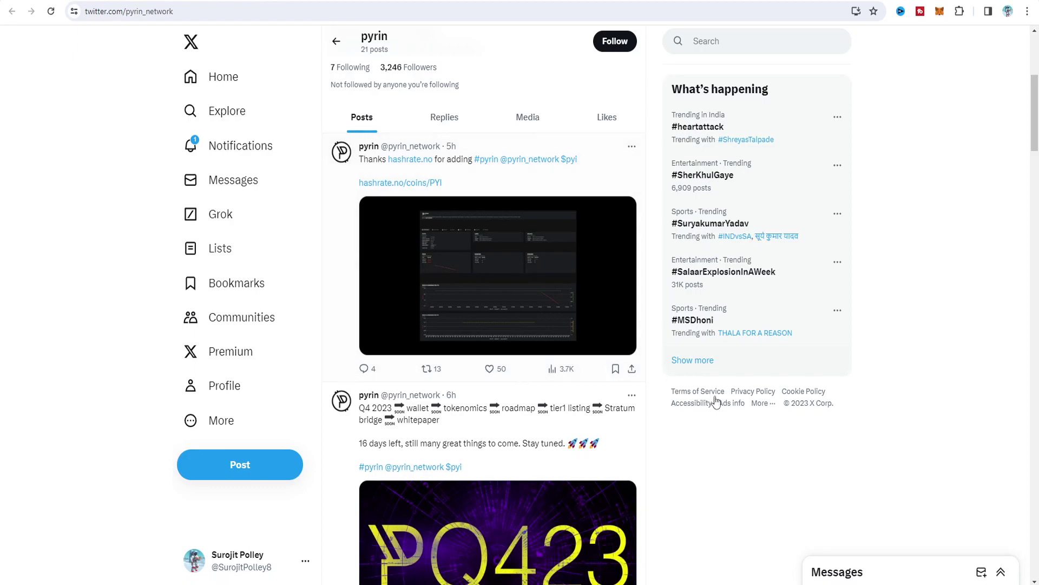
pyautogui.scroll(-5, 698, 428)
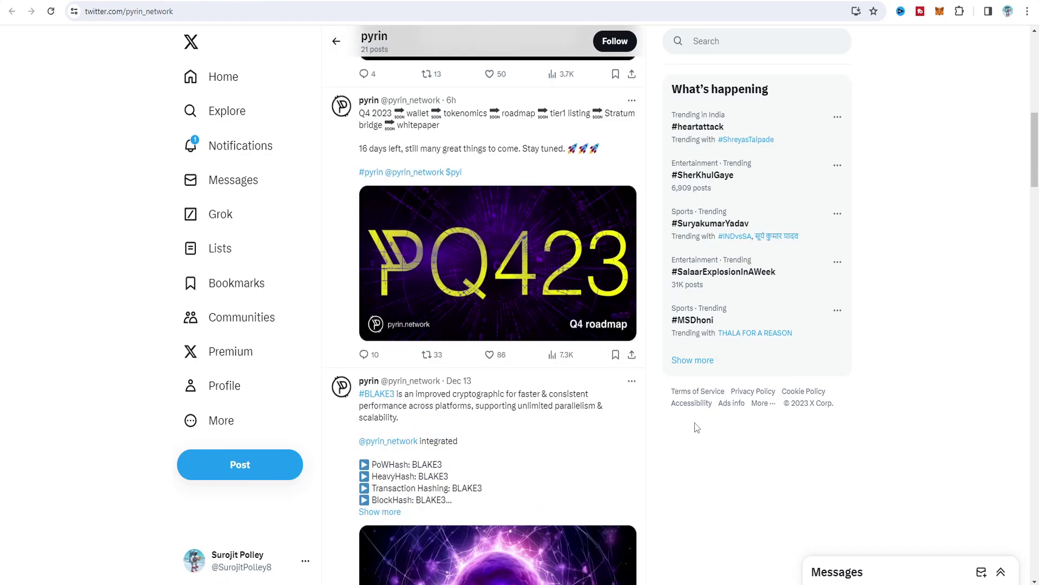
pyautogui.scroll(2, 697, 421)
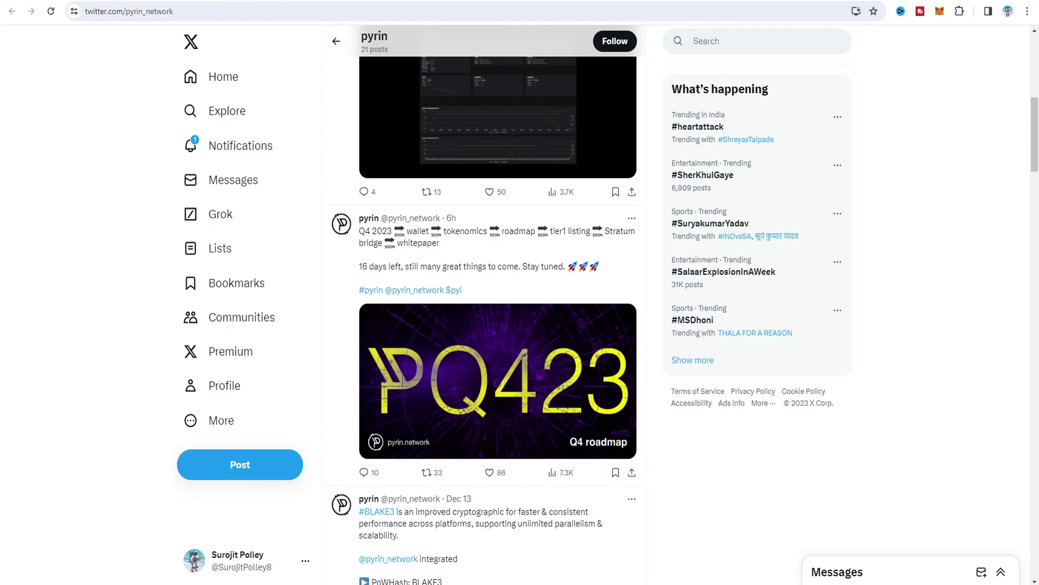
pyautogui.click(714, 2)
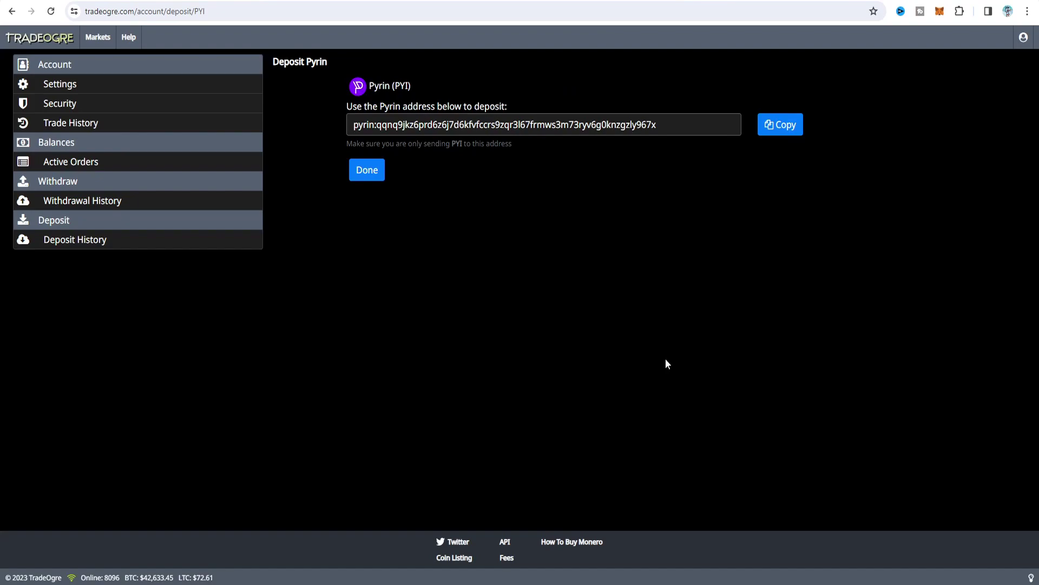
# Step: Switch to the Pyrin announcement thread on Bitcointalk and read the project description, official links and first replies
pyautogui.click(109, 1)
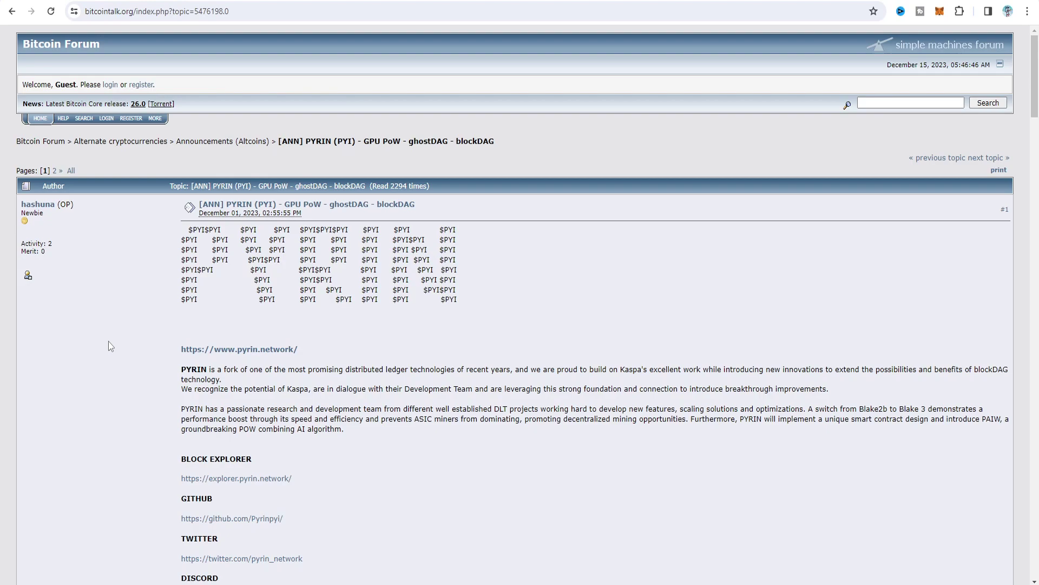
pyautogui.scroll(-2, 107, 338)
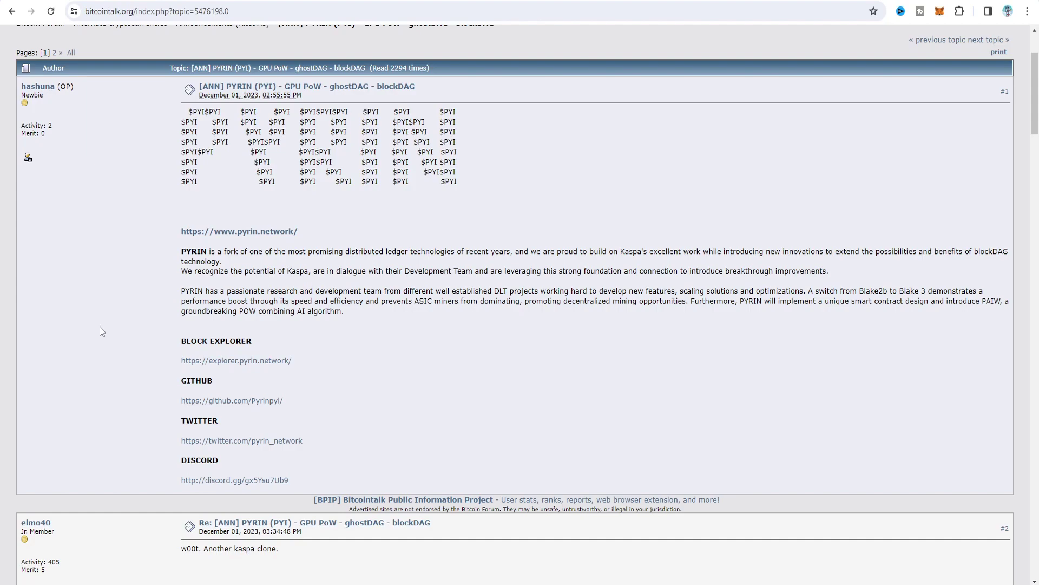
pyautogui.scroll(-2, 100, 324)
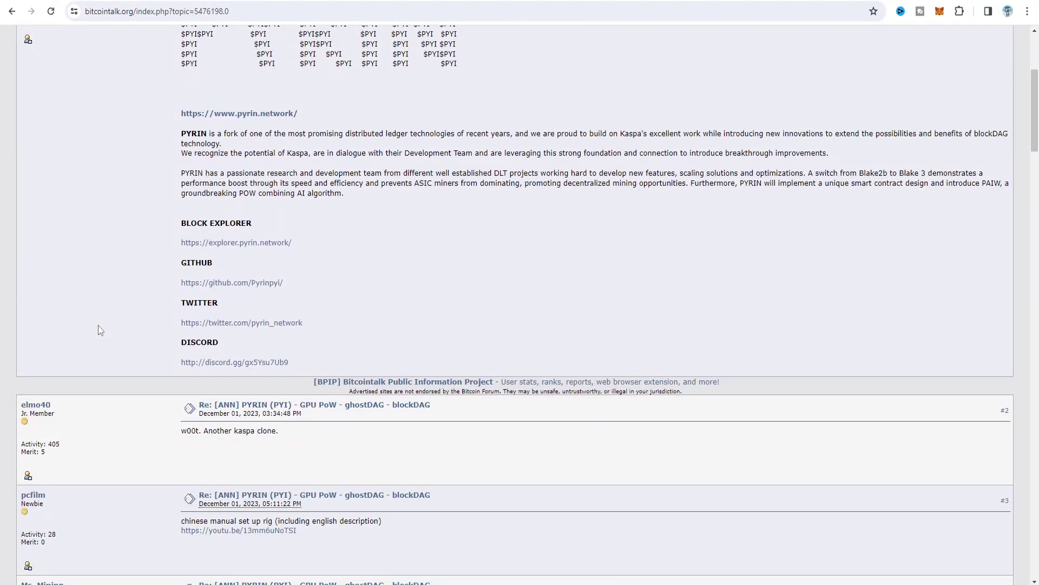
pyautogui.scroll(3, 405, 307)
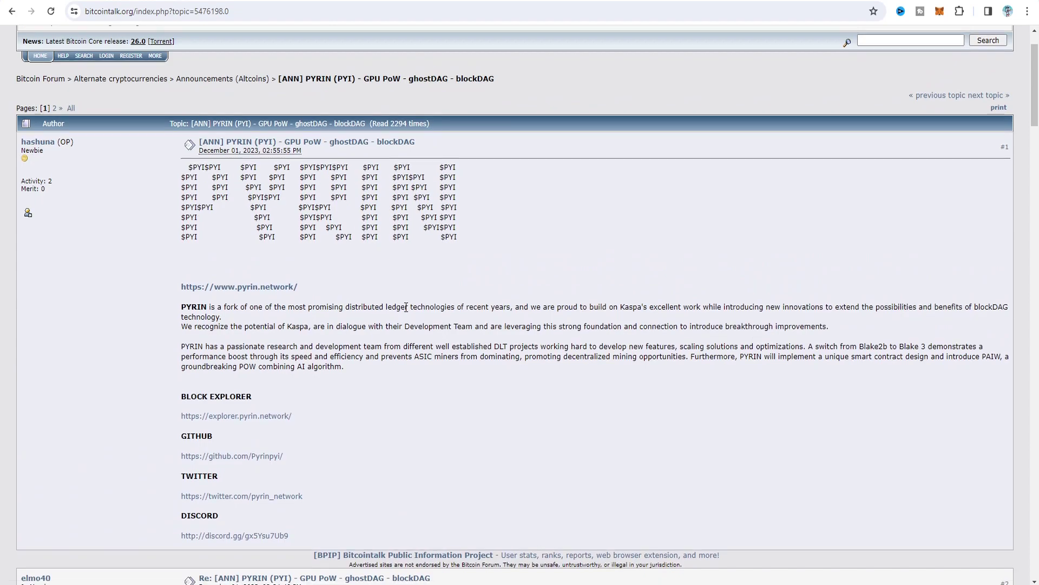
pyautogui.scroll(-13, 405, 307)
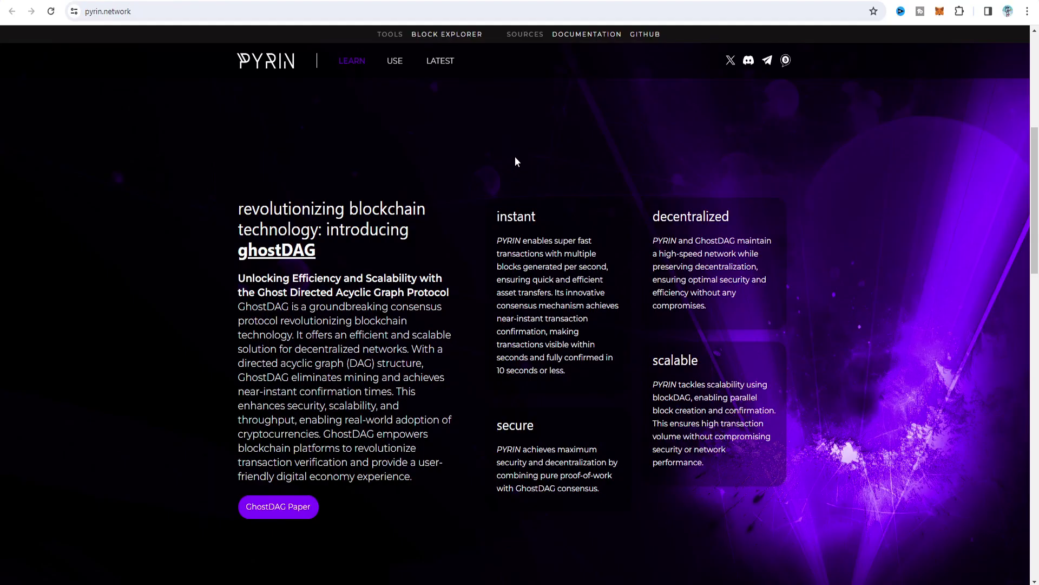
# Step: From the Pyrin website, check the documentation's getting-started page and the project's GitHub profile with its repositories
pyautogui.click(587, 34)
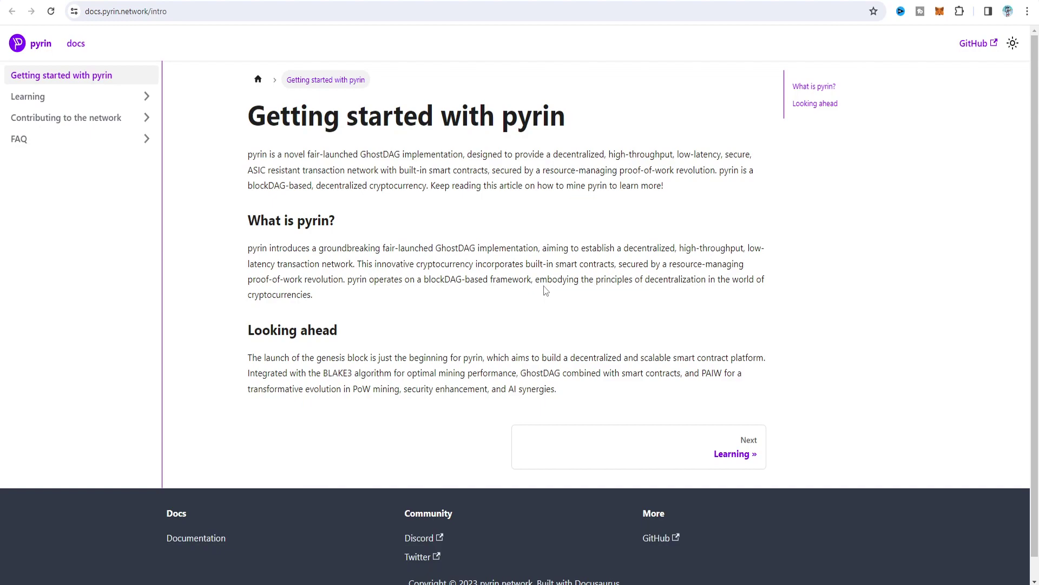
pyautogui.hotkey('ctrl', 'w')
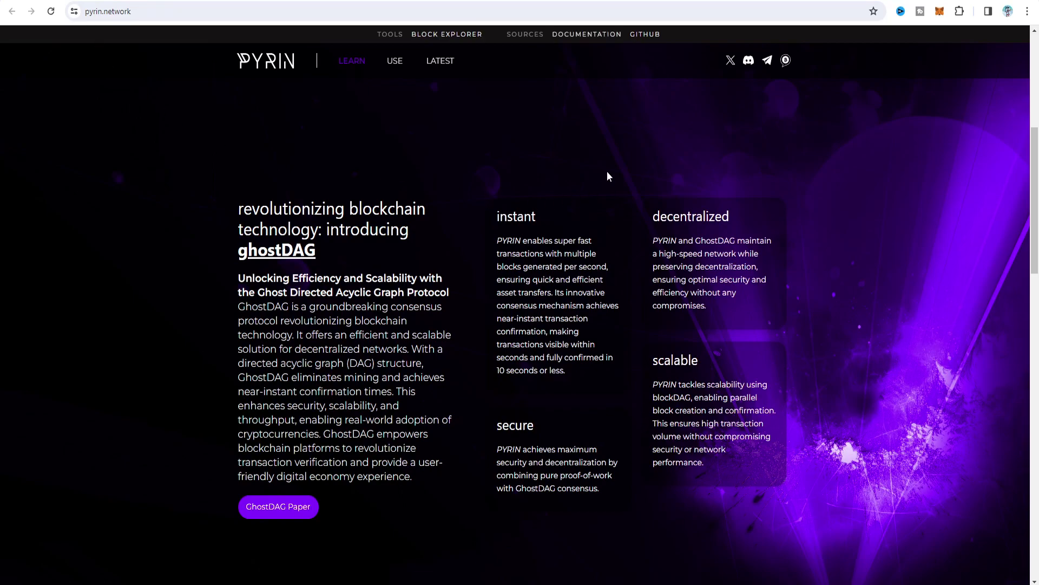
pyautogui.click(651, 37)
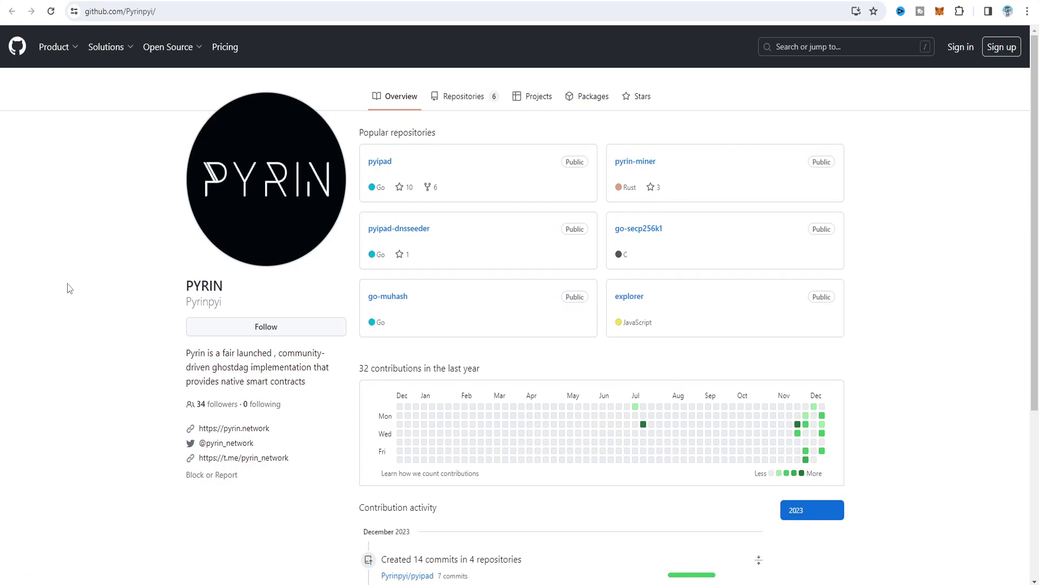
pyautogui.scroll(-5, 67, 287)
pyautogui.scroll(5, 52, 272)
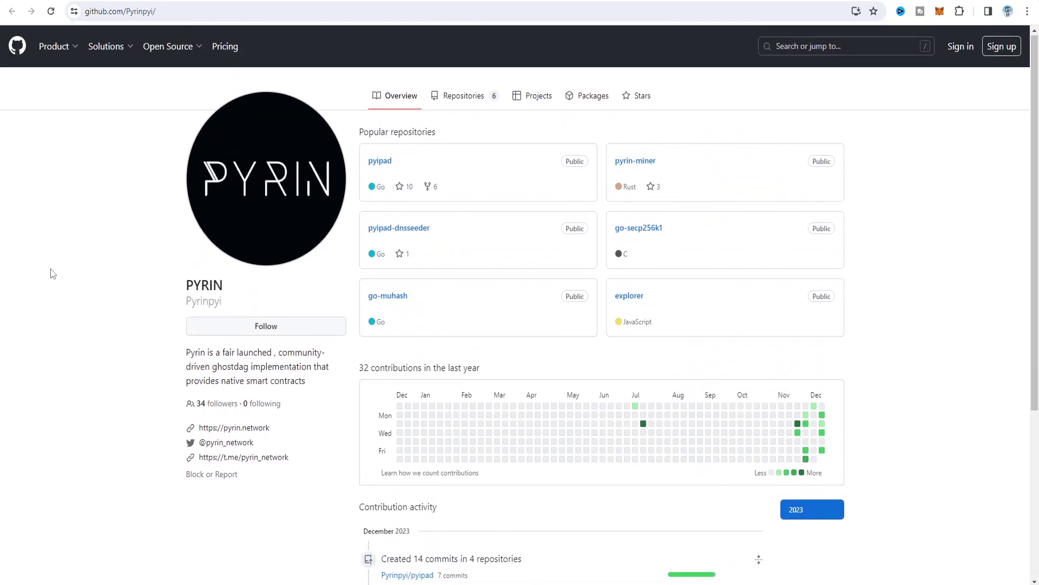
pyautogui.click(462, 99)
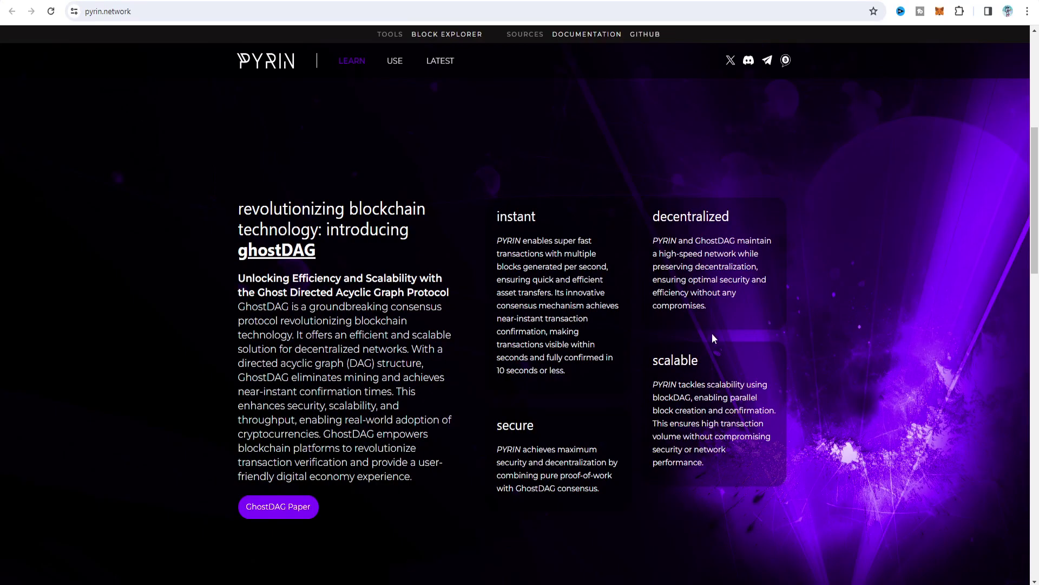
# Step: Read the rest of the Pyrin homepage and check the GPU Miner 0.13.2 and Pyipad v0.13.2 links under Mining Software
pyautogui.scroll(-6, 706, 327)
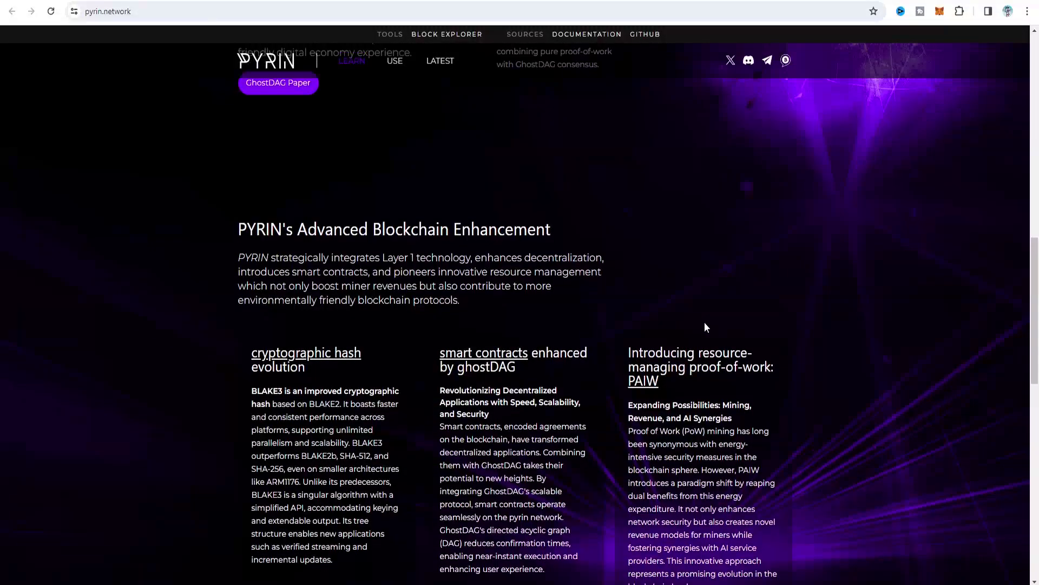
pyautogui.scroll(-10, 704, 325)
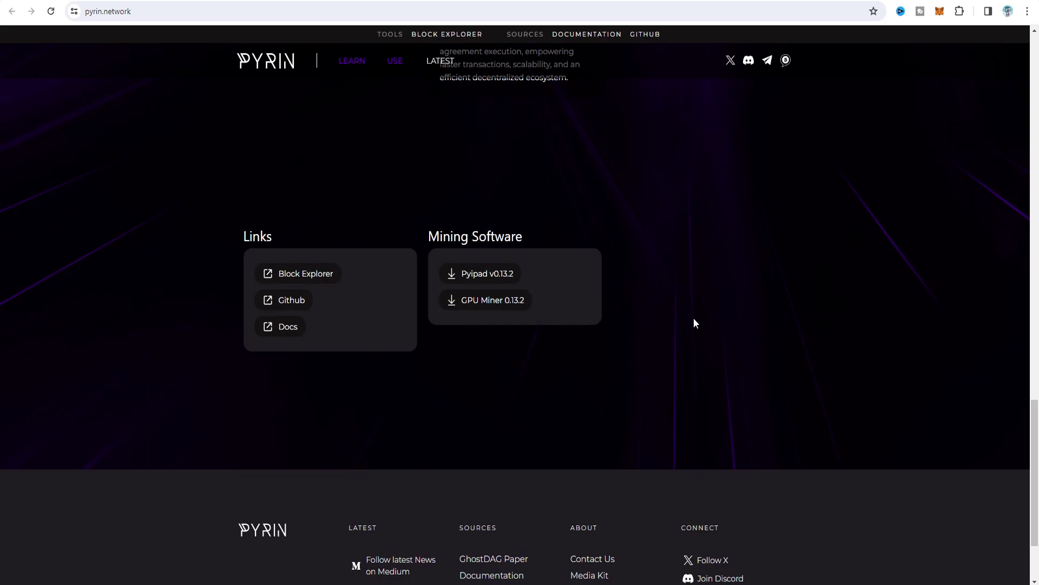
pyautogui.click(488, 304)
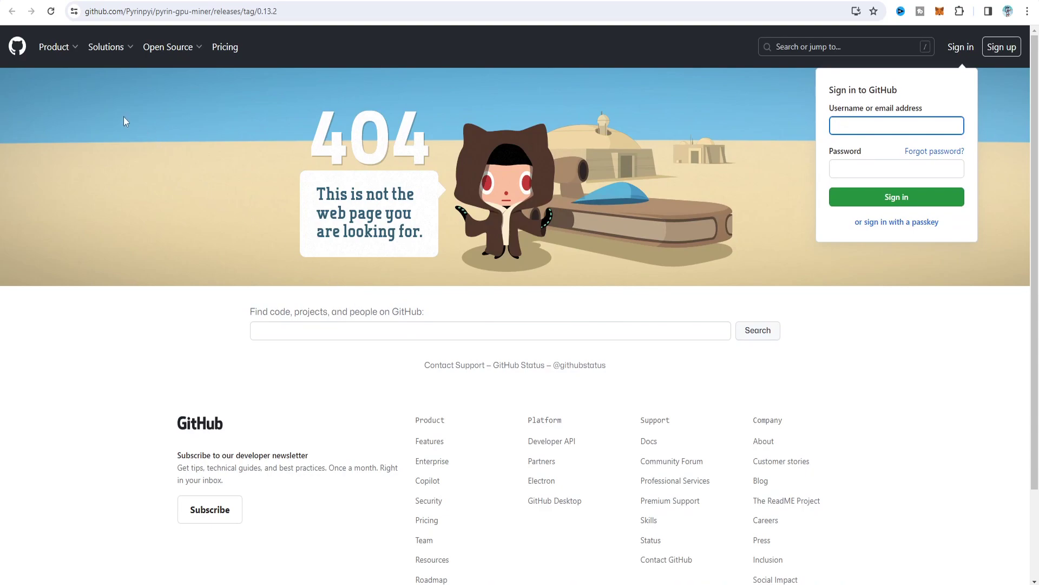
pyautogui.click(12, 11)
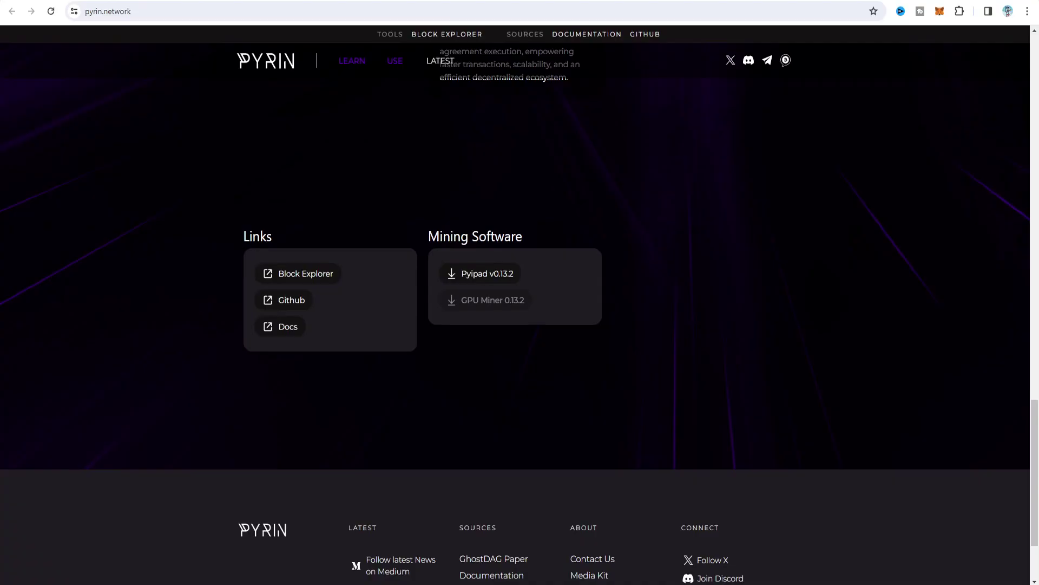
pyautogui.click(505, 269)
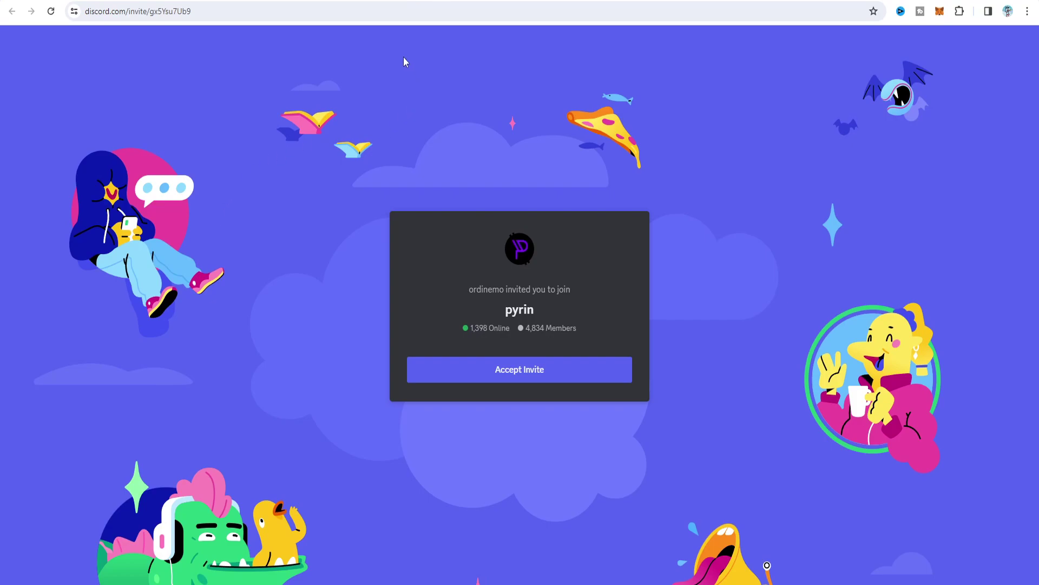
# Step: Switch to Hashrate.no's NVIDIA RTX 3060 page and open the Pyrin entry to view its overclock settings and profit estimates
pyautogui.click(471, 0)
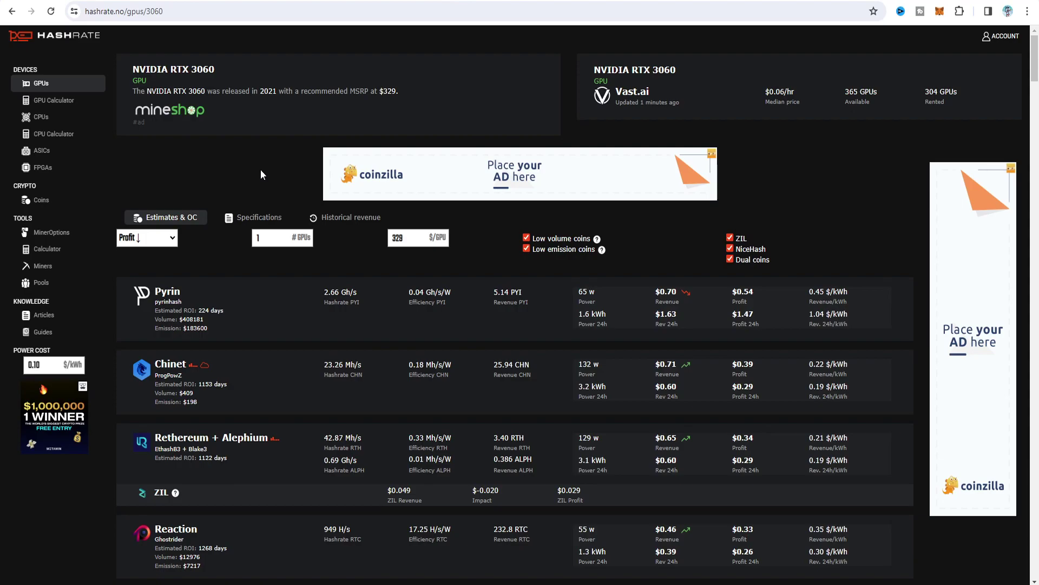
pyautogui.click(654, 292)
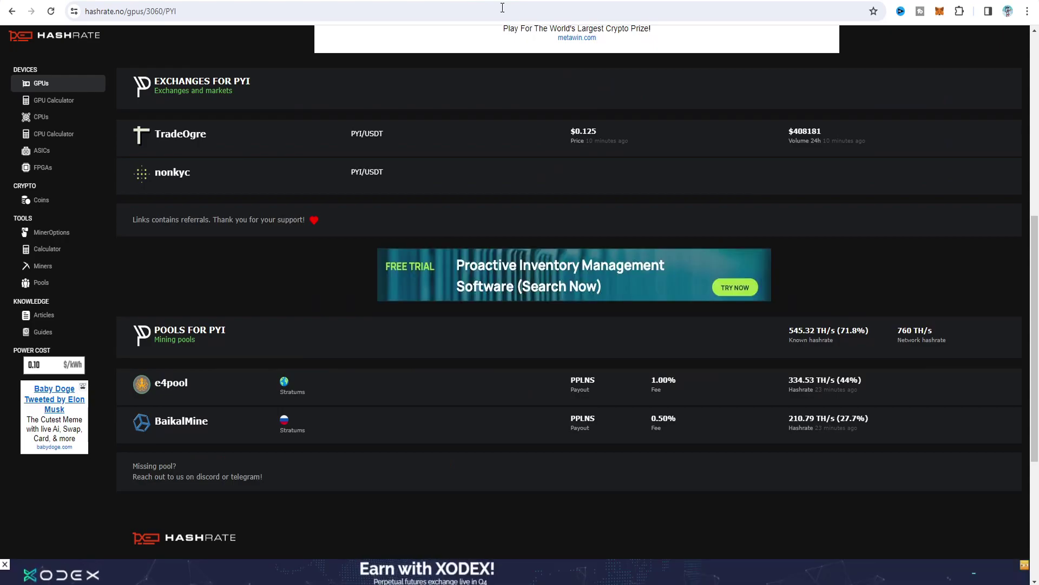
pyautogui.scroll(7, 655, 265)
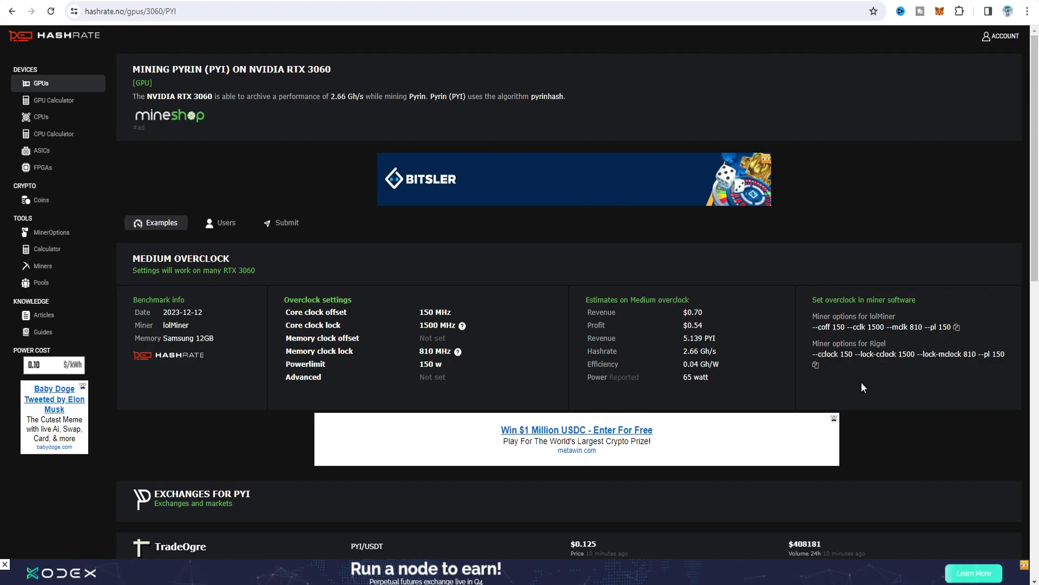
# Step: Look through the exchanges and mining pools listed for PYI, and check the PYI/USDT market on nonkyc
pyautogui.scroll(-5, 860, 382)
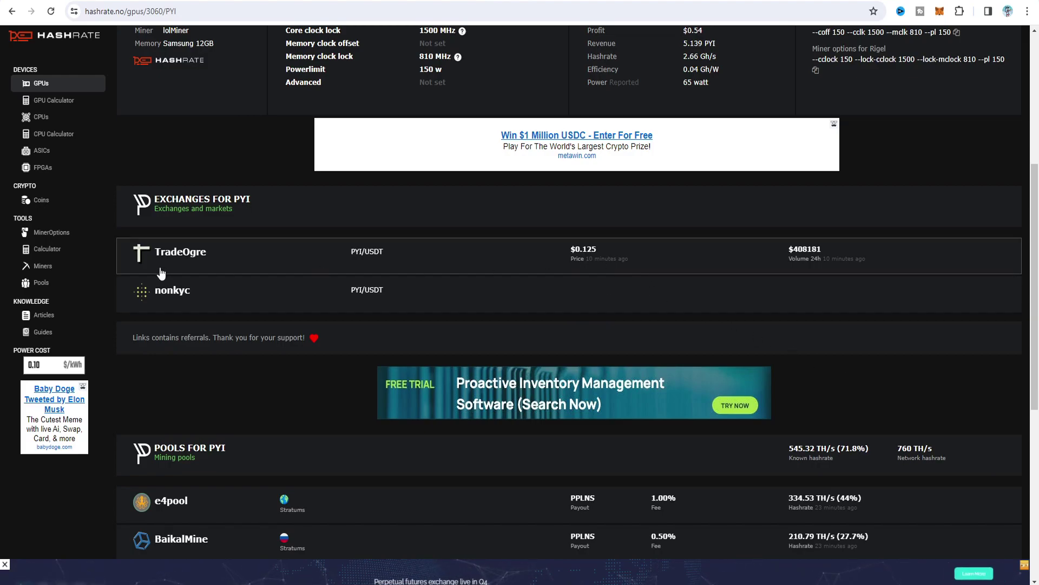
pyautogui.click(425, 296)
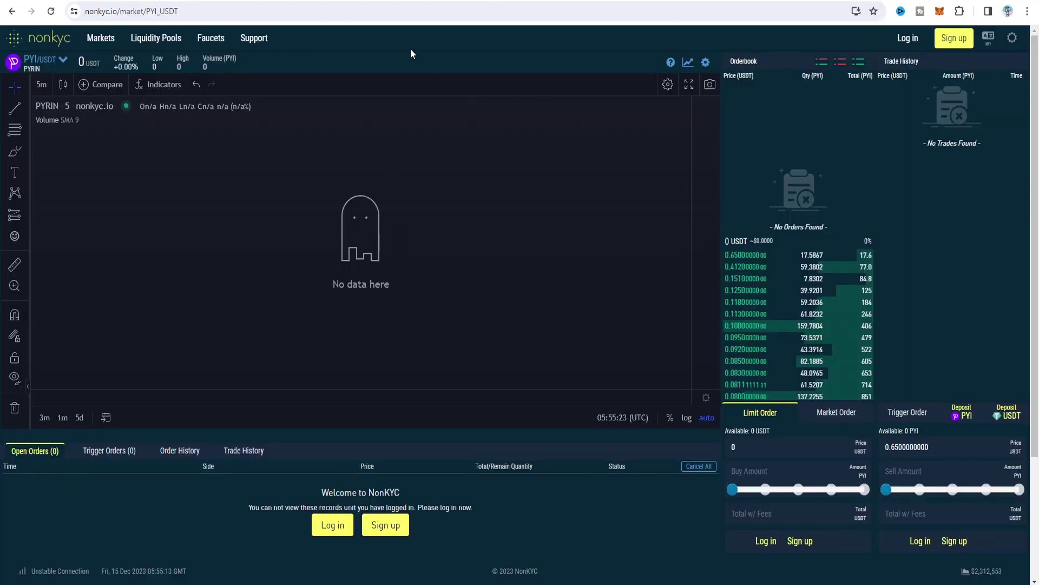
pyautogui.hotkey('ctrl', 'w')
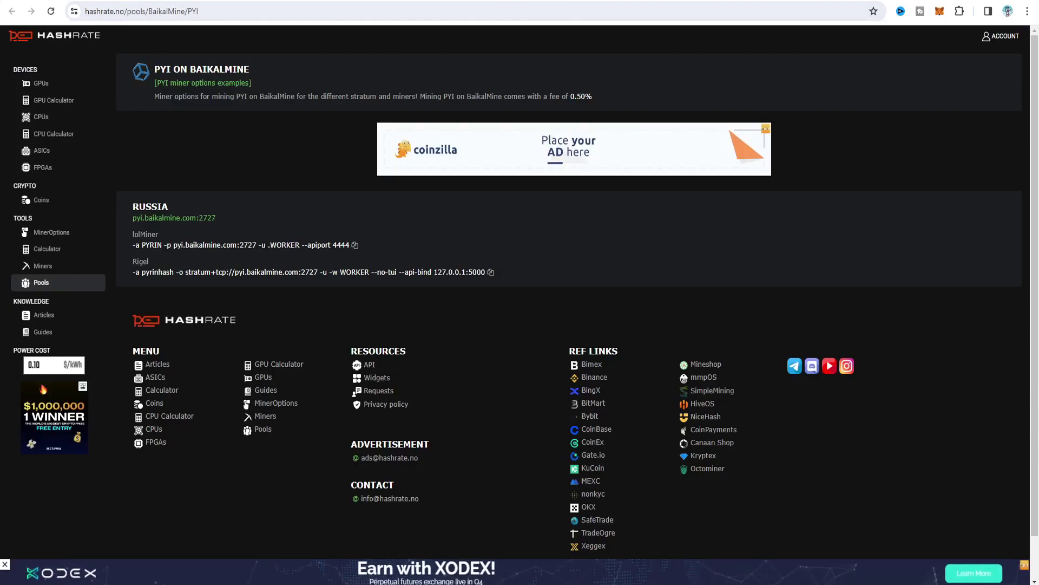
# Step: Check the pools listed for PYI, view BaikalMine's PYI miner options, and return to the pool list
pyautogui.hotkey('ctrl', 'w')
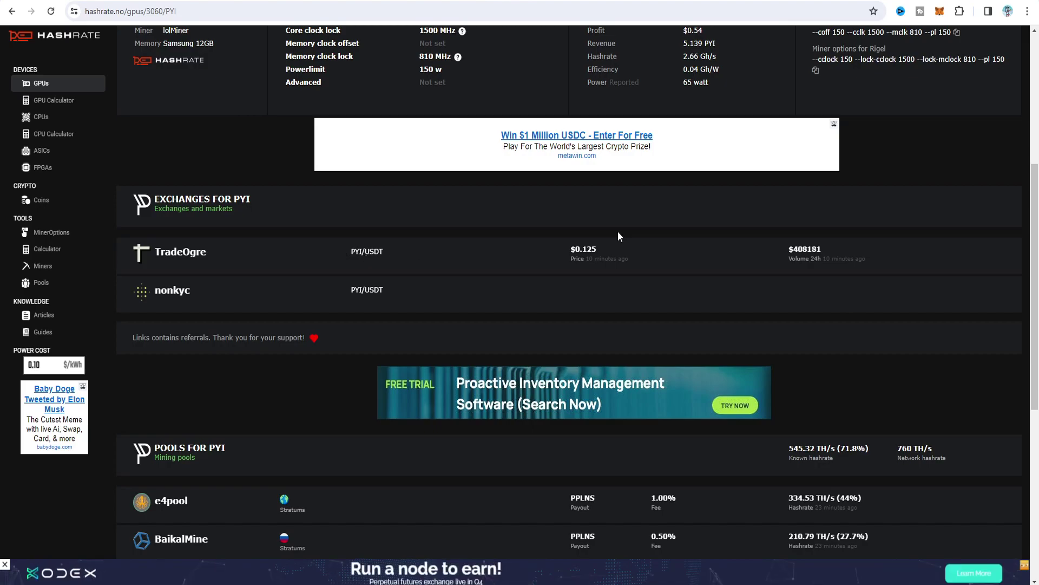
pyautogui.scroll(-4, 618, 231)
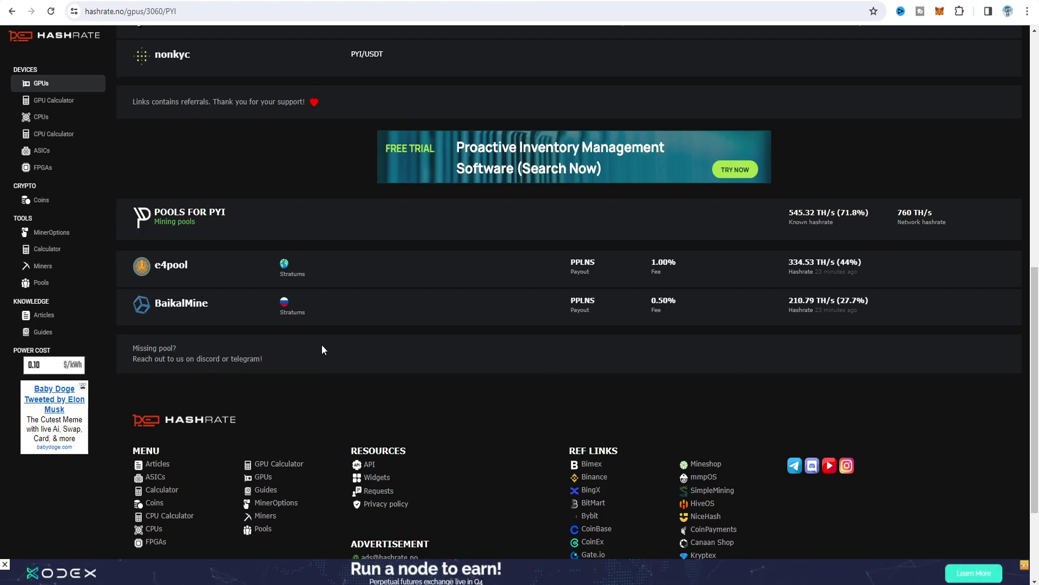
pyautogui.click(324, 306)
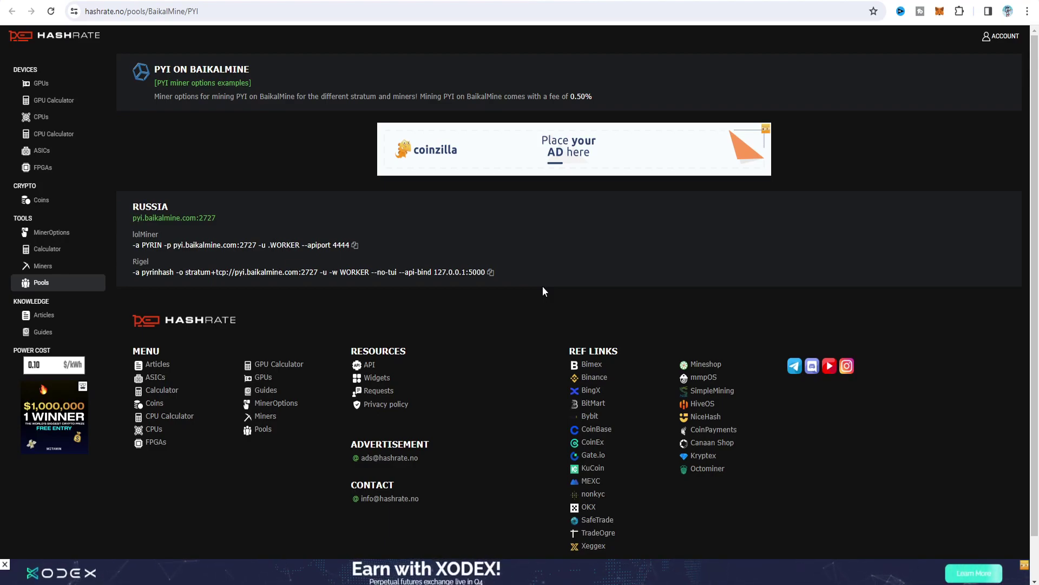
pyautogui.hotkey('alt', 'Right')
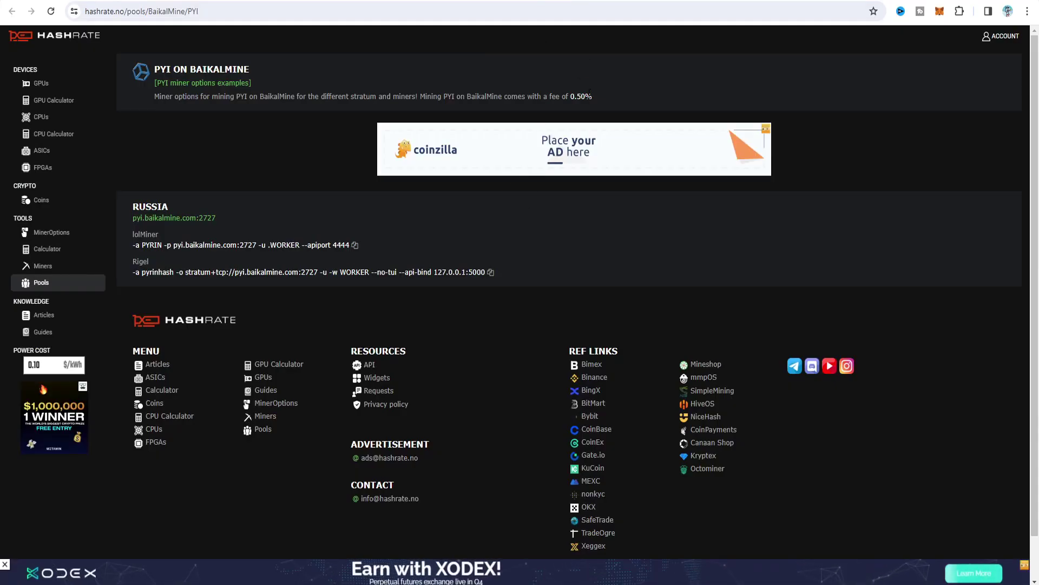
pyautogui.hotkey('alt', 'Left')
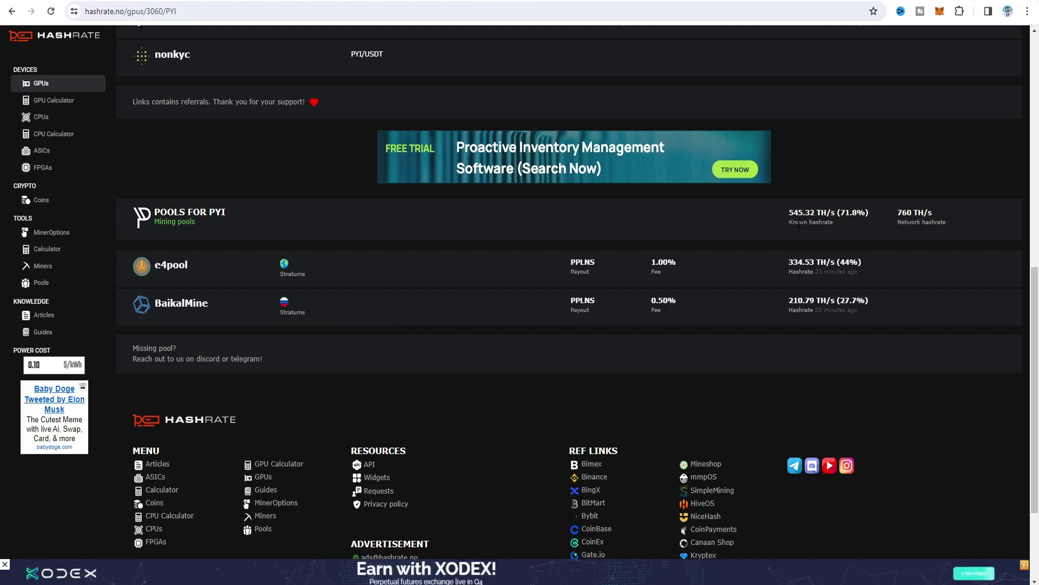
# Step: Switch to the Hive OS worker to view its PYRINHASH hashrate and compare it with Hashrate.no's RTX 3060 Pyrin estimates
pyautogui.hotkey('ctrl', 'Tab')
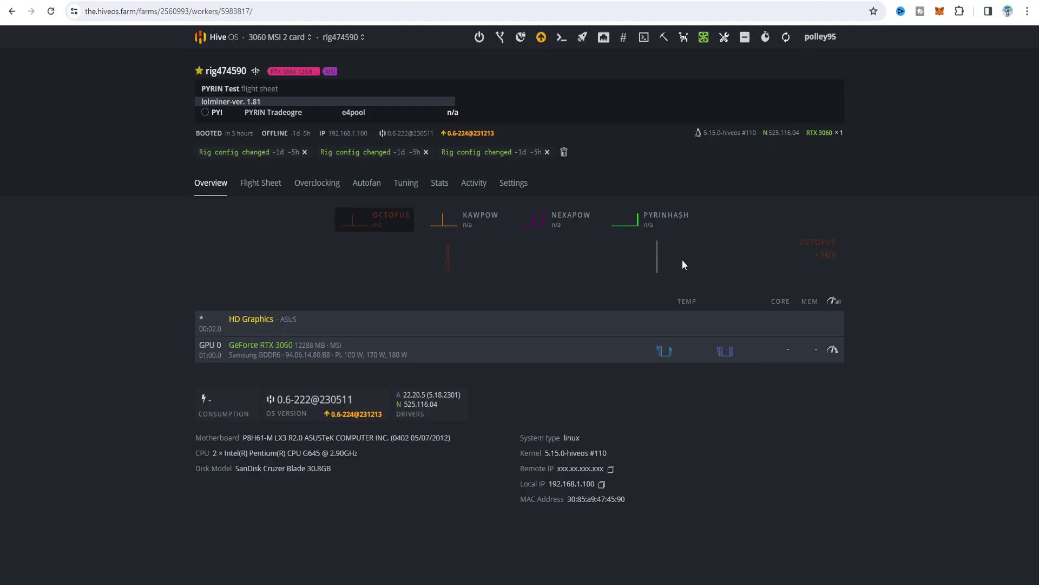
pyautogui.click(670, 215)
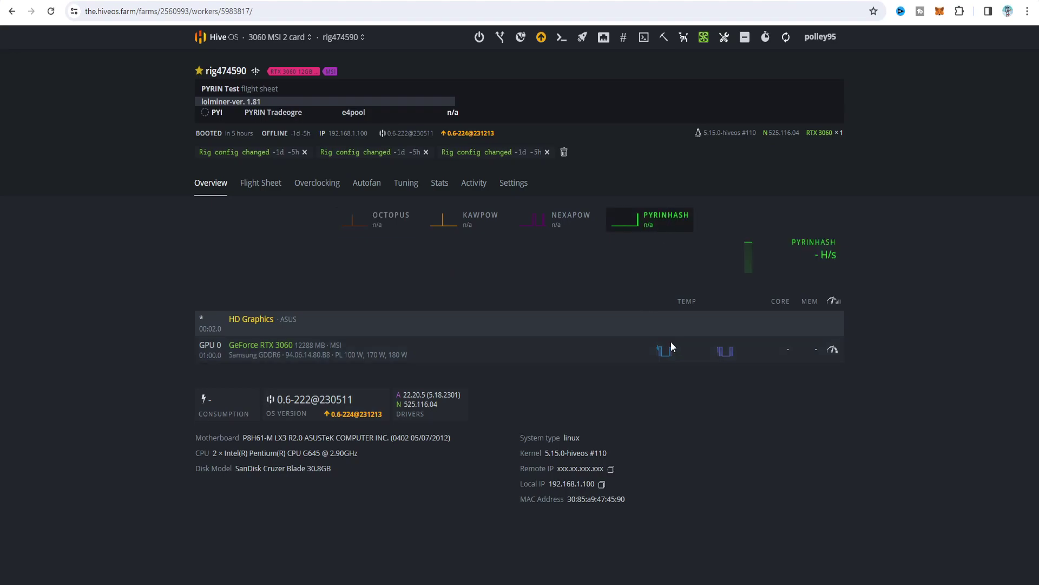
pyautogui.moveTo(746, 267)
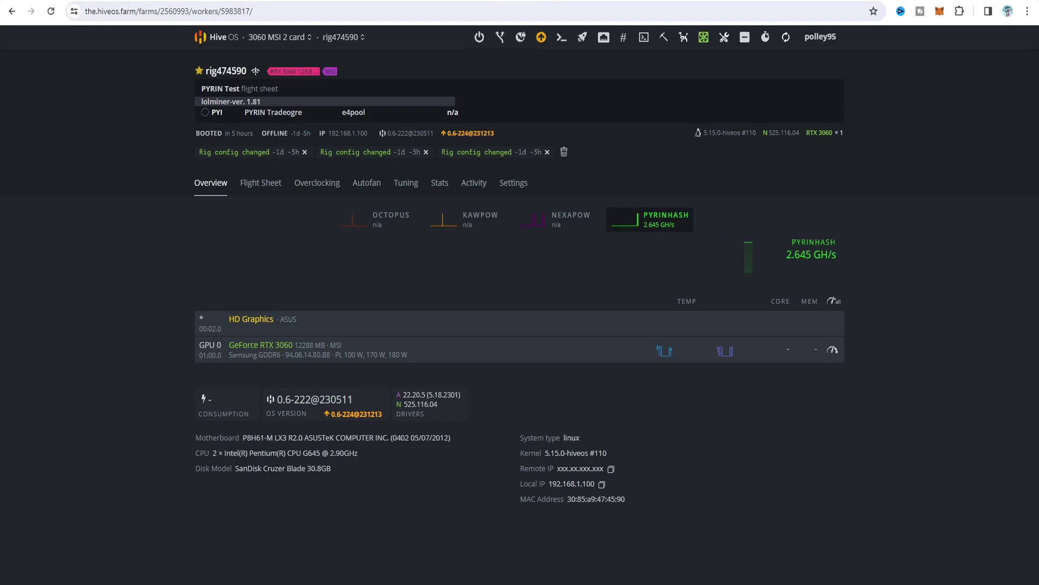
pyautogui.click(483, 1)
pyautogui.scroll(10, 407, 277)
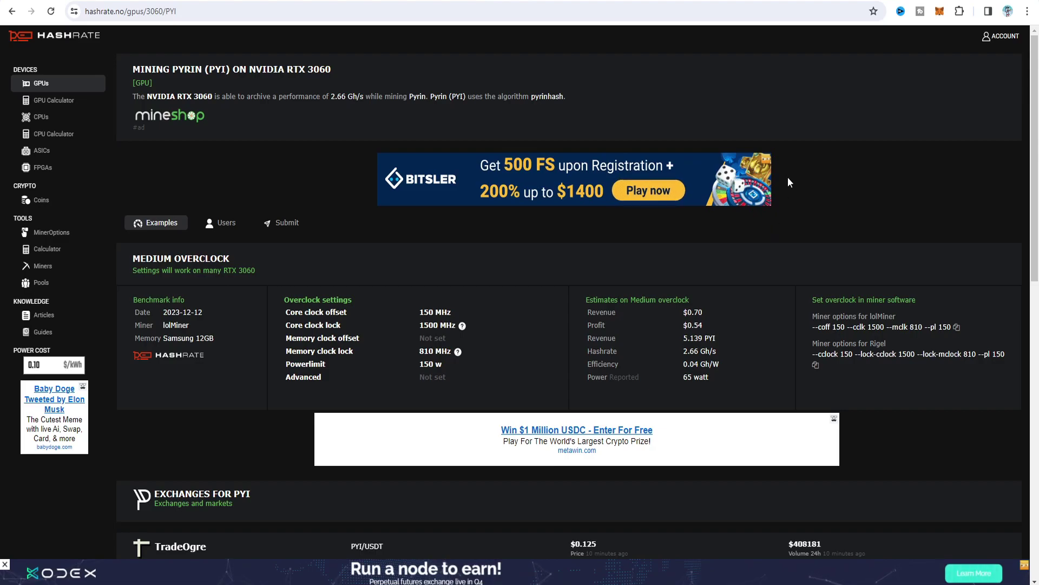
# Step: In Hive OS, view the worker's flight sheet, and start a new wallet in the farm with PYI as its coin
pyautogui.hotkey('ctrl', 'Tab')
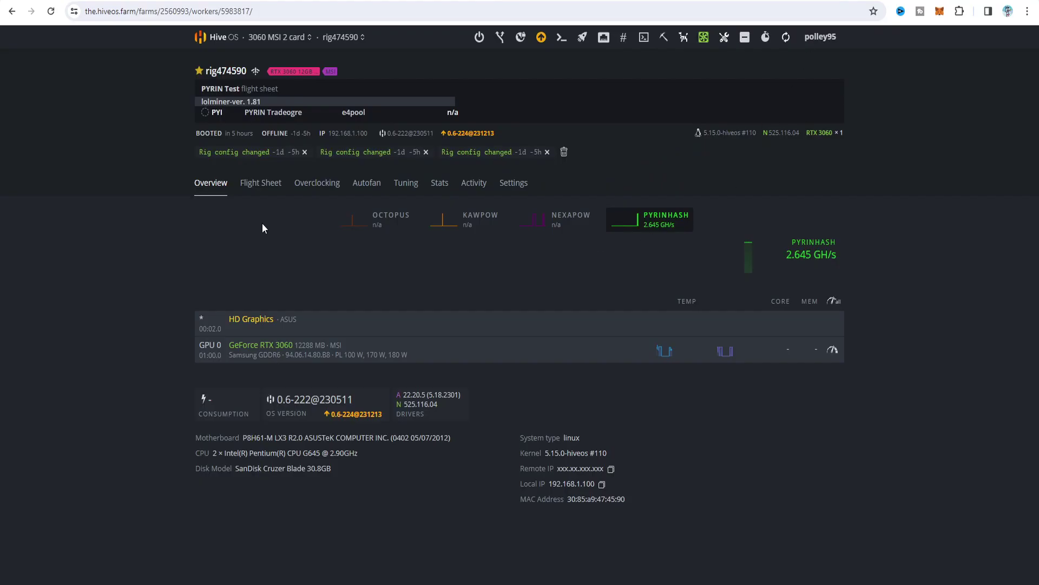
pyautogui.click(270, 183)
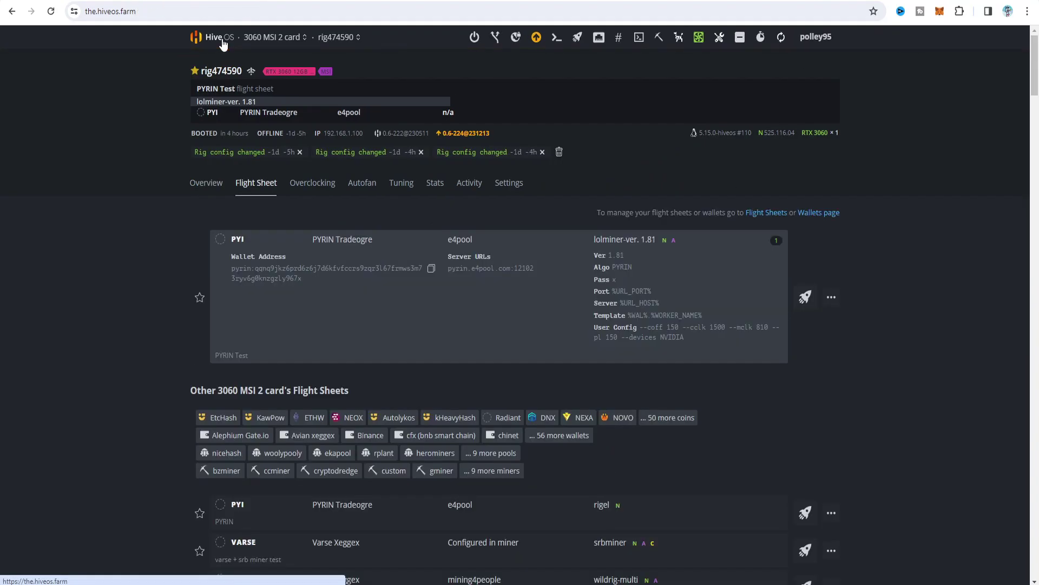
pyautogui.click(223, 43)
pyautogui.click(824, 173)
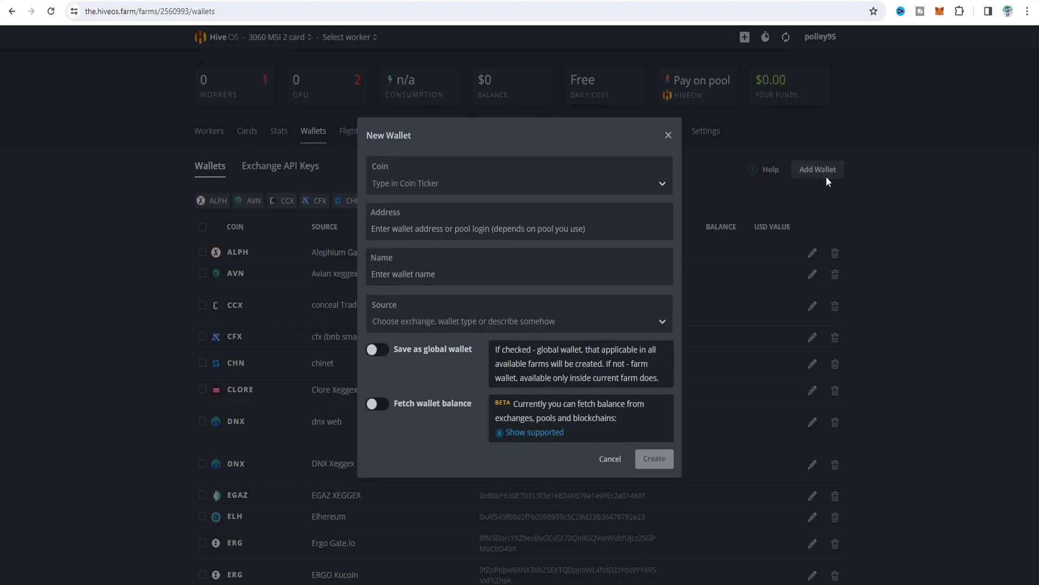
pyautogui.click(434, 187)
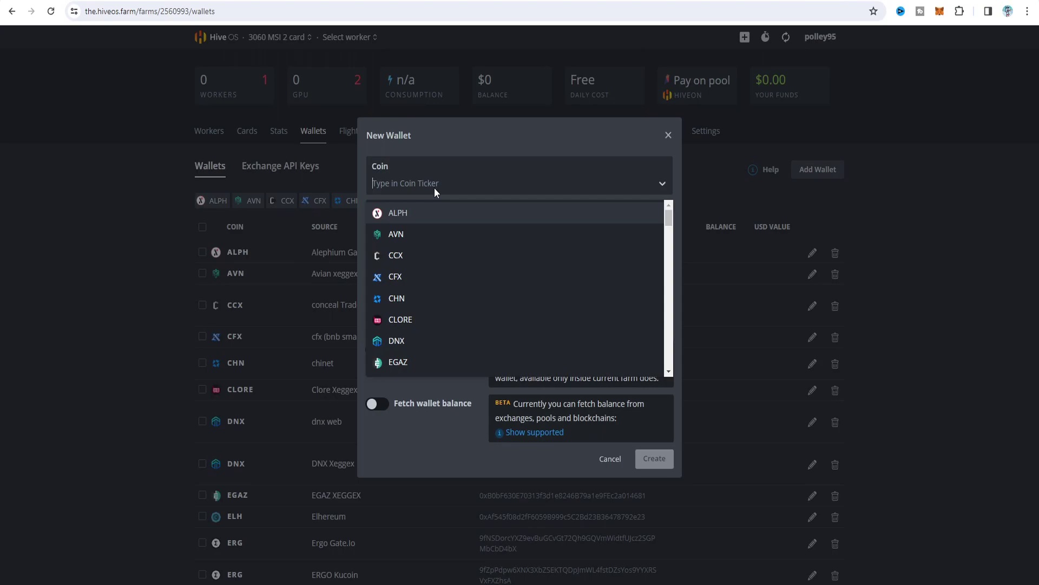
pyautogui.write('pyi')
pyautogui.press('Return')
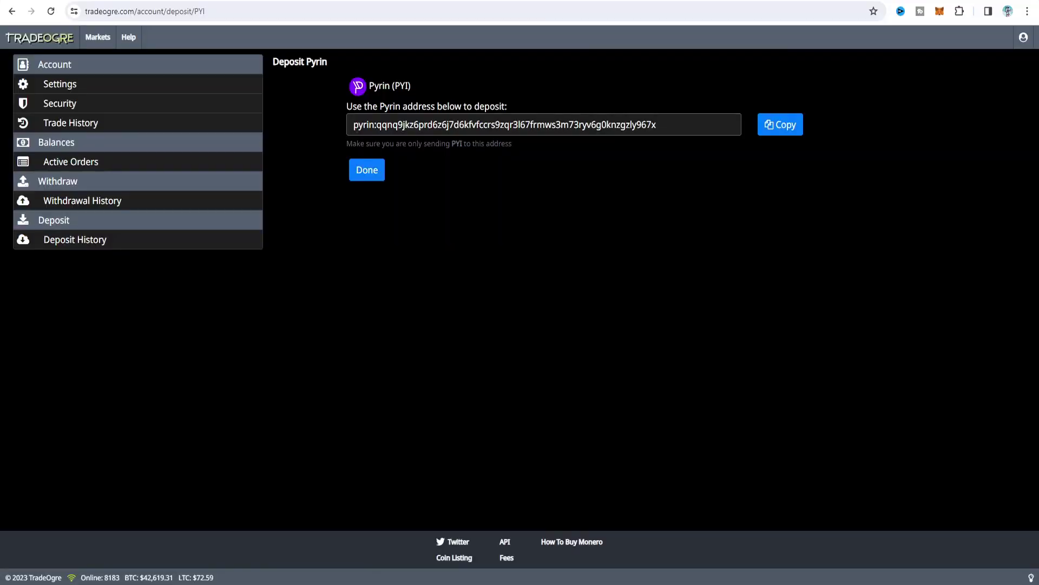
# Step: Fill in the new wallet with the Pyrin deposit address from TradeOgre and the name pyrin, and cancel it
pyautogui.click(779, 125)
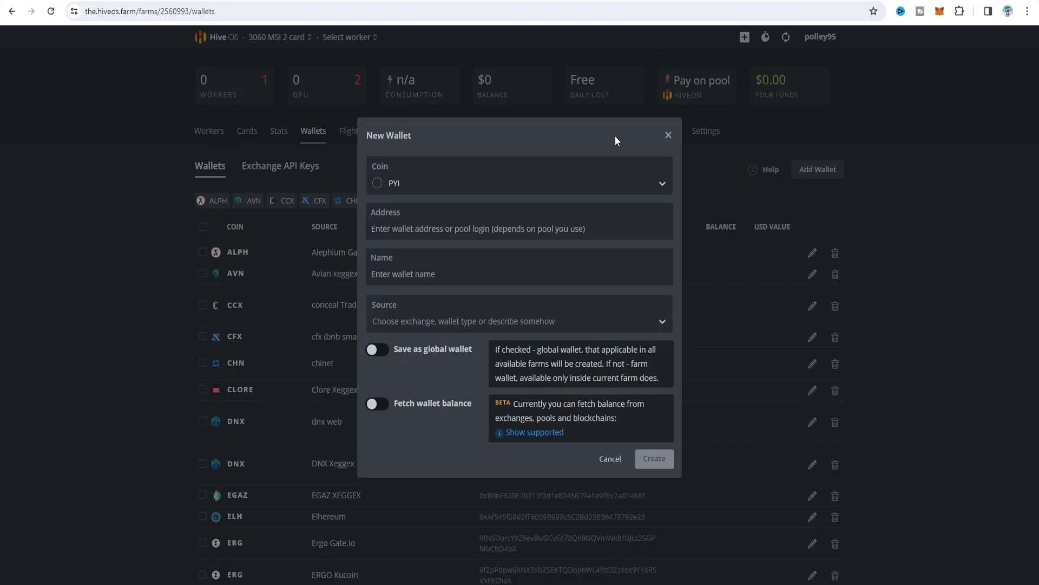
pyautogui.click(449, 232)
pyautogui.hotkey('ctrl', 'v')
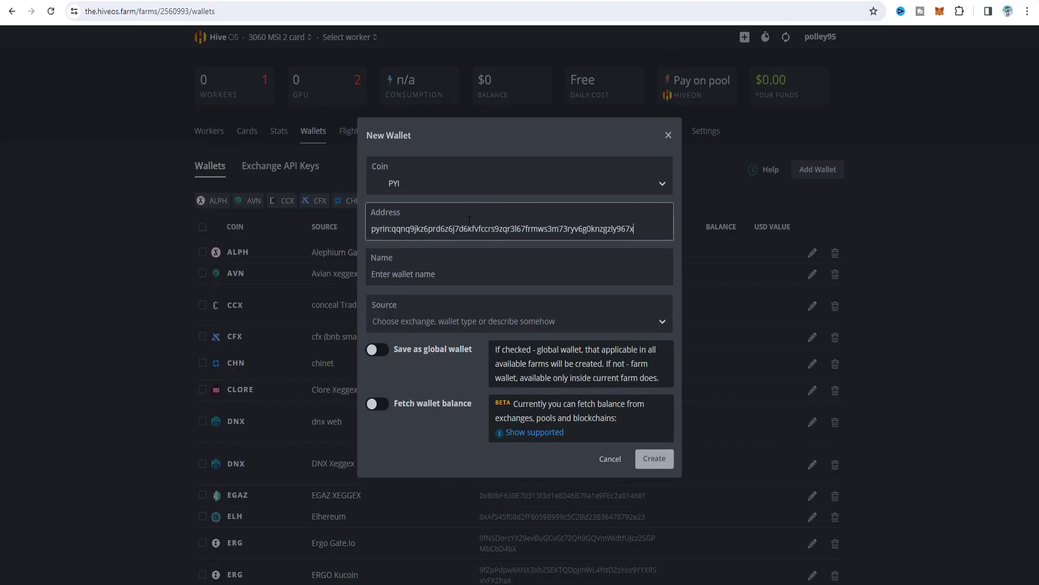
pyautogui.click(454, 268)
pyautogui.write('pyrin')
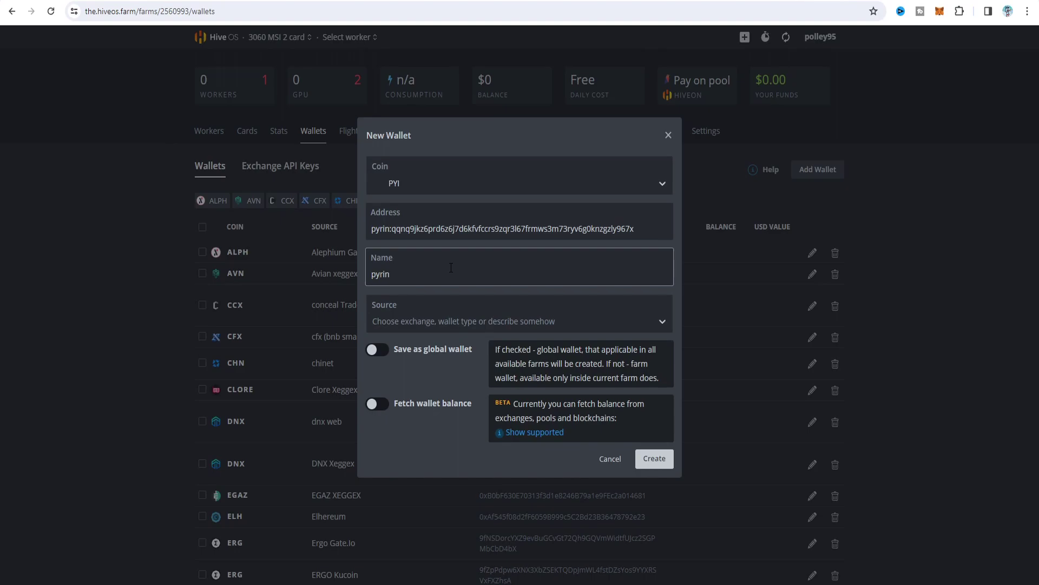
pyautogui.click(612, 464)
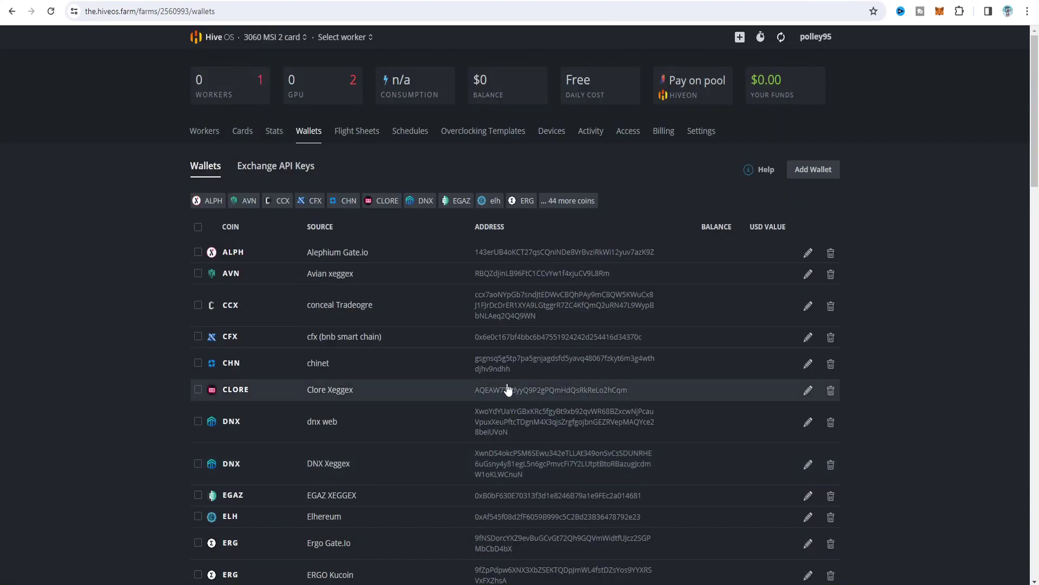
# Step: Go to the farm's flight sheets and open the PYRIN Test sheet for editing
pyautogui.click(370, 140)
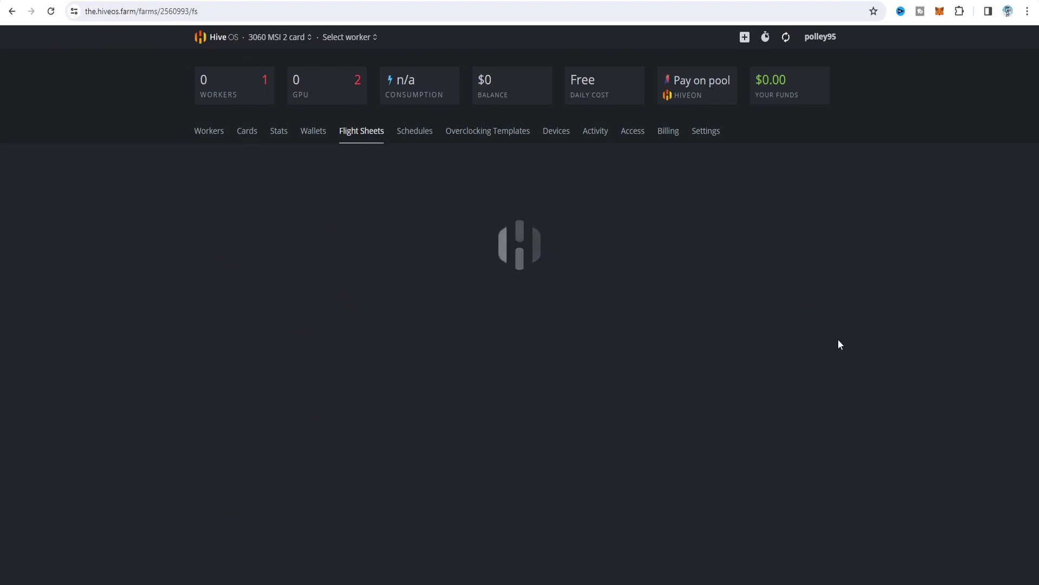
pyautogui.scroll(-3, 839, 341)
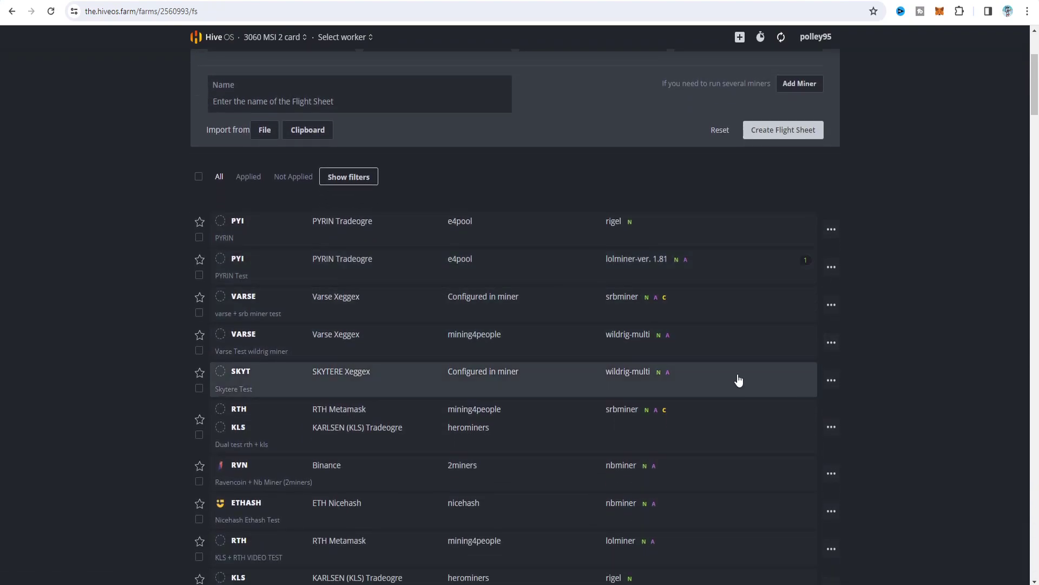
pyautogui.scroll(3, 739, 391)
pyautogui.click(832, 407)
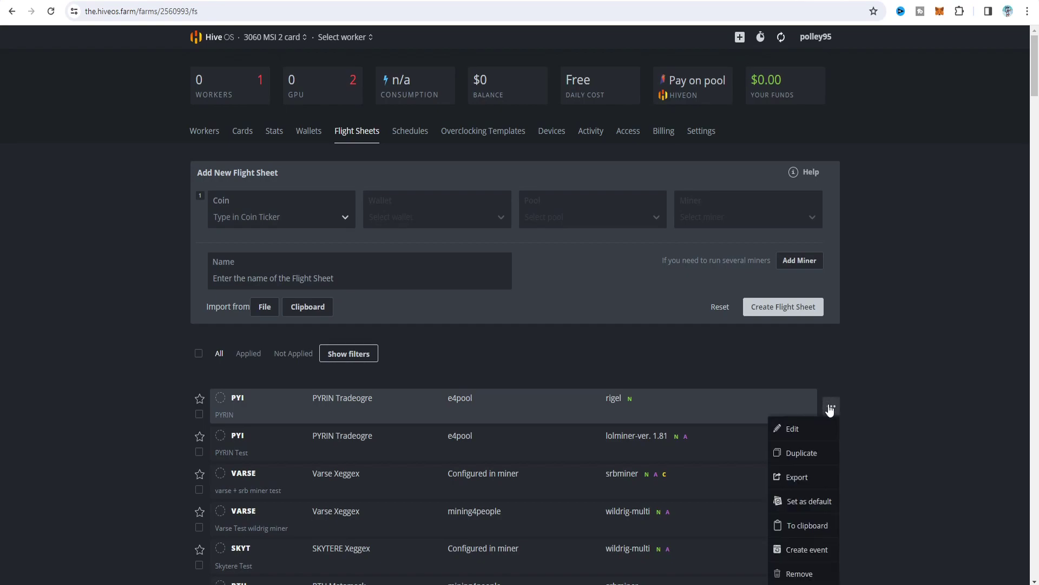
pyautogui.click(899, 416)
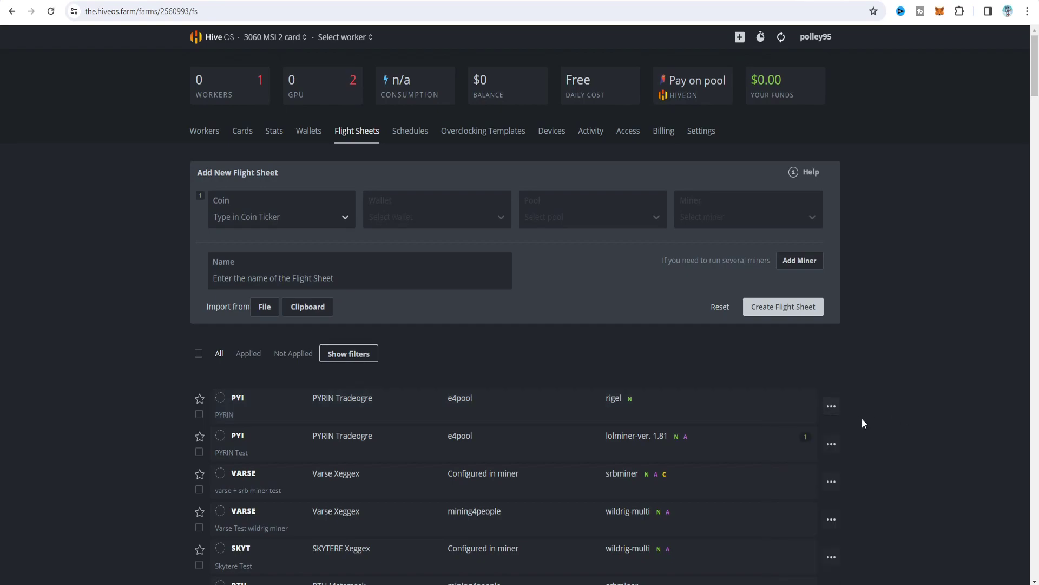
pyautogui.click(832, 447)
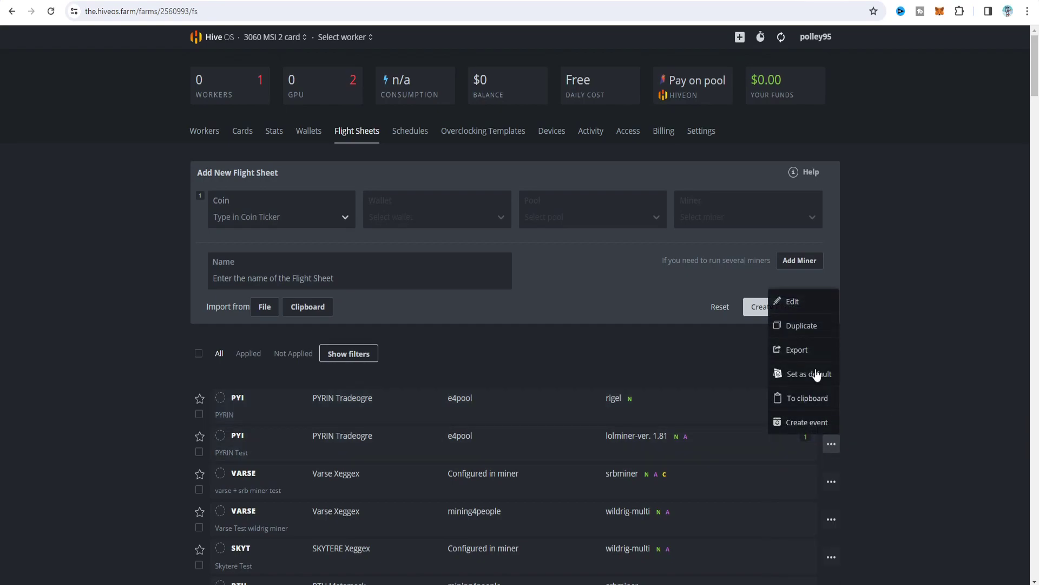
pyautogui.click(812, 307)
pyautogui.scroll(-4, 286, 266)
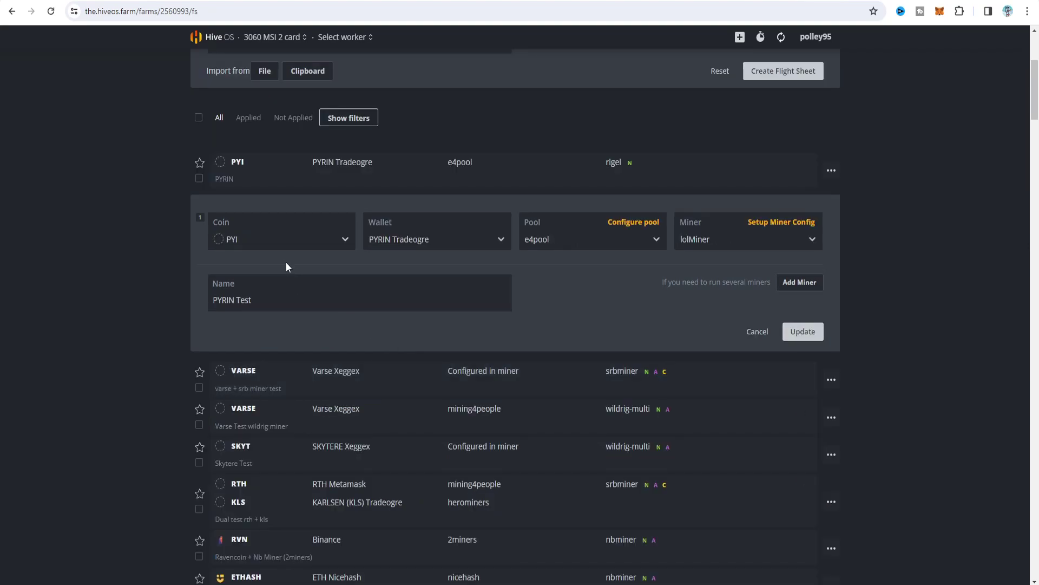
# Step: Check the sheet's coin and wallet choices, set its pool to Configure in miner, and open the lolMiner configuration
pyautogui.click(271, 239)
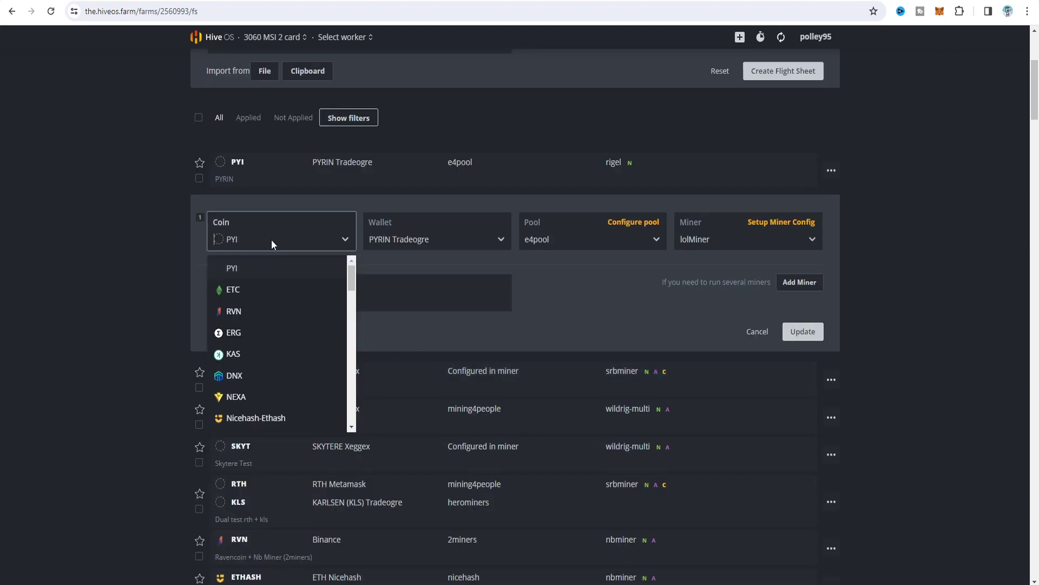
pyautogui.click(425, 242)
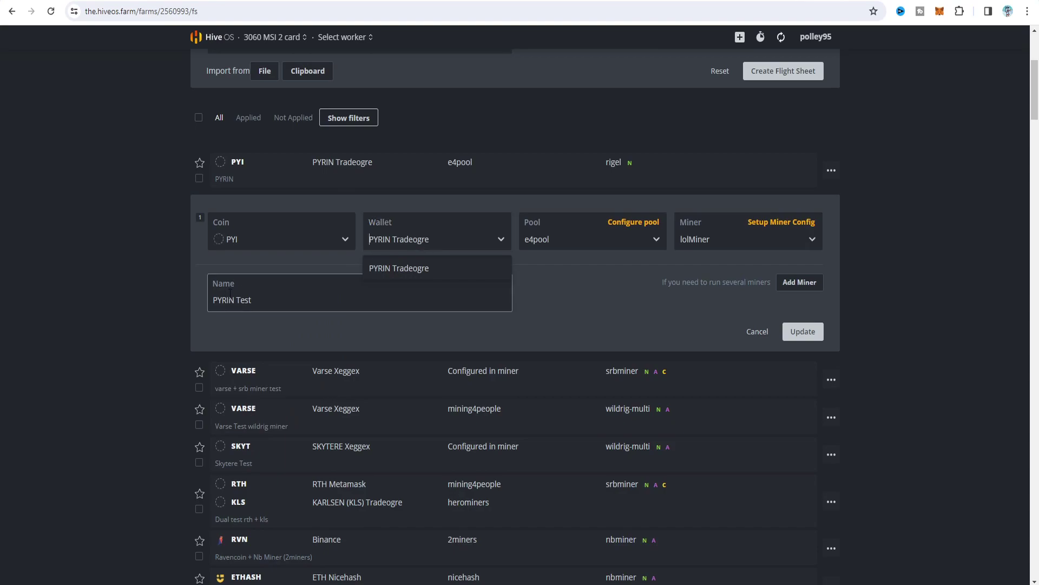
pyautogui.click(590, 239)
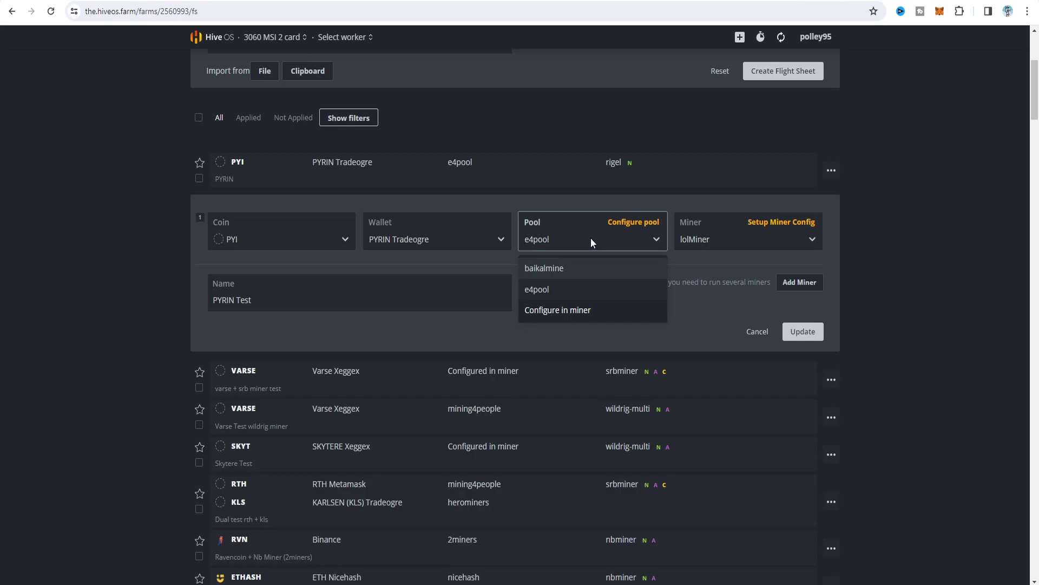
pyautogui.click(578, 312)
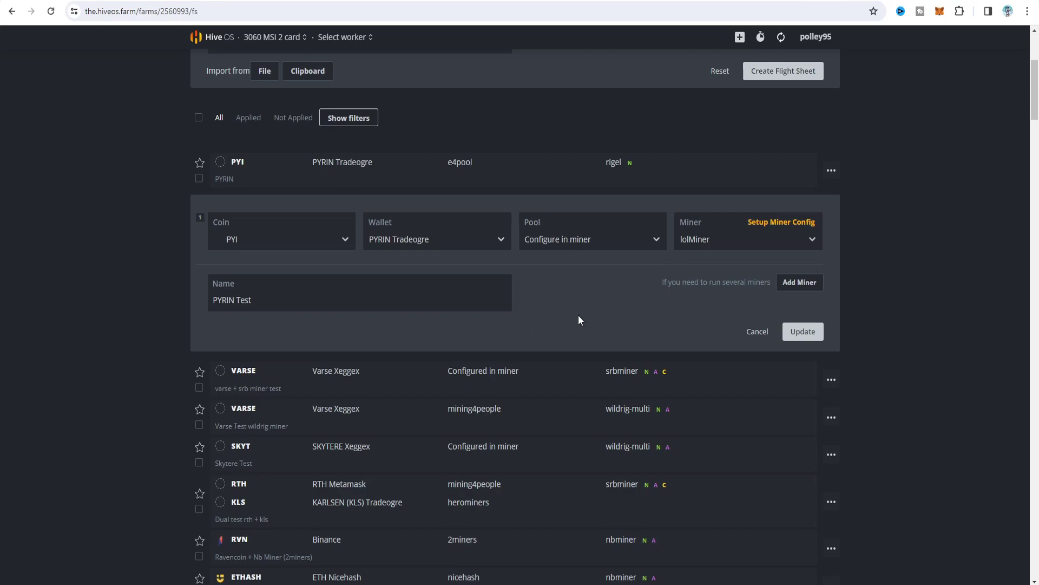
pyautogui.click(774, 239)
pyautogui.click(774, 238)
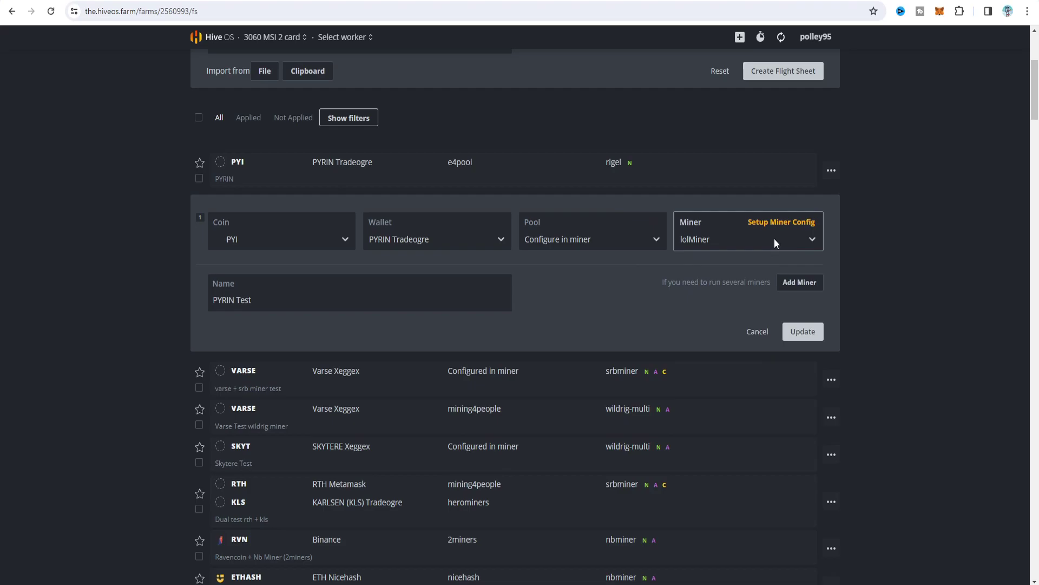
pyautogui.click(784, 223)
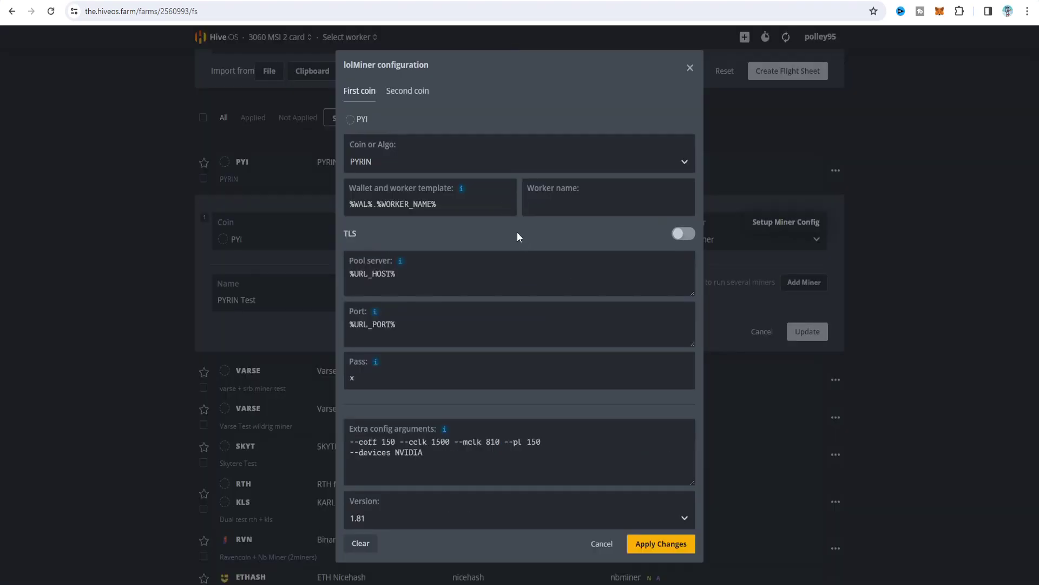
# Step: Try to replace lolMiner's pool server with the e4pool address from Hashrate.no's PYI miner options
pyautogui.hotkey('ctrl', 'Tab')
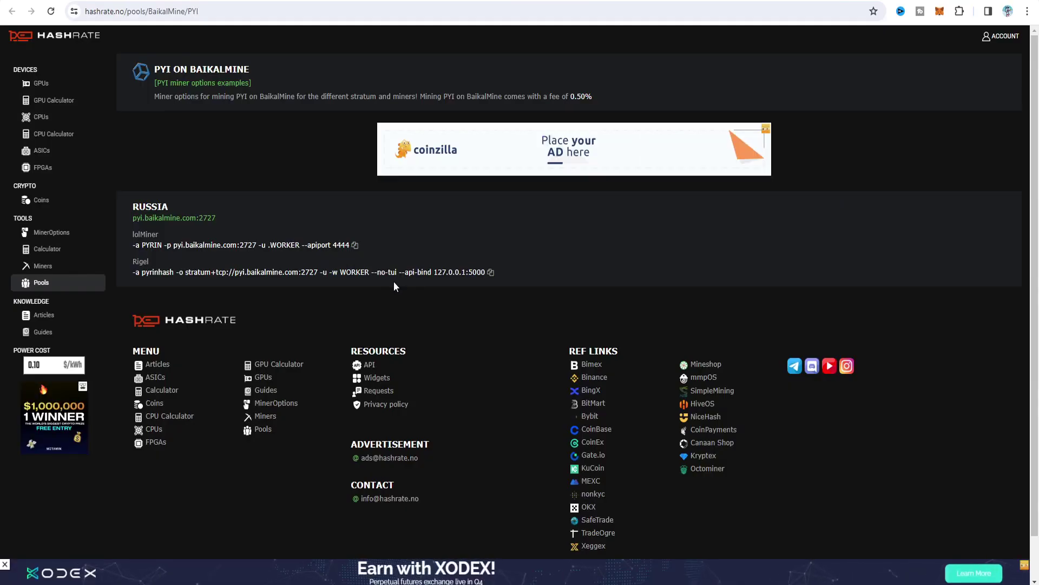
pyautogui.hotkey('ctrl', 'Tab')
pyautogui.moveTo(173, 245); pyautogui.dragTo(254, 245)
pyautogui.hotkey('ctrl', 'Tab')
pyautogui.click(362, 289)
pyautogui.hotkey('ctrl', 'a')
pyautogui.hotkey('ctrl', 'v')
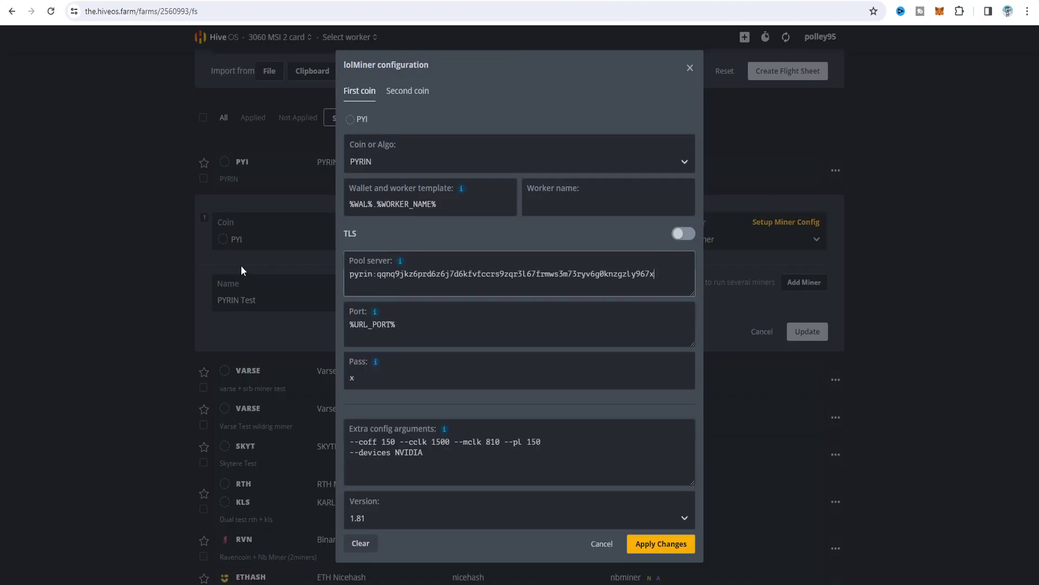
# Step: Set lolMiner's pool server to pyrin.e4pool.com and its port to 12100, using the e4pool address from Hashrate.no
pyautogui.click(539, 202)
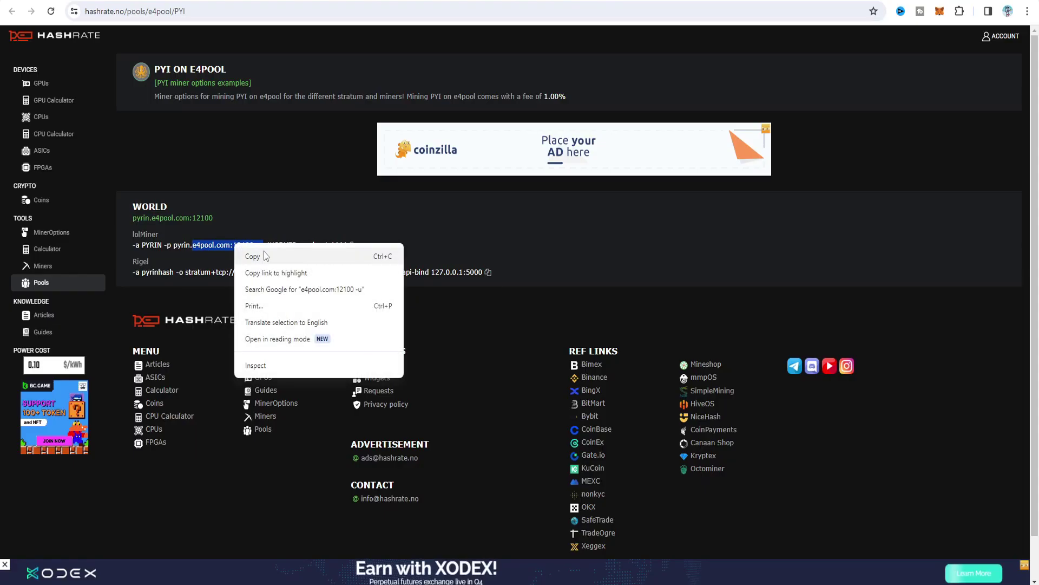
pyautogui.press('Escape')
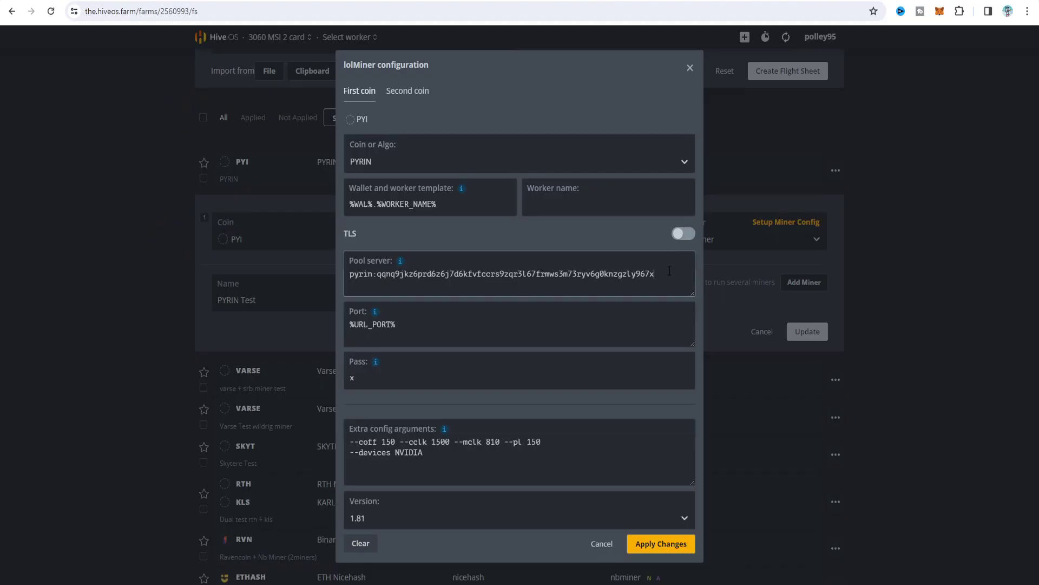
pyautogui.hotkey('ctrl', 'a')
pyautogui.hotkey('ctrl', 'v')
pyautogui.doubleClick(410, 274)
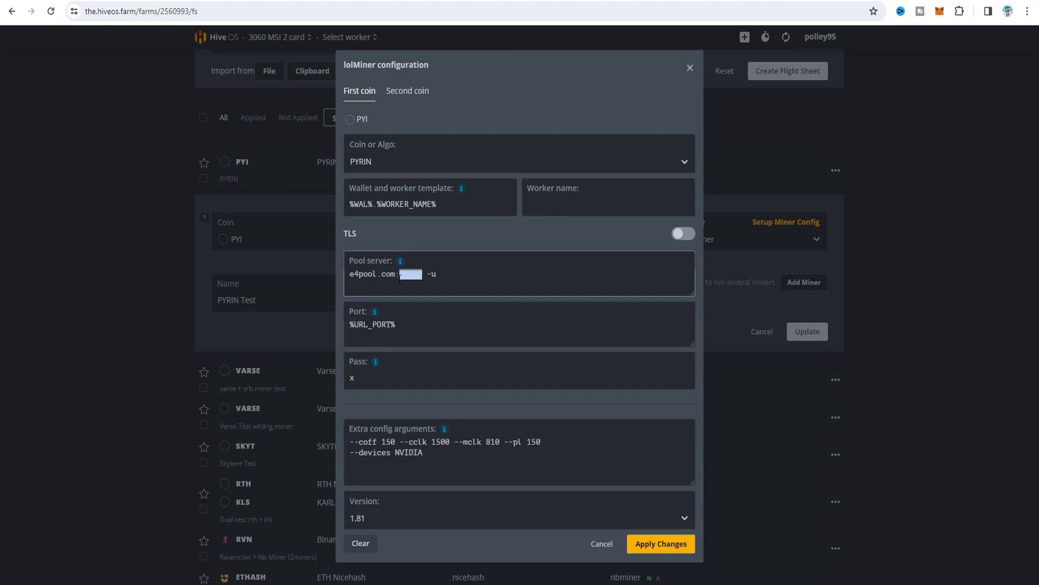
pyautogui.press('Tab')
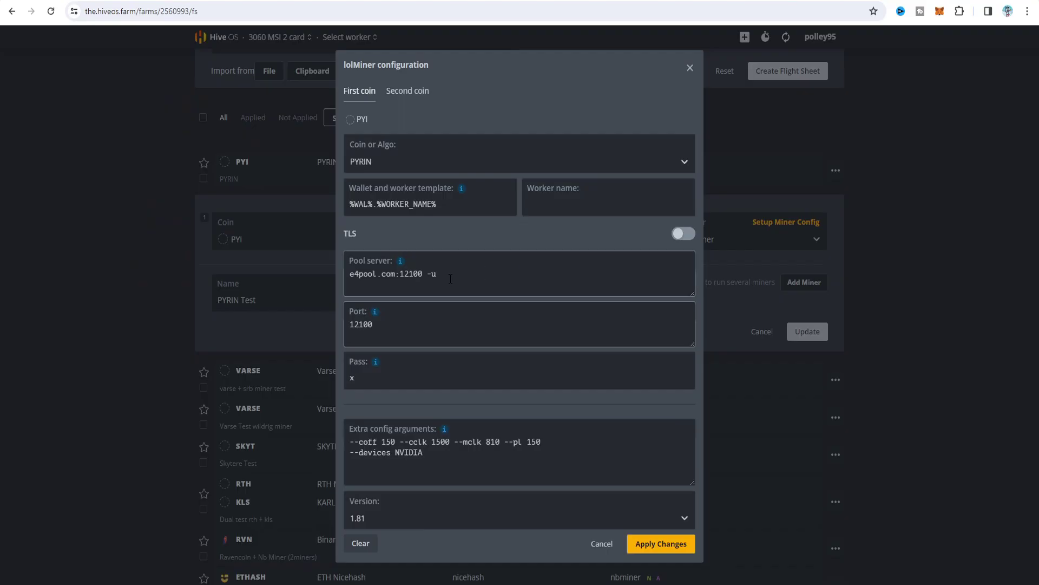
pyautogui.moveTo(451, 279); pyautogui.dragTo(250, 280)
pyautogui.hotkey('ctrl', 'v')
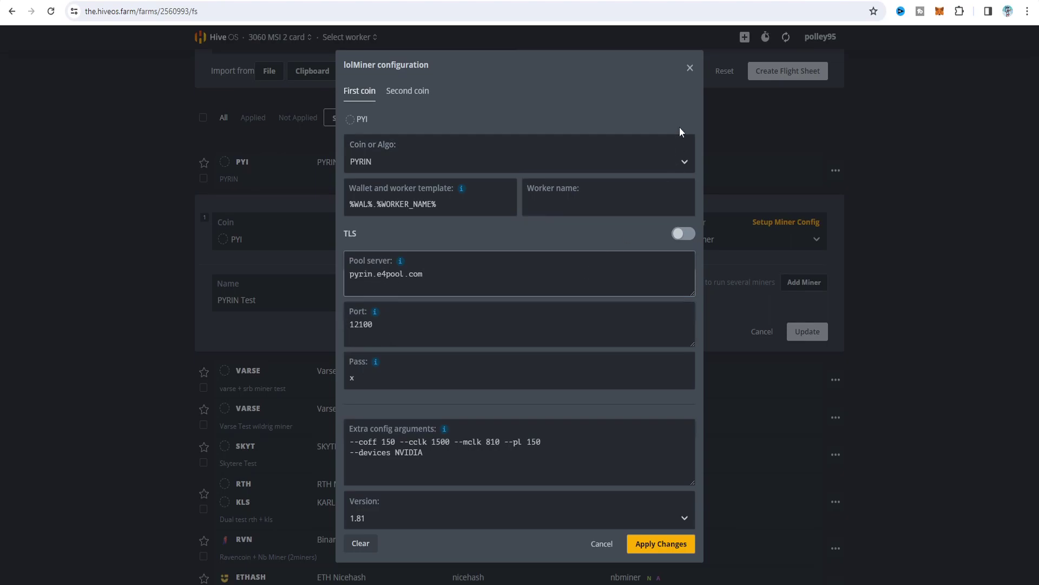
# Step: Replace lolMiner's pool server with pyi.baikalmine.com and port 2727 from Hashrate.no's BaikalMine page, and cancel the configuration
pyautogui.click(553, 3)
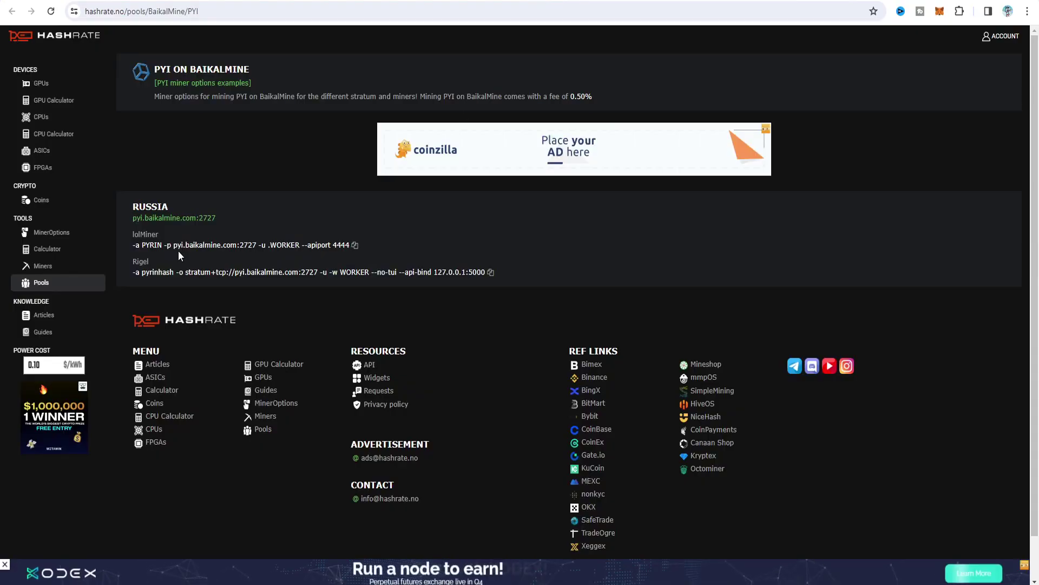
pyautogui.moveTo(234, 271); pyautogui.dragTo(317, 272)
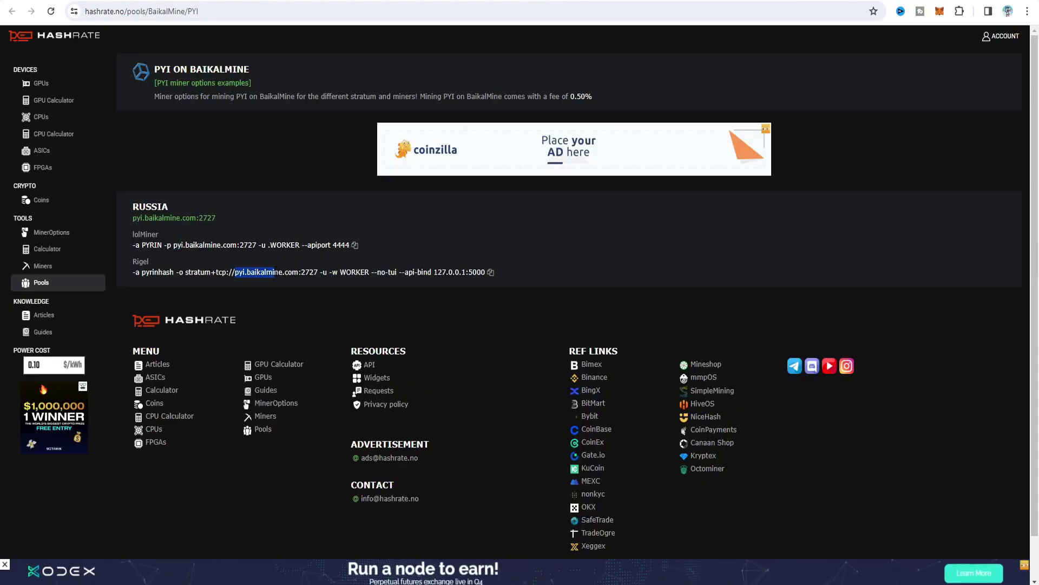
pyautogui.hotkey('ctrl', 'c')
pyautogui.hotkey('ctrl', 'shift', 'Tab')
pyautogui.hotkey('ctrl', 'v')
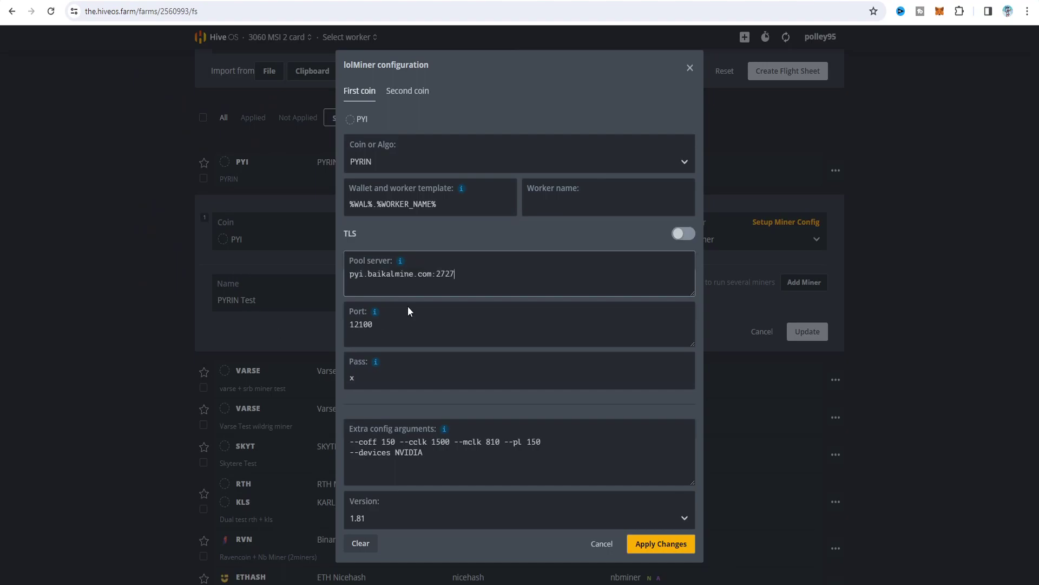
pyautogui.press('BackSpace')
pyautogui.press('BackSpace')
pyautogui.click(380, 325)
pyautogui.moveTo(380, 325); pyautogui.dragTo(281, 325)
pyautogui.write('2727')
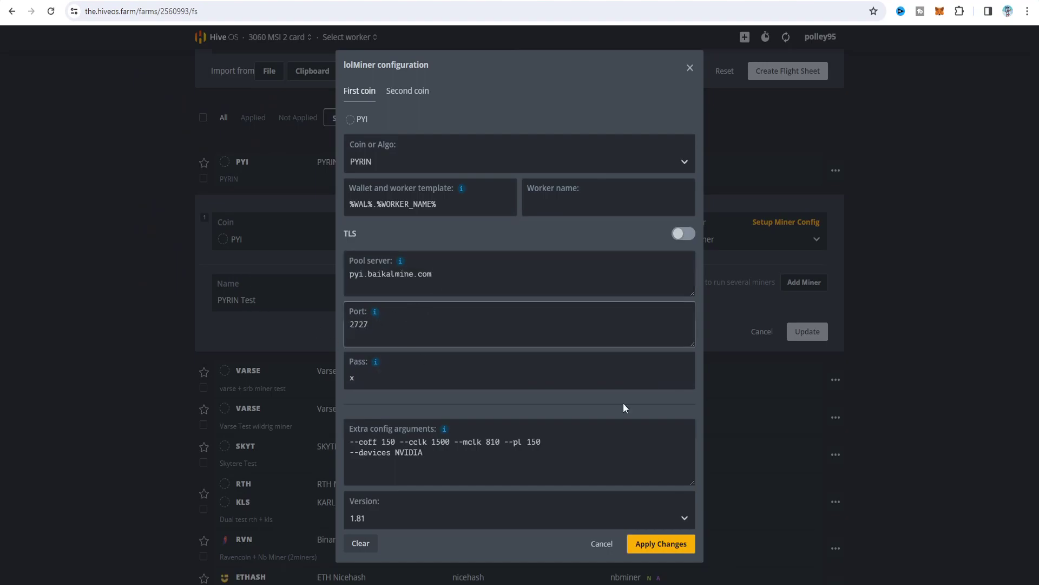
pyautogui.click(602, 543)
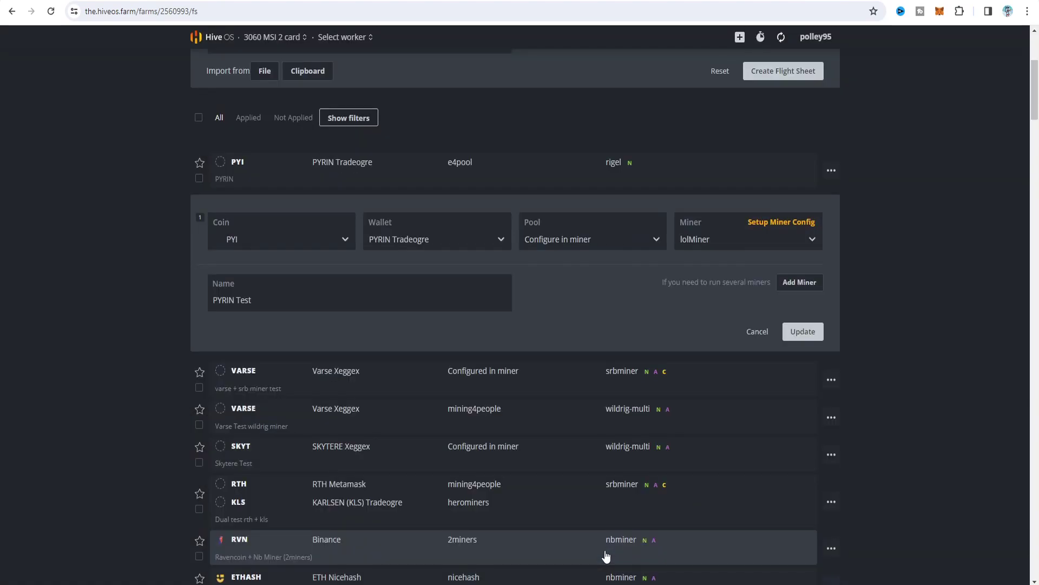
# Step: Set the PYRIN Test sheet's pool to e4pool with the PPLNS RU server pyrin.e4pool.com:12100
pyautogui.click(604, 234)
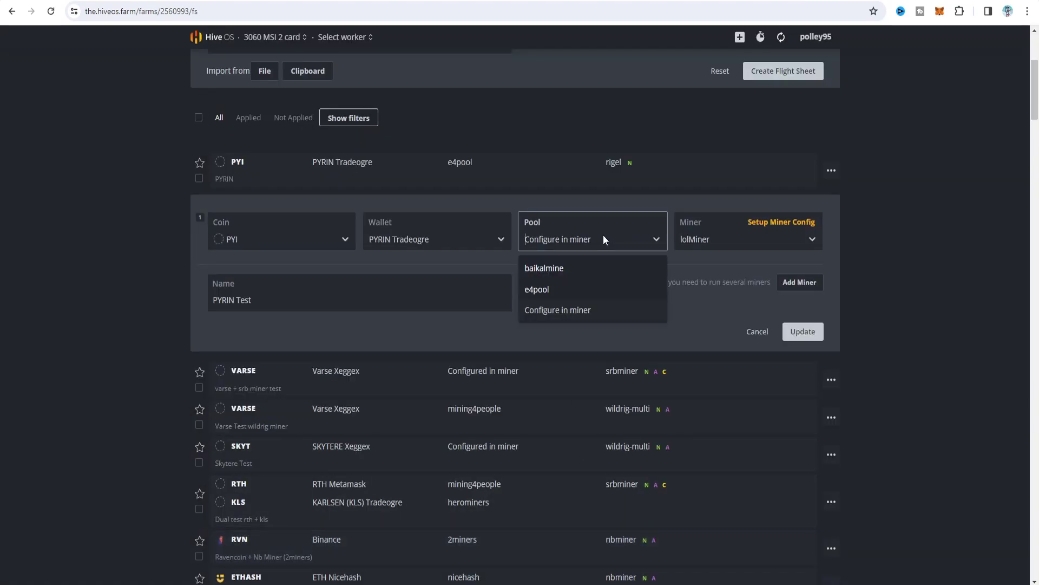
pyautogui.click(563, 288)
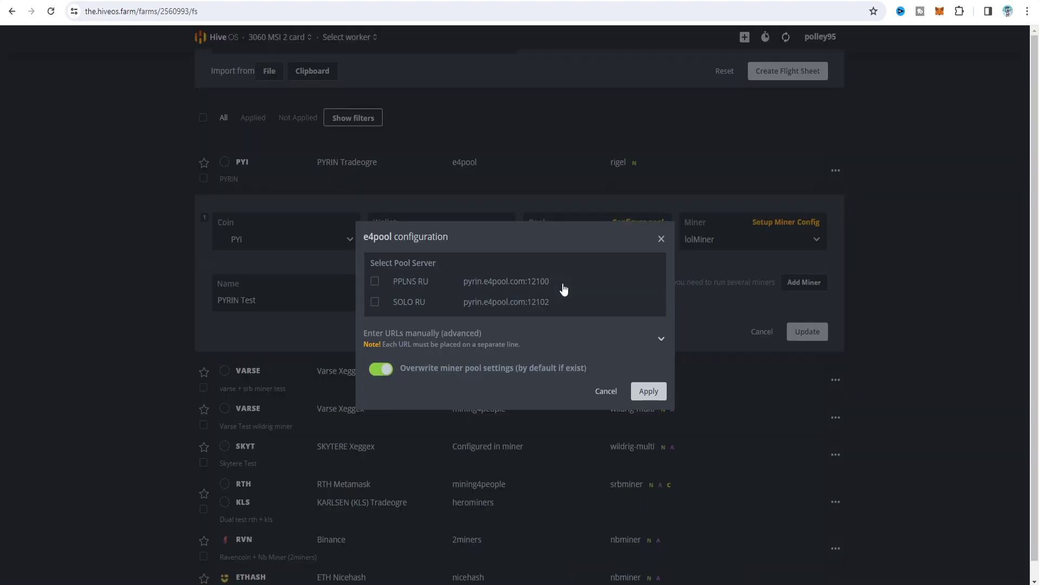
pyautogui.click(375, 281)
pyautogui.click(642, 395)
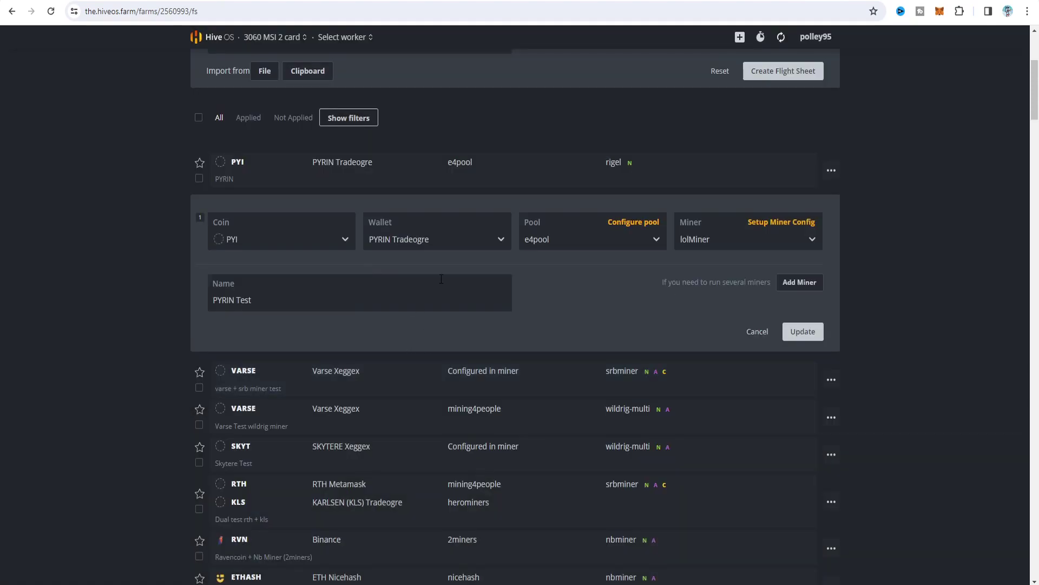
# Step: Copy Hashrate.no's RTX 3060 lolMiner options --coff 150 --cclk 1500 --mclk 810 --pl 150 into lolMiner's extra config arguments and apply them
pyautogui.click(782, 223)
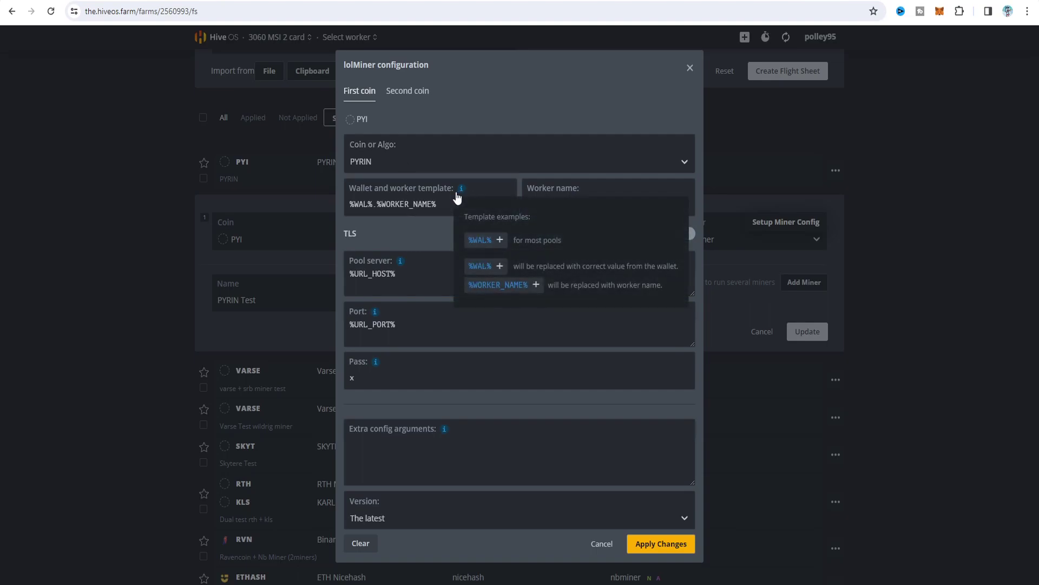
pyautogui.click(588, 209)
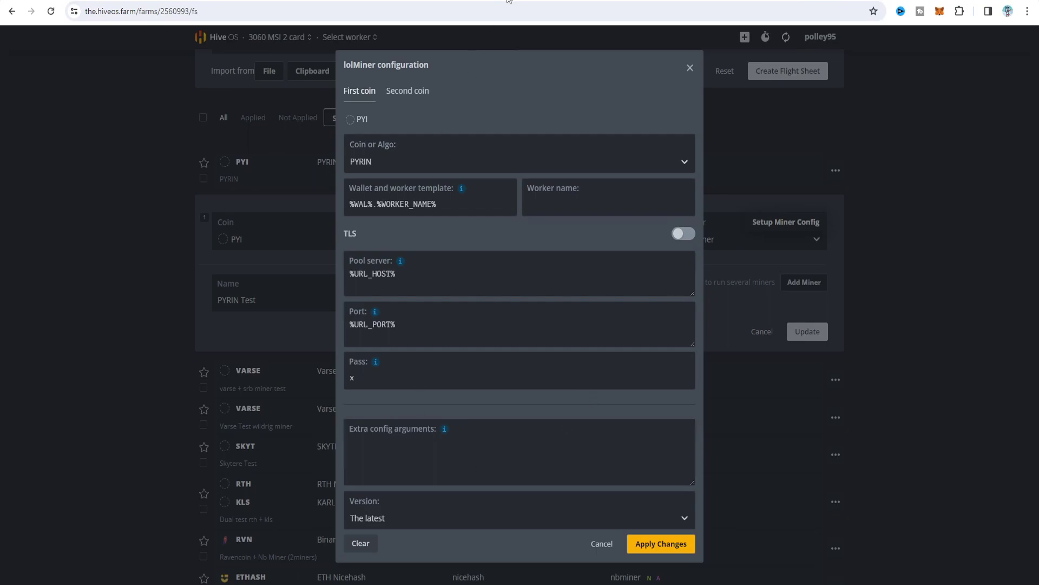
pyautogui.hotkey('ctrl', 'Tab')
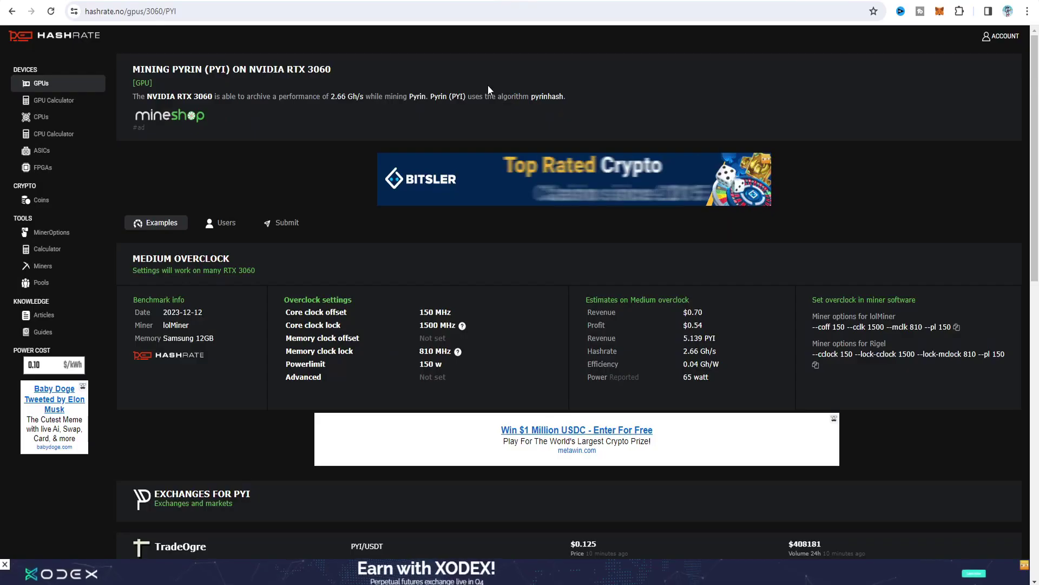
pyautogui.click(957, 327)
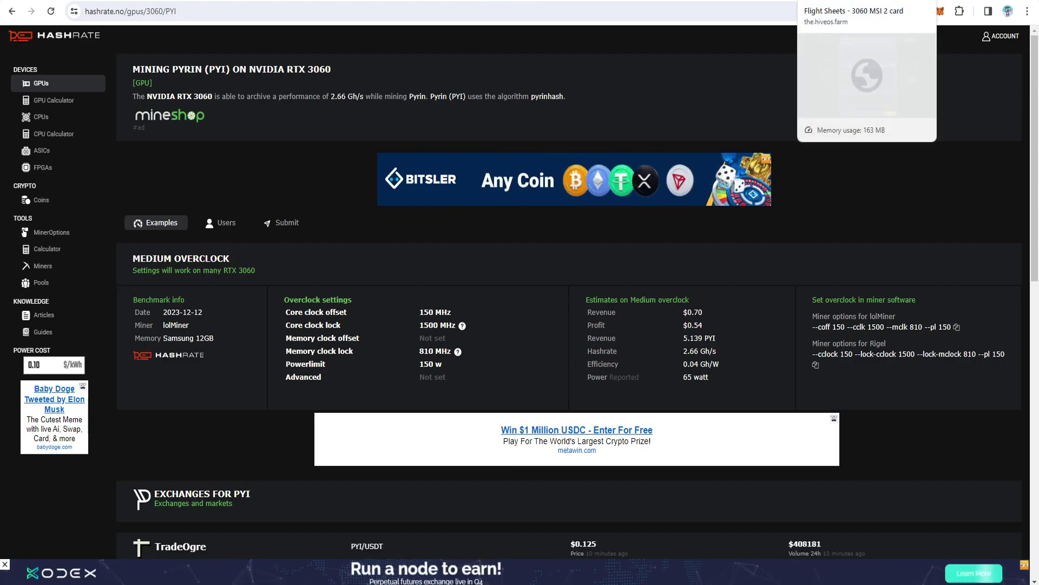
pyautogui.hotkey('ctrl', 'shift', 'Tab')
pyautogui.rightClick(395, 454)
pyautogui.click(436, 320)
pyautogui.click(649, 544)
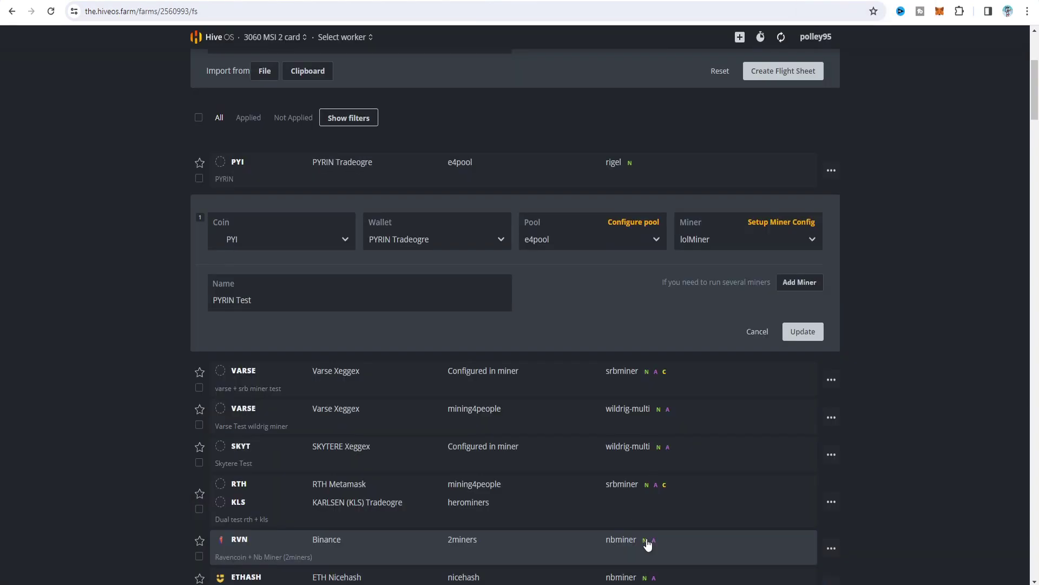
# Step: Set the lolMiner version to 1.81, apply the configuration, and update the PYRIN Test flight sheet
pyautogui.click(786, 224)
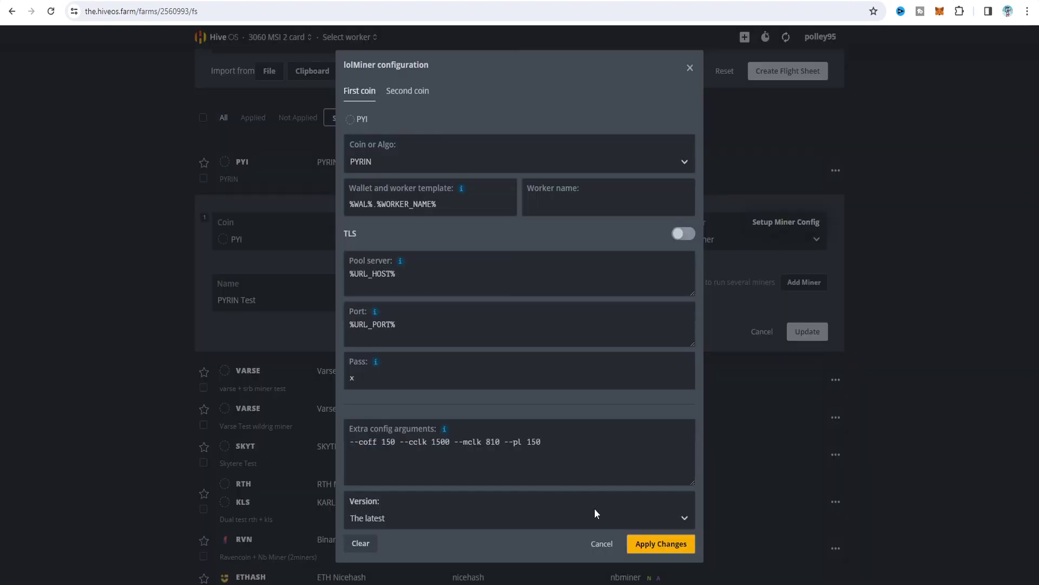
pyautogui.click(621, 515)
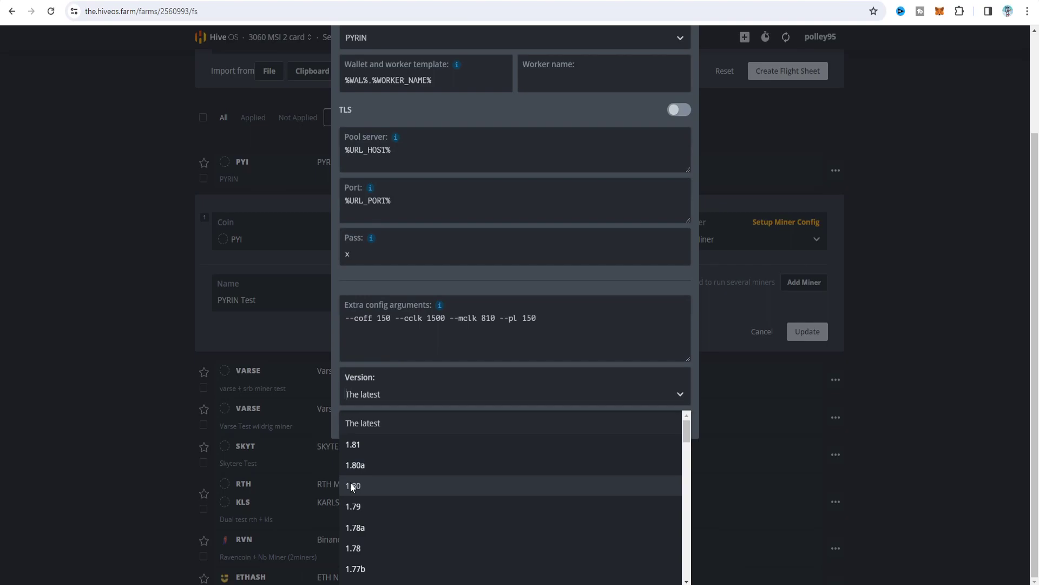
pyautogui.click(360, 450)
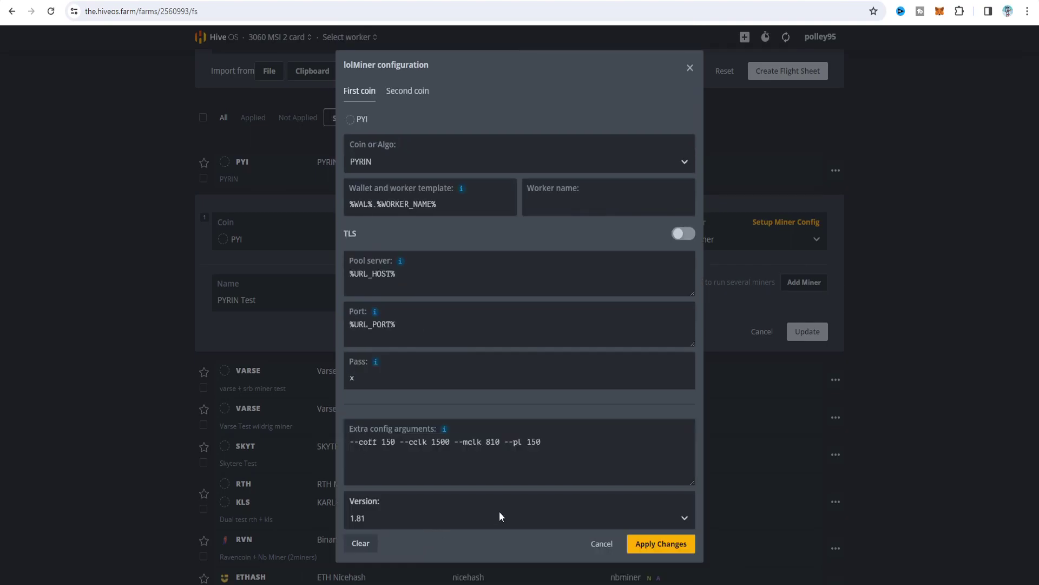
pyautogui.click(678, 546)
pyautogui.click(790, 334)
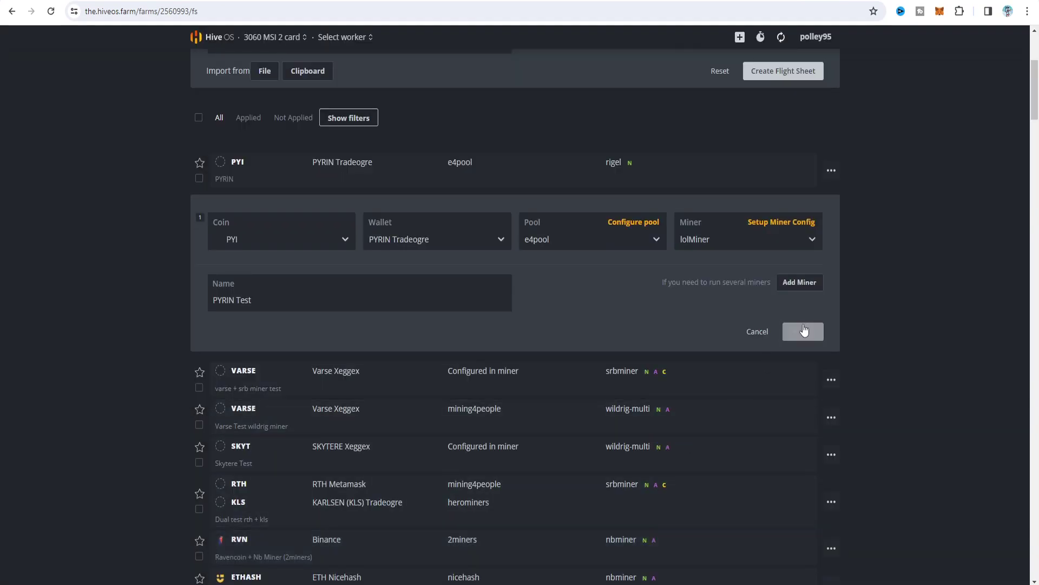
# Step: Edit the PYRIN flight sheet and set its pool to baikalmine with the PPLNS RU server pyi.baikalmine.com:2727
pyautogui.click(831, 171)
pyautogui.click(792, 193)
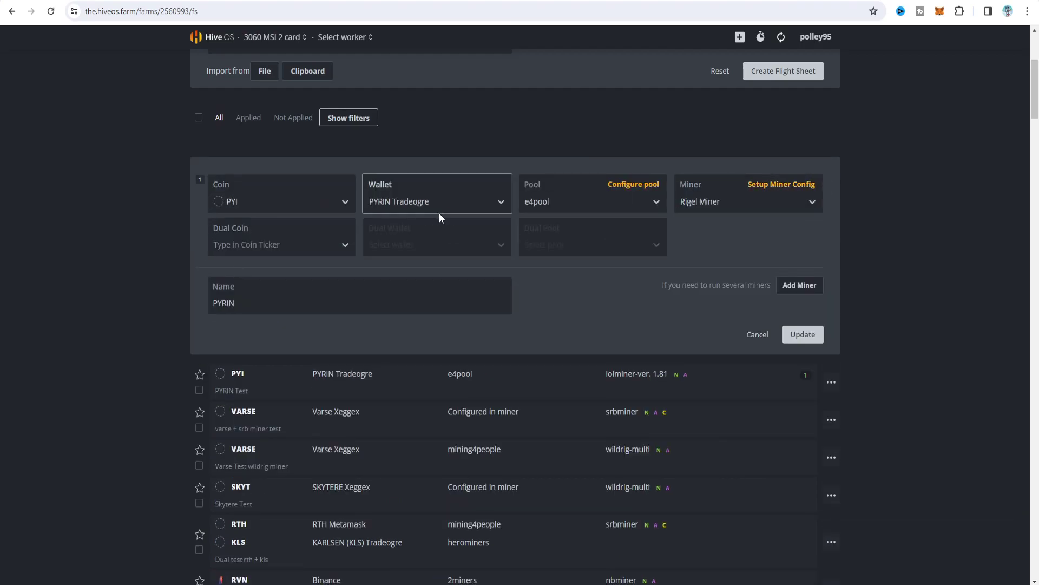
pyautogui.click(580, 206)
pyautogui.click(561, 230)
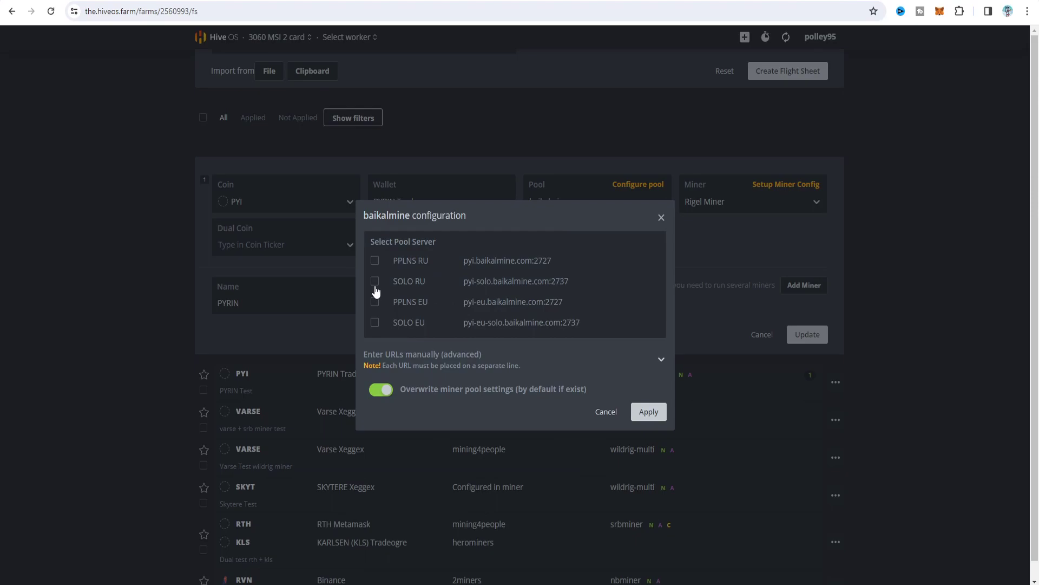
pyautogui.click(375, 261)
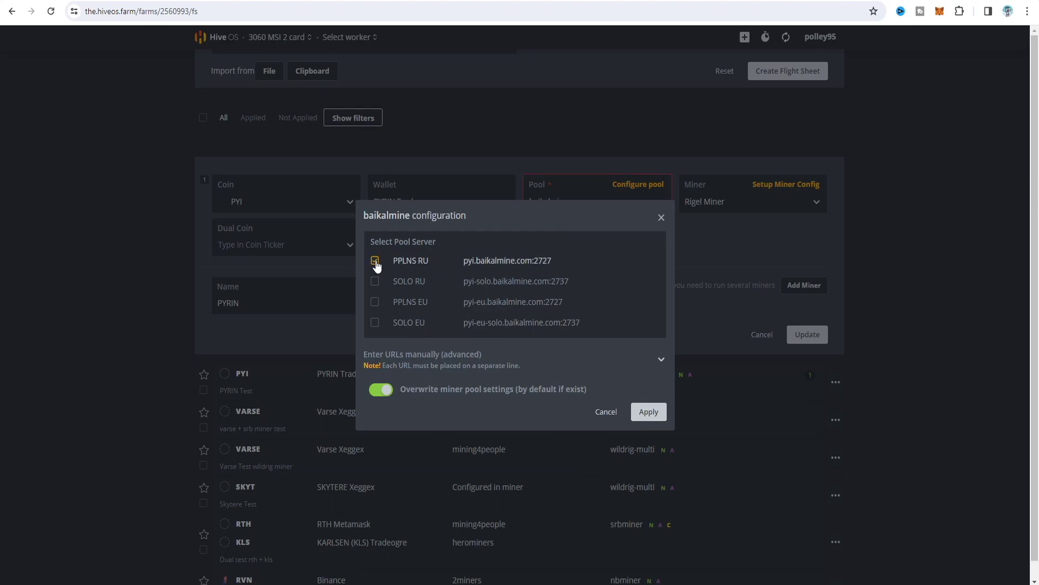
pyautogui.click(649, 413)
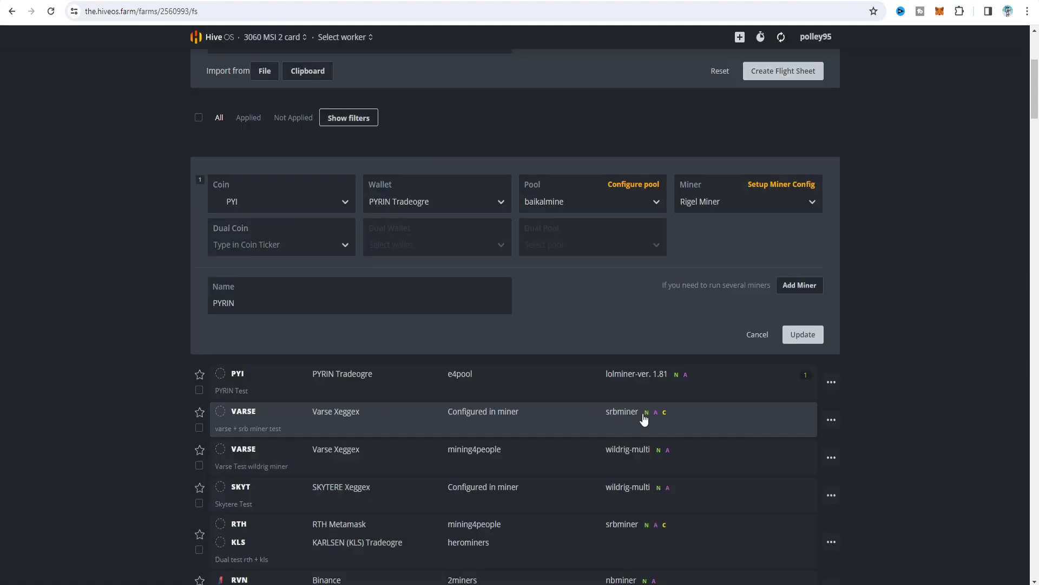
# Step: Choose Rigel Miner as the miner of the PYRIN flight sheet and check the sheet's name
pyautogui.click(754, 204)
pyautogui.click(755, 204)
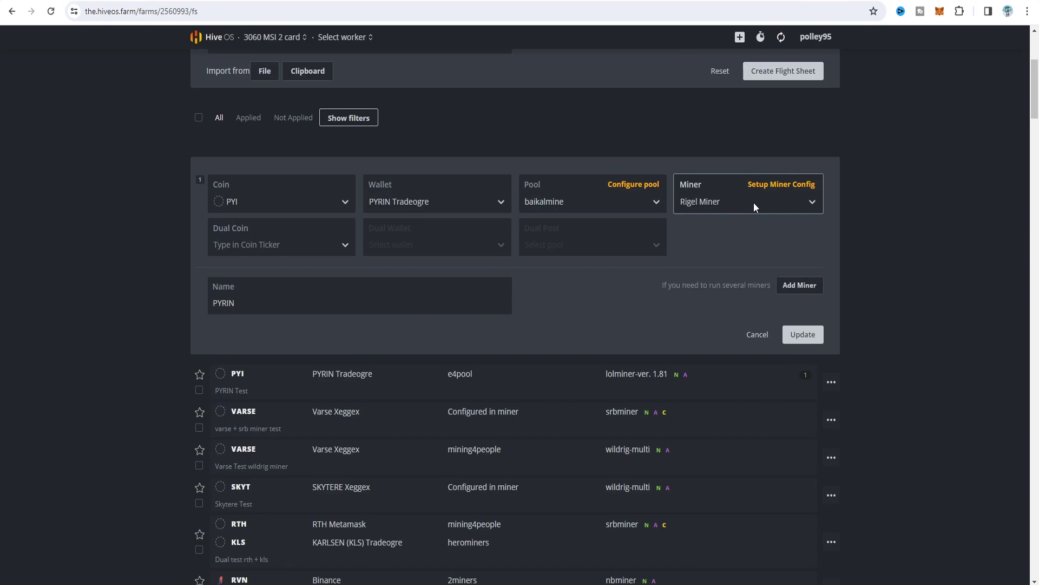
pyautogui.click(754, 207)
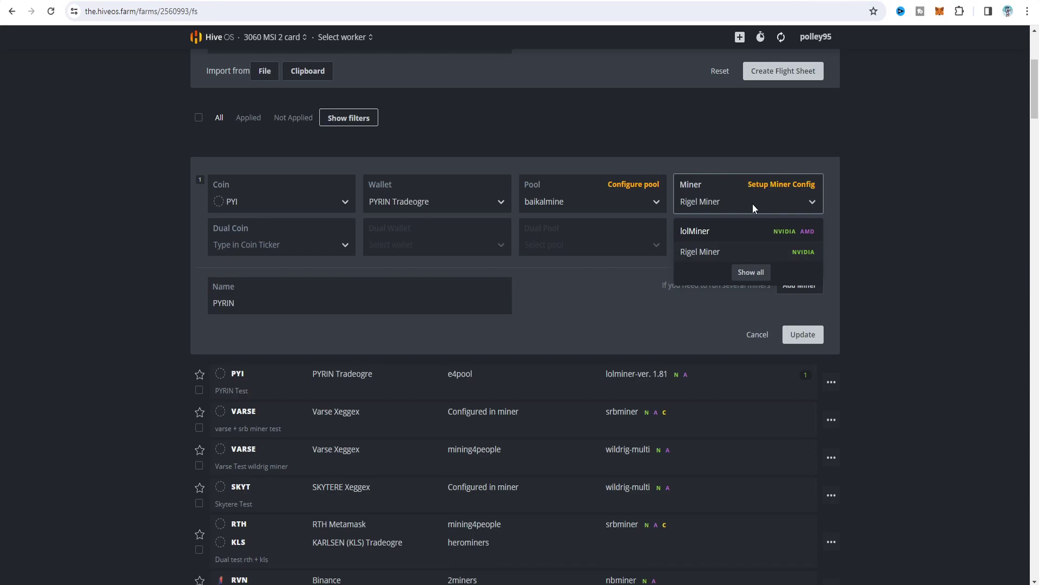
pyautogui.click(719, 258)
pyautogui.click(256, 307)
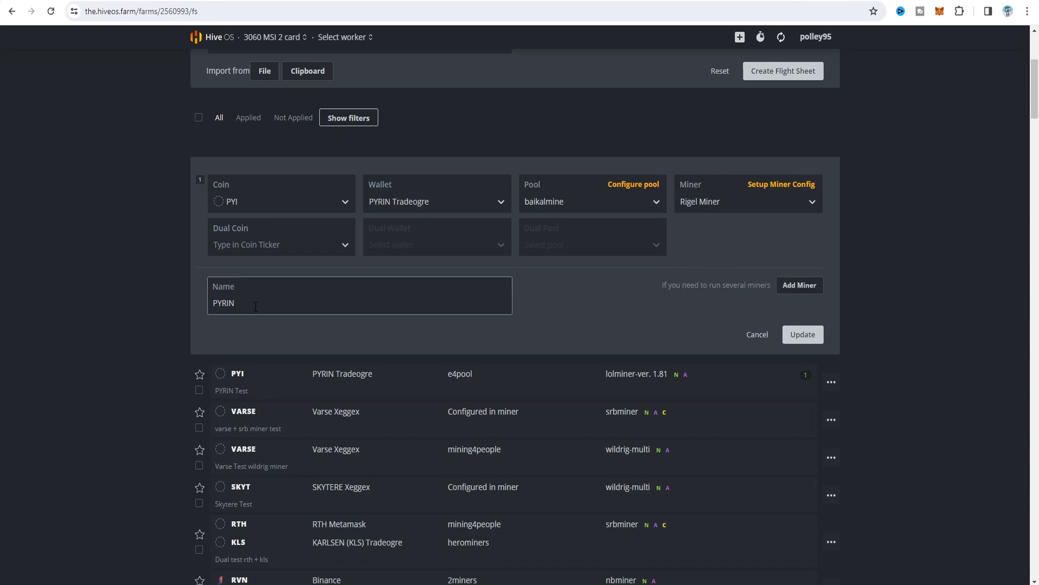
# Step: Open the Rigel Miner configuration, check its wallet template, and fill in the Pass field with the pool password
pyautogui.click(791, 184)
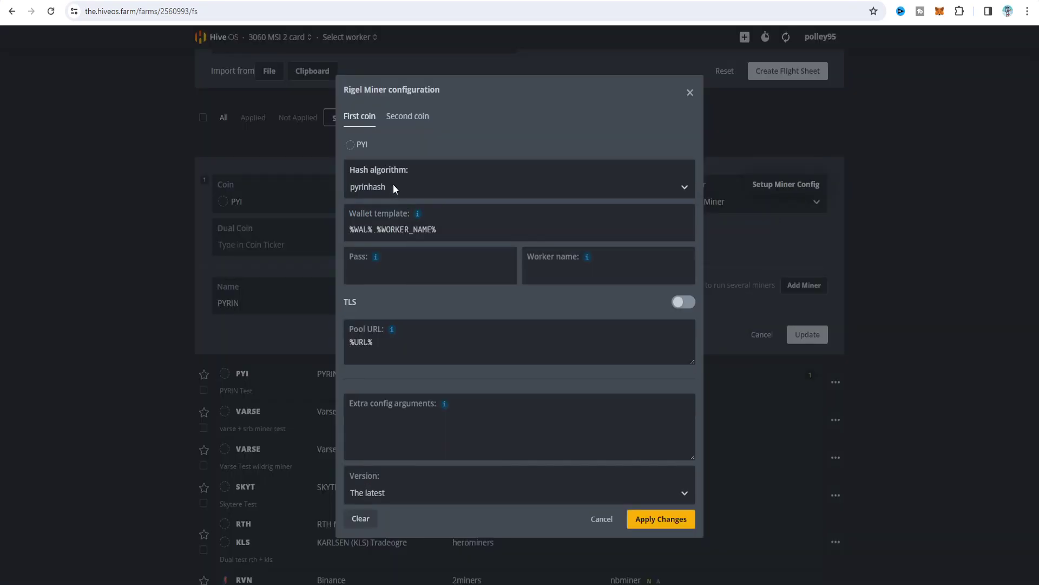
pyautogui.moveTo(419, 215)
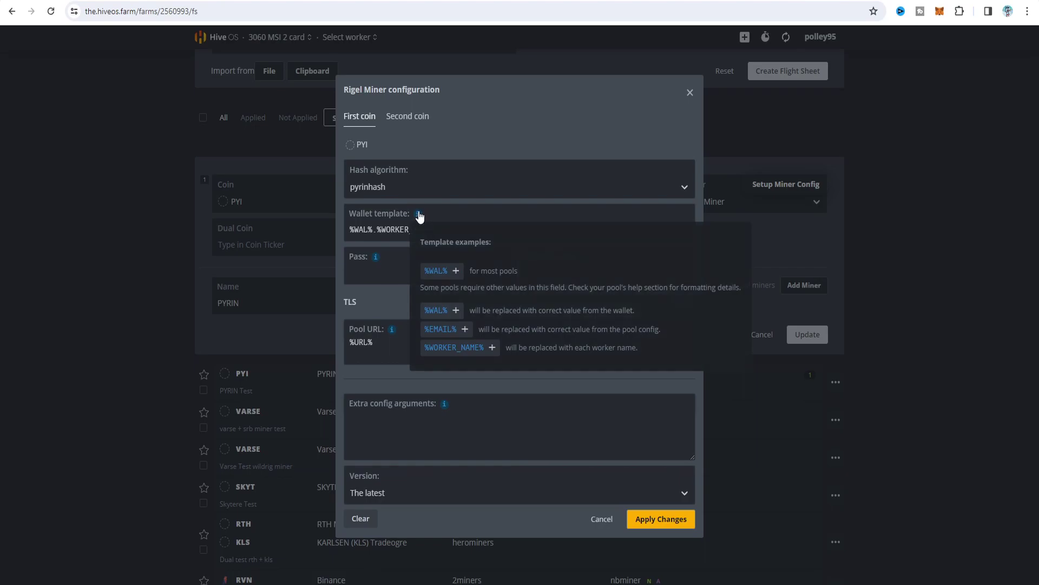
pyautogui.click(390, 275)
pyautogui.write('x')
pyautogui.moveTo(587, 257)
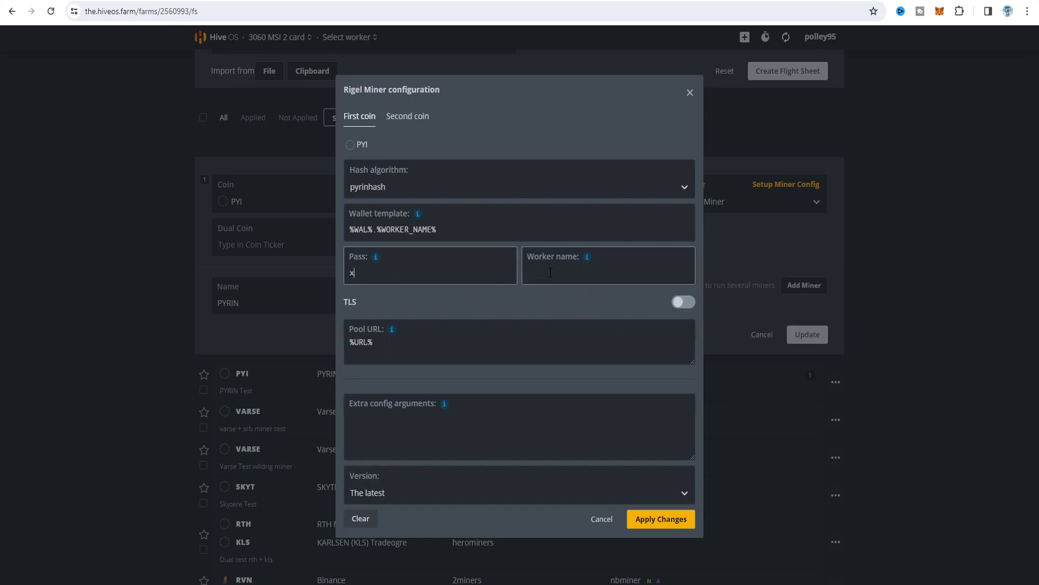
pyautogui.moveTo(391, 328)
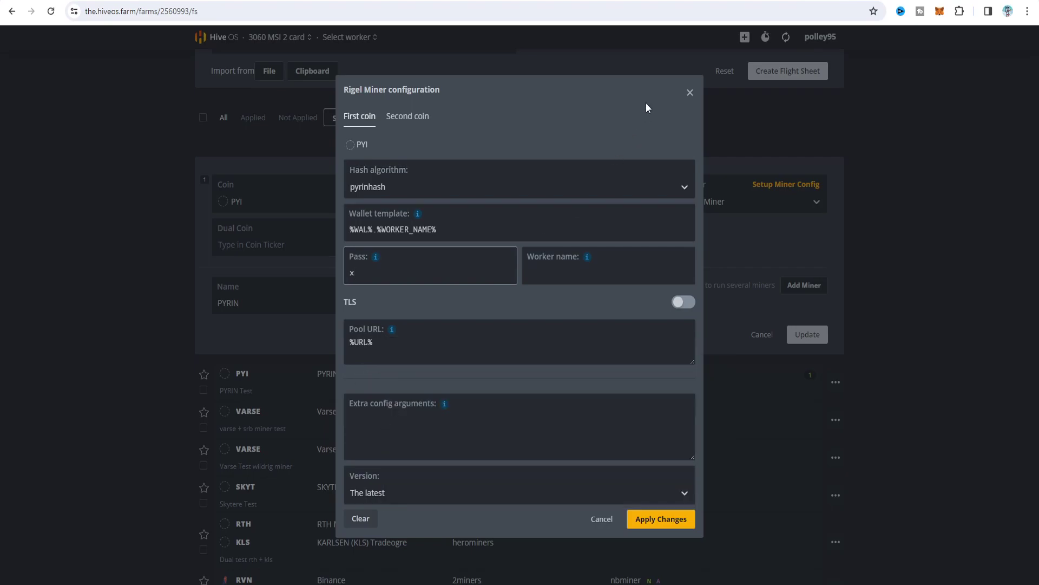
# Step: Paste the RTX 3060 Rigel overclock options "--cclock 150 --lock-cclock 1500 --lock-mclock 810 --pl 150" into the extra config arguments
pyautogui.hotkey('ctrl', 'Tab')
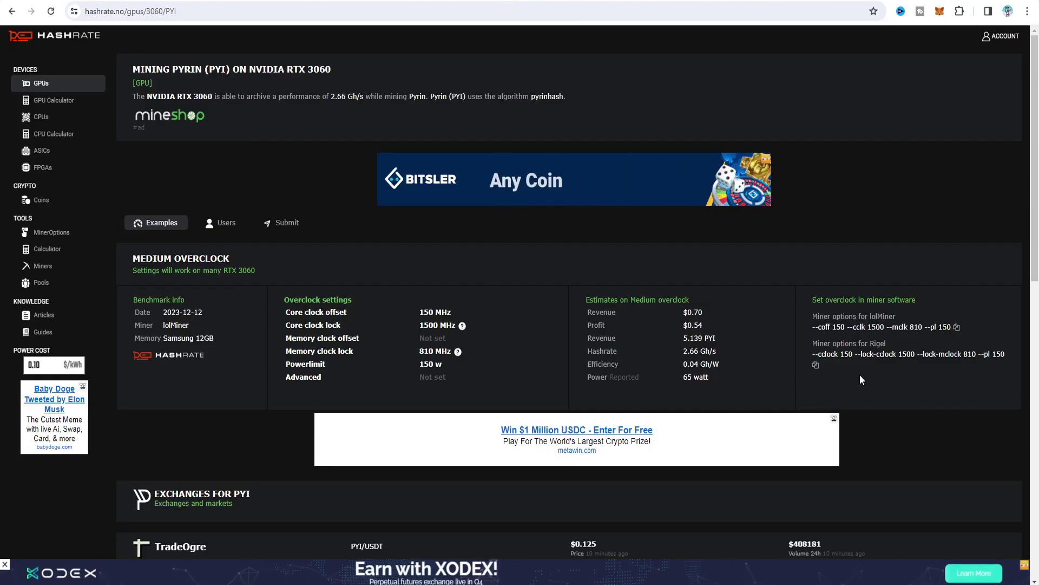
pyautogui.hotkey('ctrl', 'shift', 'Tab')
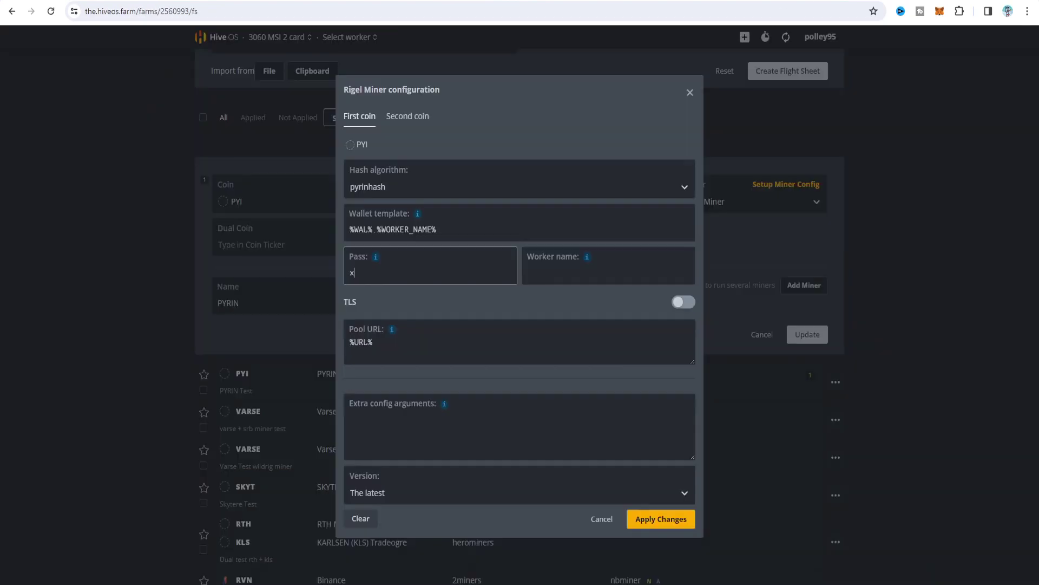
pyautogui.rightClick(410, 451)
pyautogui.click(433, 355)
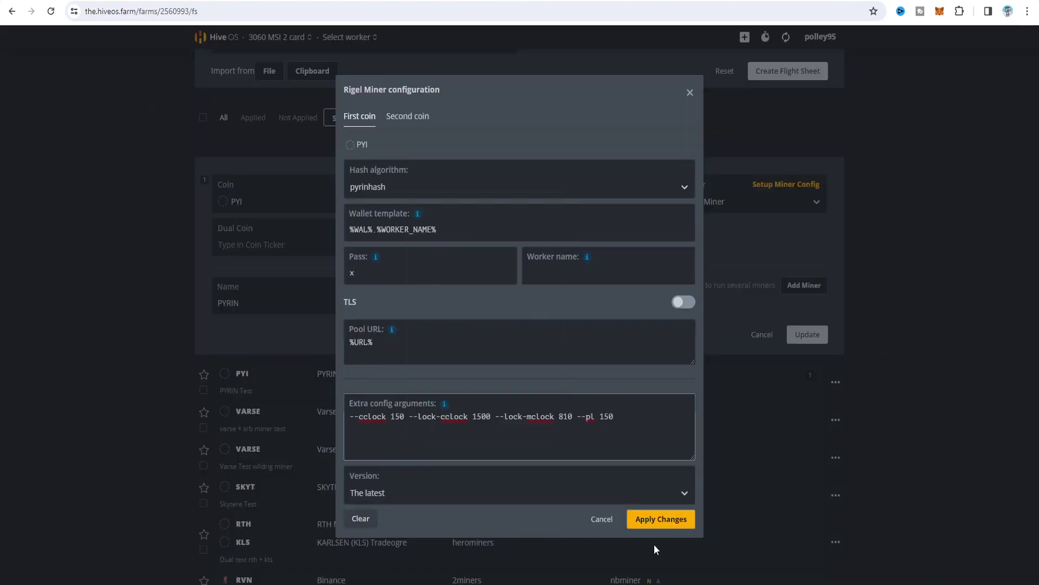
# Step: Set the Rigel Miner version to 1.11.0, apply the configuration, and update the PYRIN flight sheet
pyautogui.click(421, 492)
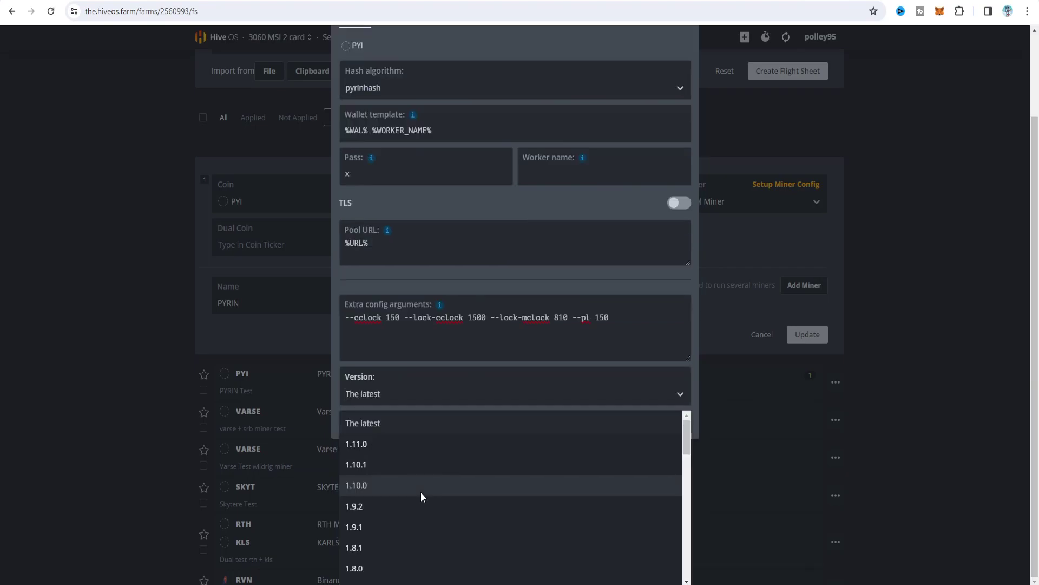
pyautogui.click(399, 443)
pyautogui.click(670, 521)
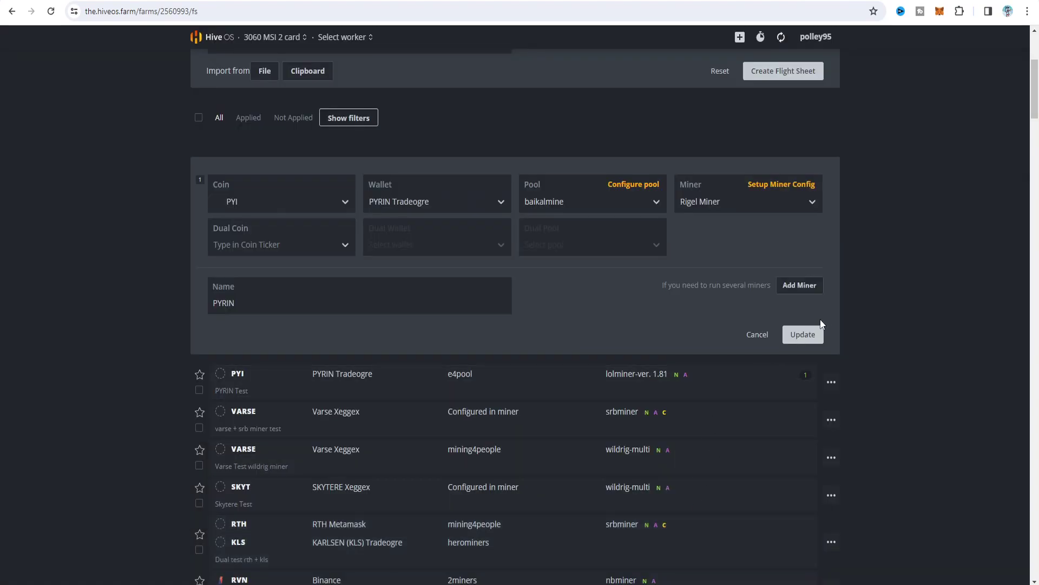
pyautogui.click(805, 336)
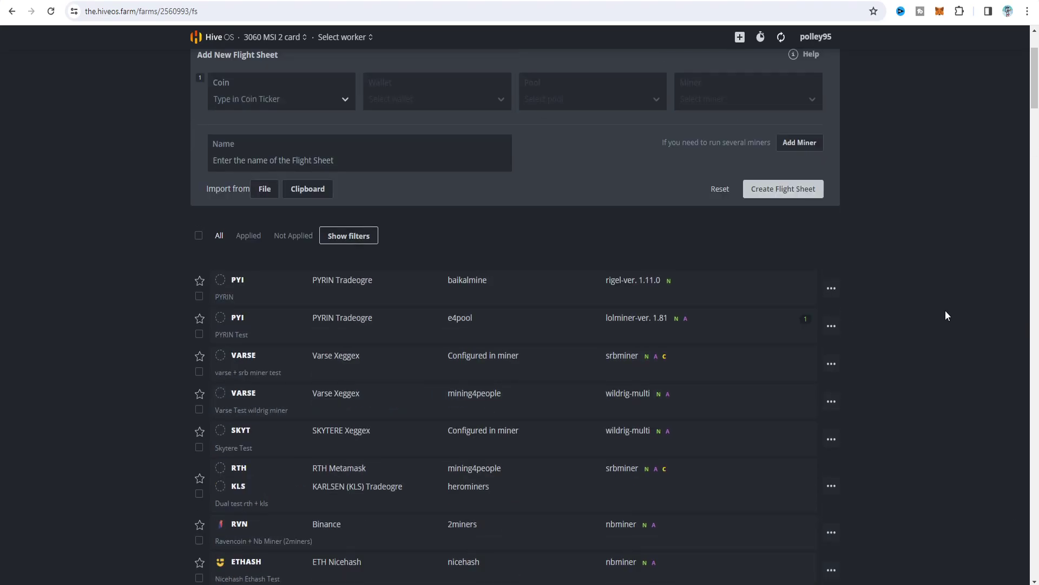
# Step: Reopen the PYRIN flight sheet for editing and set its pool to Configure in miner
pyautogui.scroll(1, 946, 310)
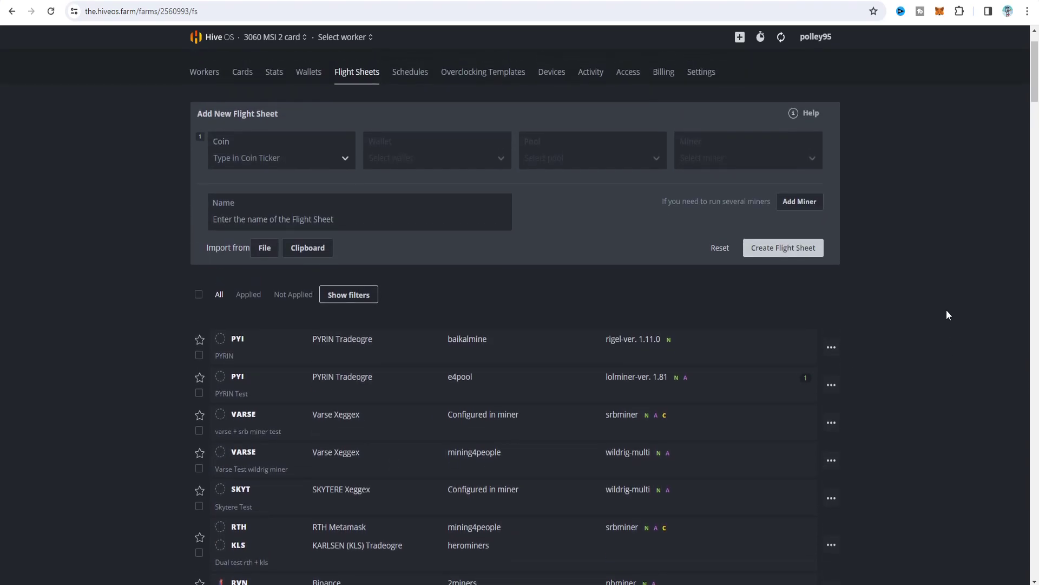
pyautogui.click(832, 348)
pyautogui.click(803, 369)
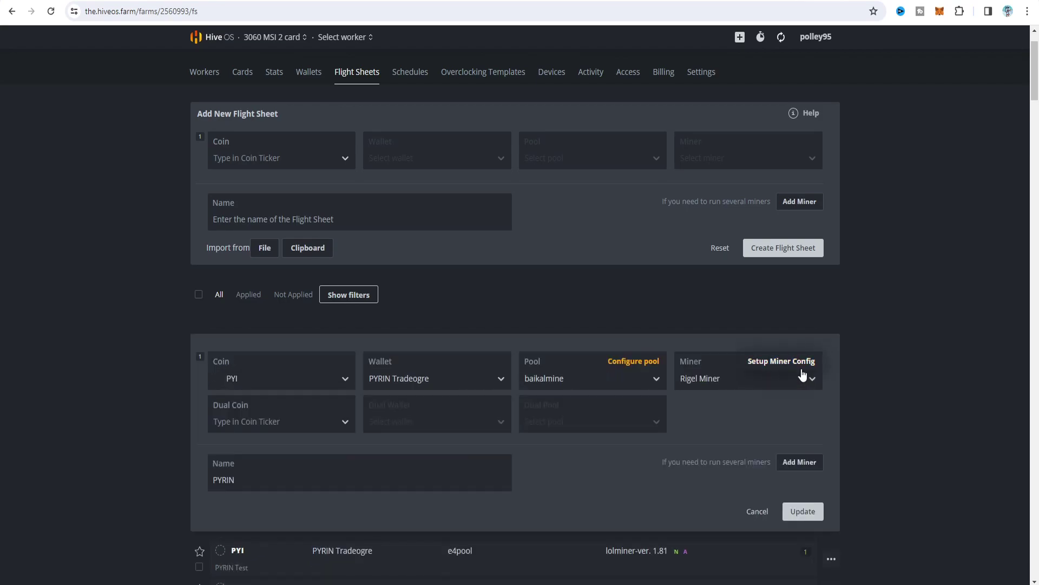
pyautogui.click(613, 379)
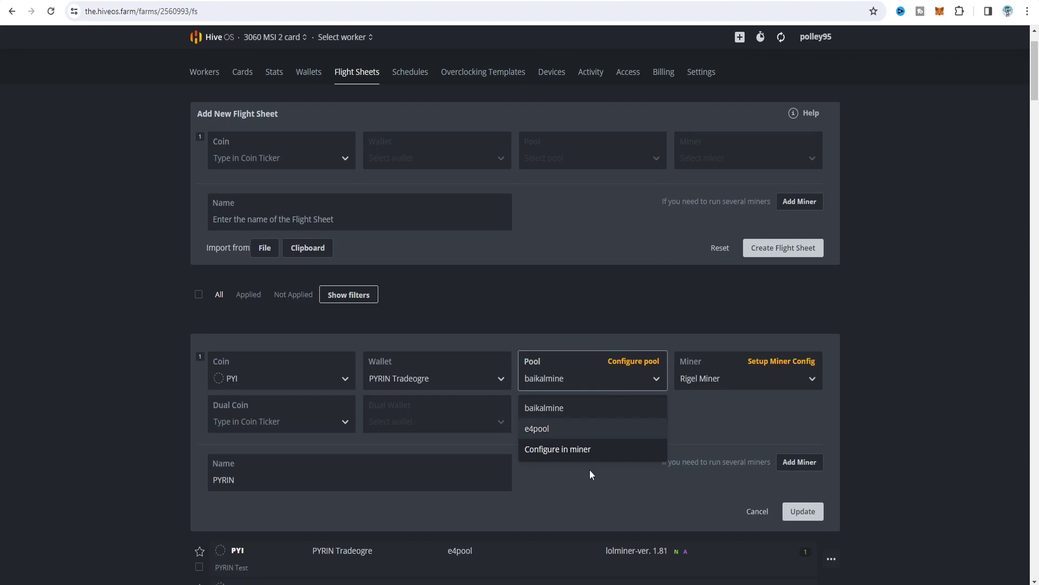
pyautogui.click(601, 451)
# Step: Copy e4pool's Rigel address stratum+tcp://pyrin.e4pool.com:12100 from Hashrate.no into the Rigel Miner configuration's Pool URL and apply it
pyautogui.click(778, 362)
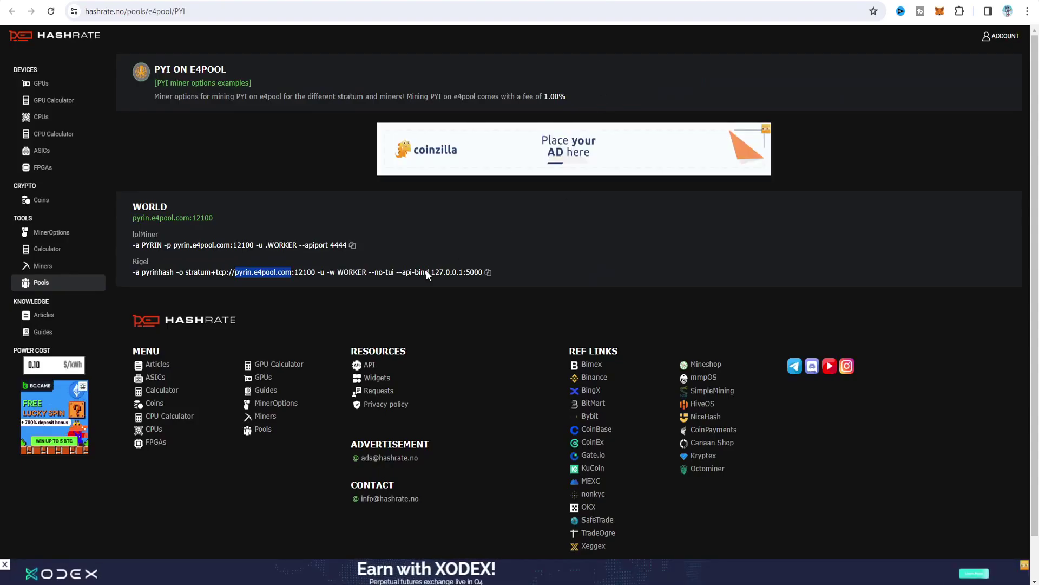
pyautogui.click(210, 271)
pyautogui.moveTo(185, 272); pyautogui.dragTo(314, 269)
pyautogui.hotkey('ctrl', 'c')
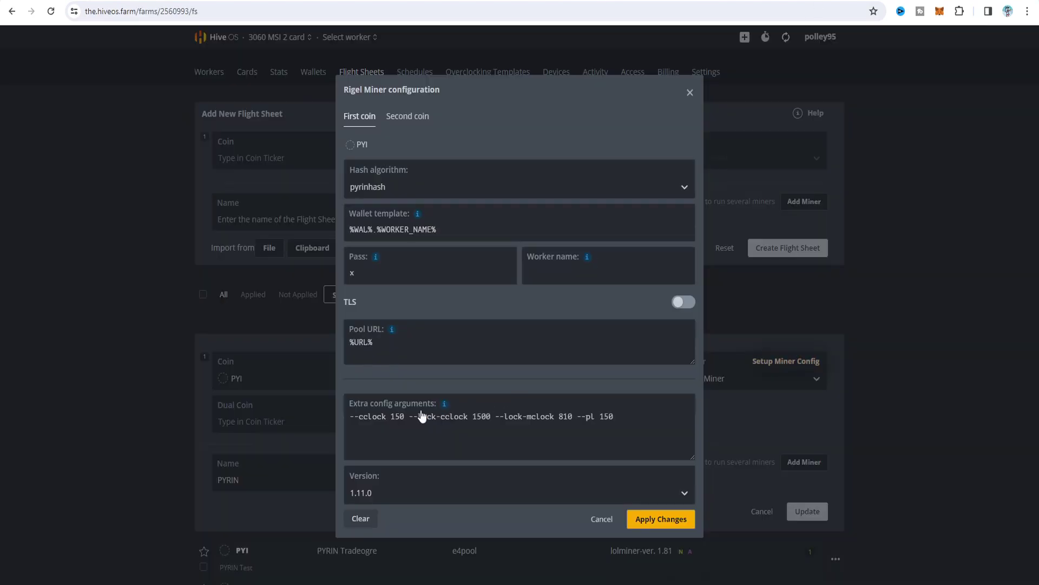
pyautogui.moveTo(379, 343); pyautogui.dragTo(310, 340)
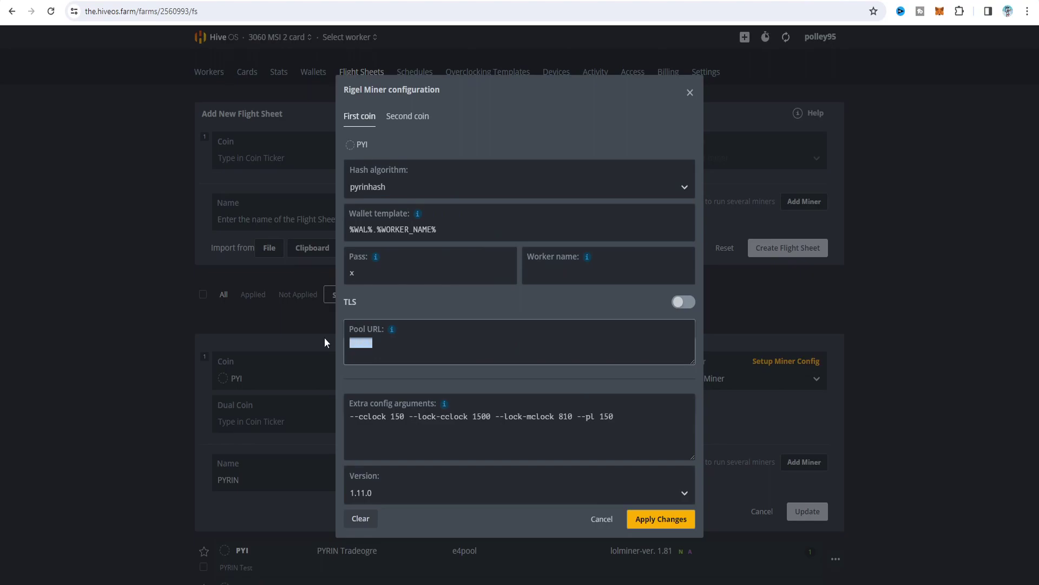
pyautogui.hotkey('ctrl', 'v')
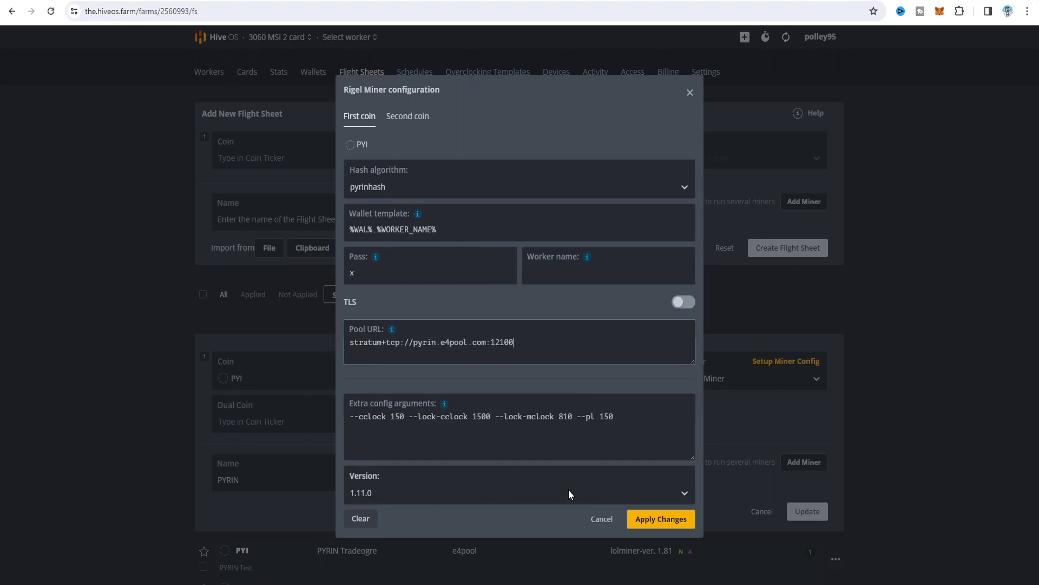
pyautogui.click(652, 521)
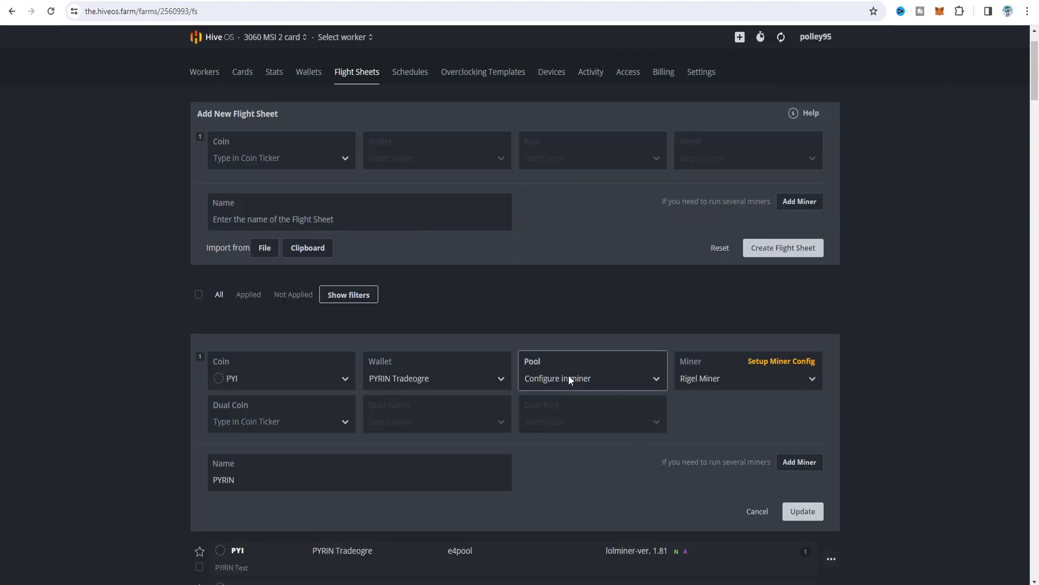
# Step: Reopen the Rigel Miner configuration, choose version 1.11.0 again, and apply the changes
pyautogui.click(774, 362)
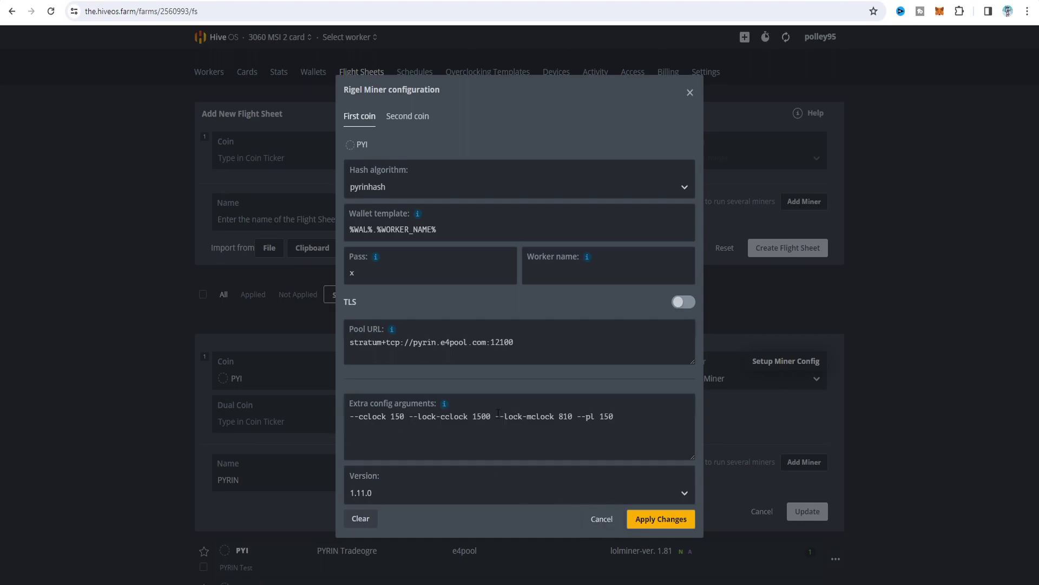
pyautogui.click(487, 489)
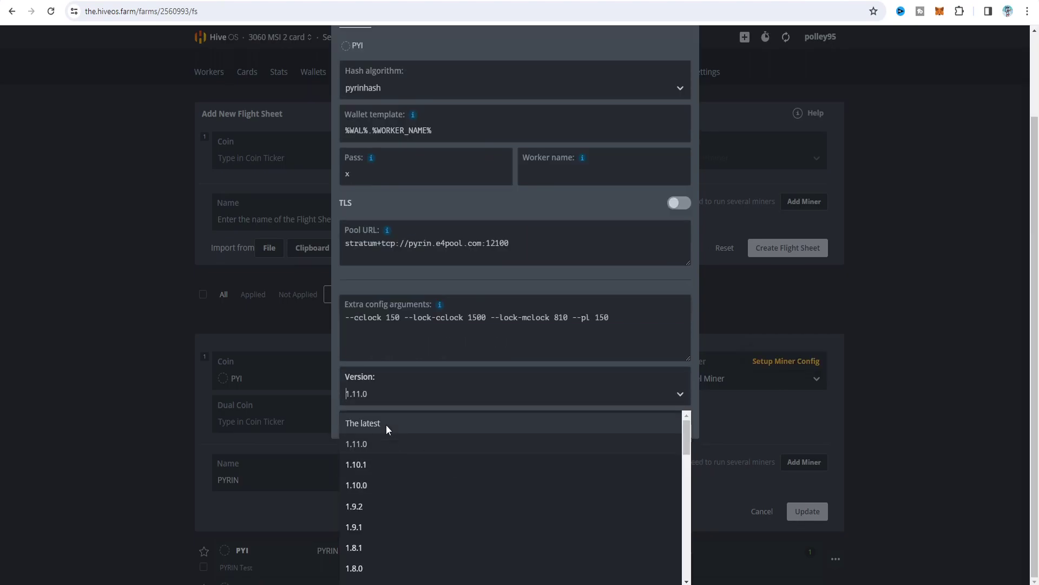
pyautogui.click(364, 444)
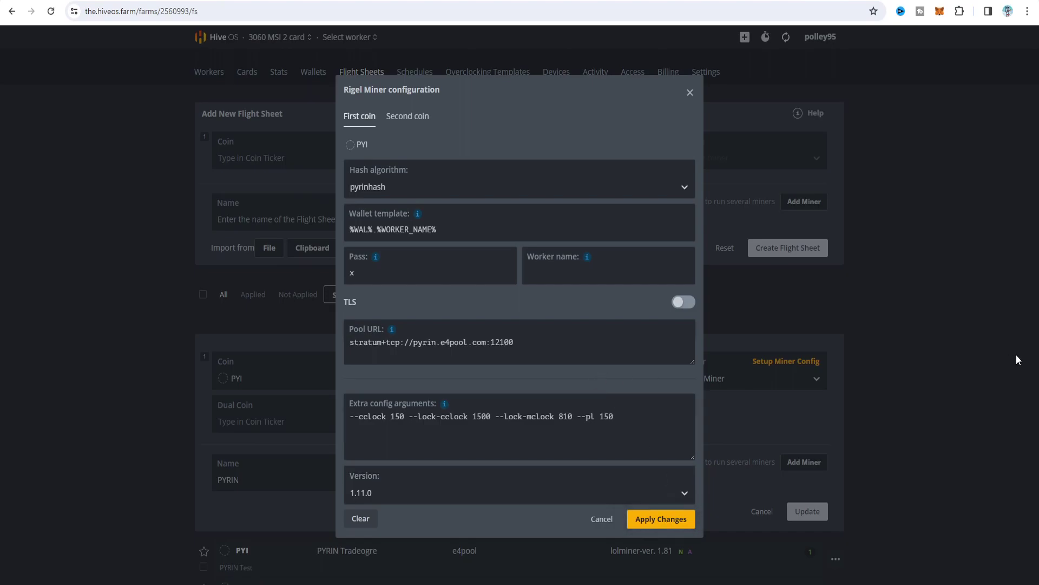
pyautogui.click(662, 514)
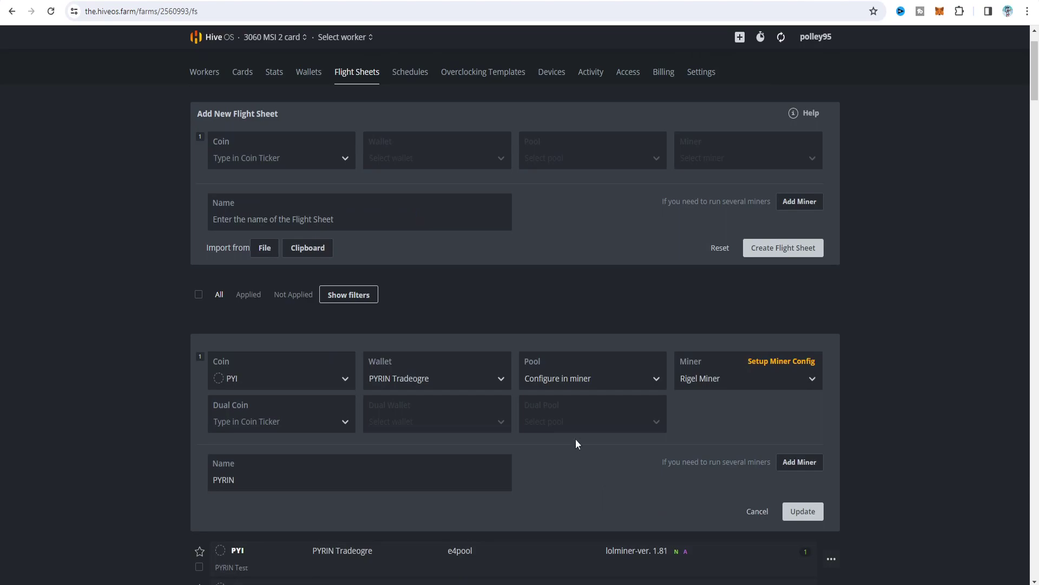
# Step: Switch the PYRIN flight sheet's pool back to baikalmine with the PPLNS RU server pyi.baikalmine.com:2727
pyautogui.click(603, 382)
pyautogui.click(573, 405)
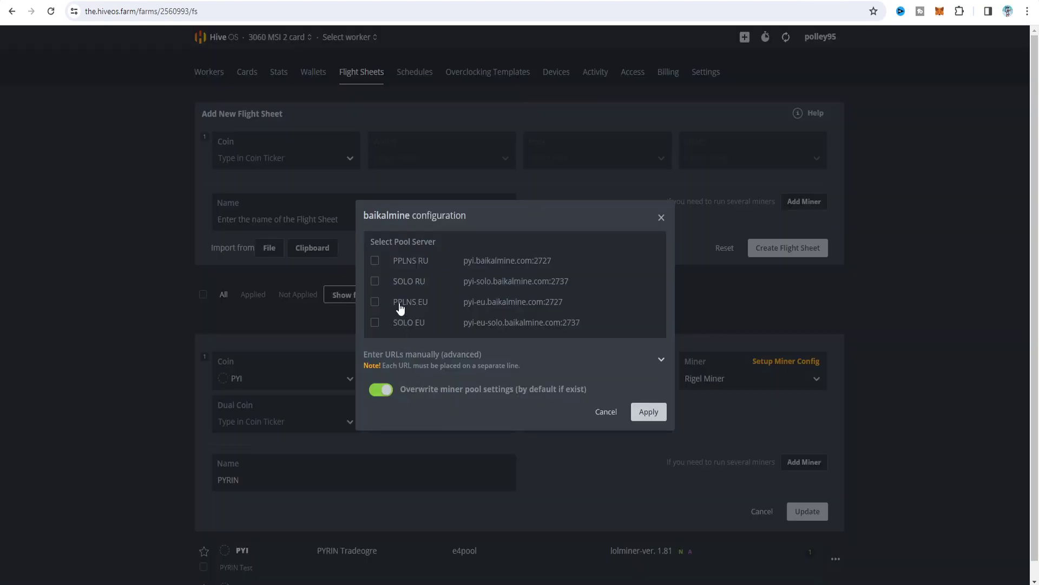
pyautogui.click(375, 261)
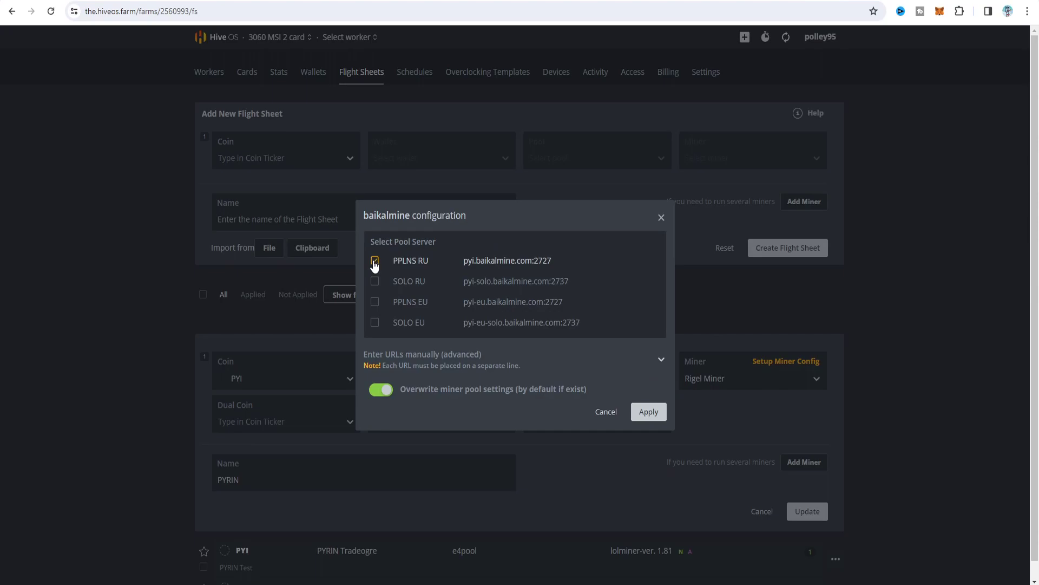
pyautogui.click(648, 412)
# Step: Choose version 1.11.0 in the Rigel Miner configuration, close it, and cancel editing the PYRIN flight sheet
pyautogui.click(796, 360)
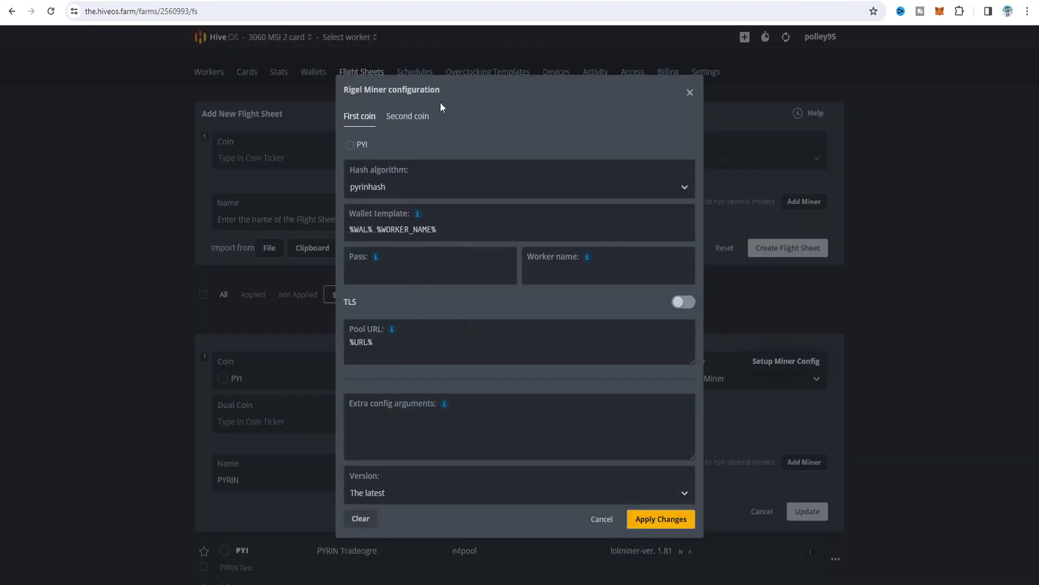
pyautogui.click(417, 492)
pyautogui.click(397, 443)
pyautogui.click(739, 504)
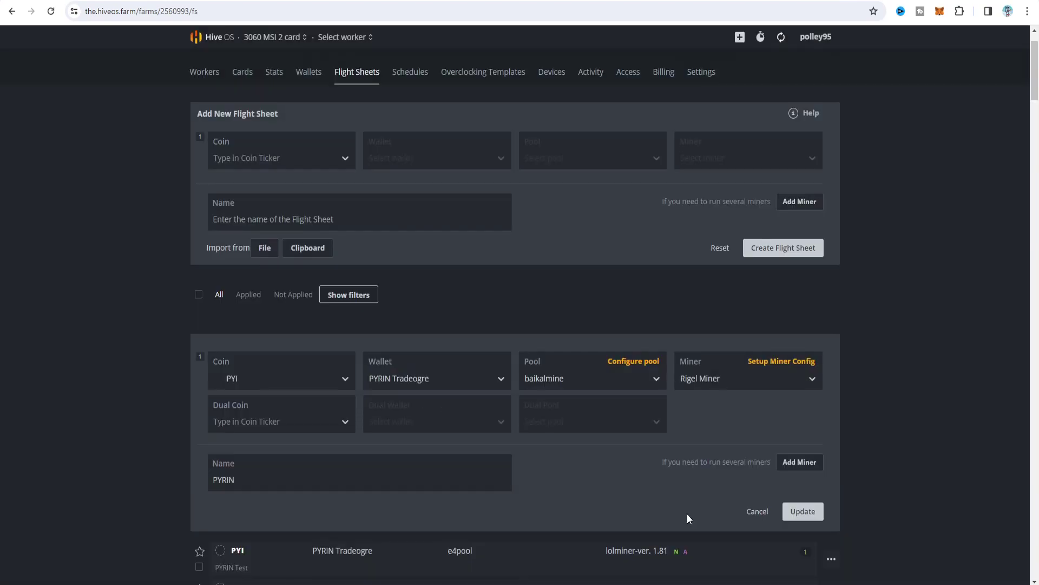
pyautogui.click(762, 513)
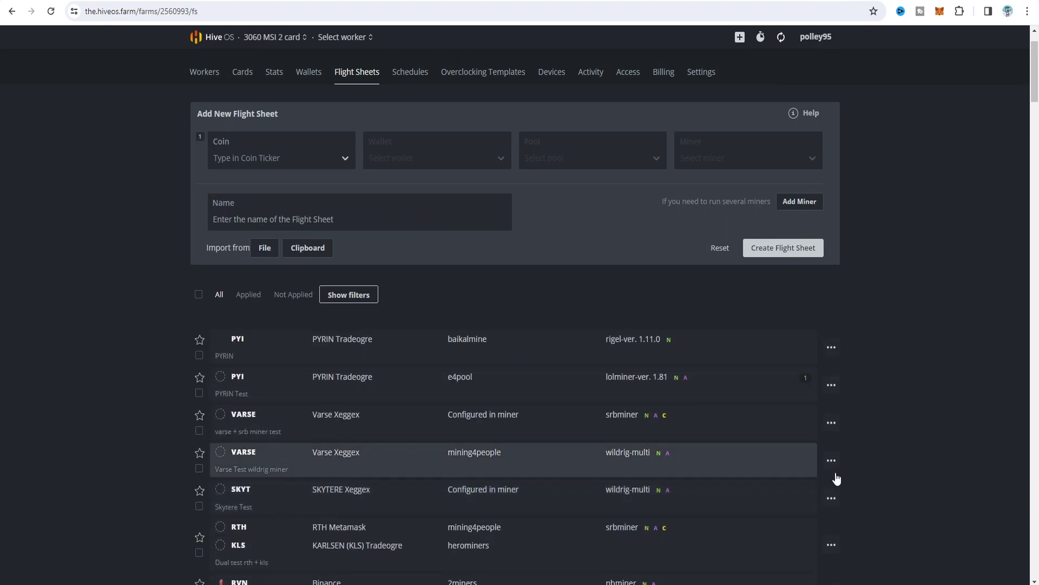
# Step: Open the PYRIN Test flight sheet for editing and check the server selected in its e4pool configuration
pyautogui.click(831, 385)
pyautogui.click(813, 412)
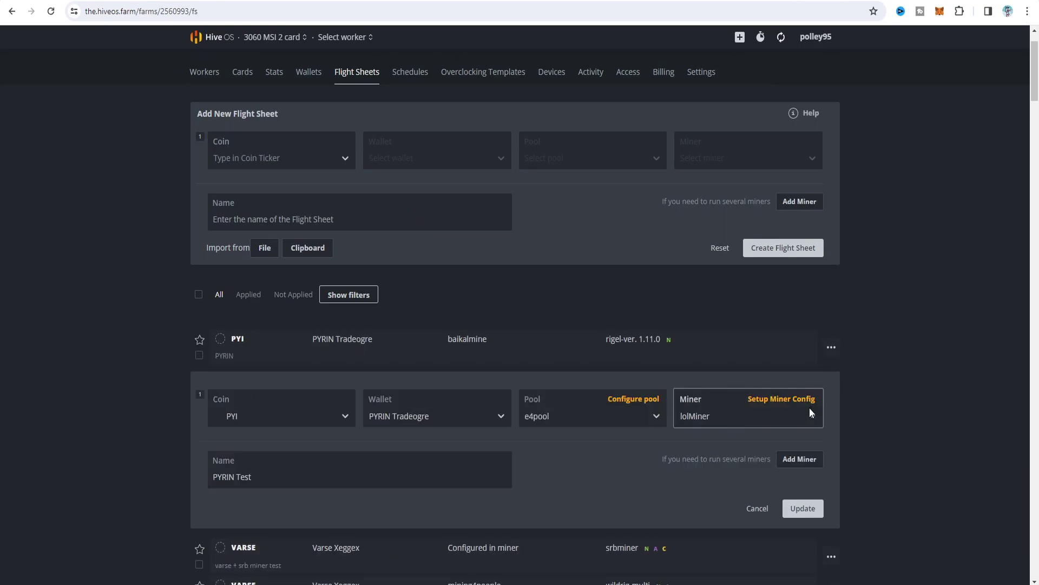
pyautogui.click(570, 416)
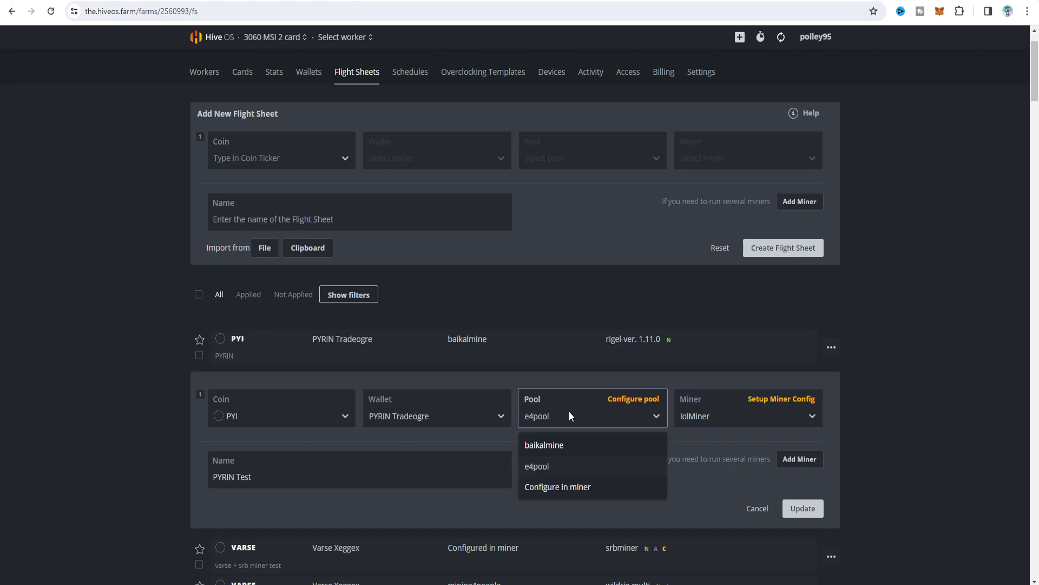
pyautogui.click(631, 399)
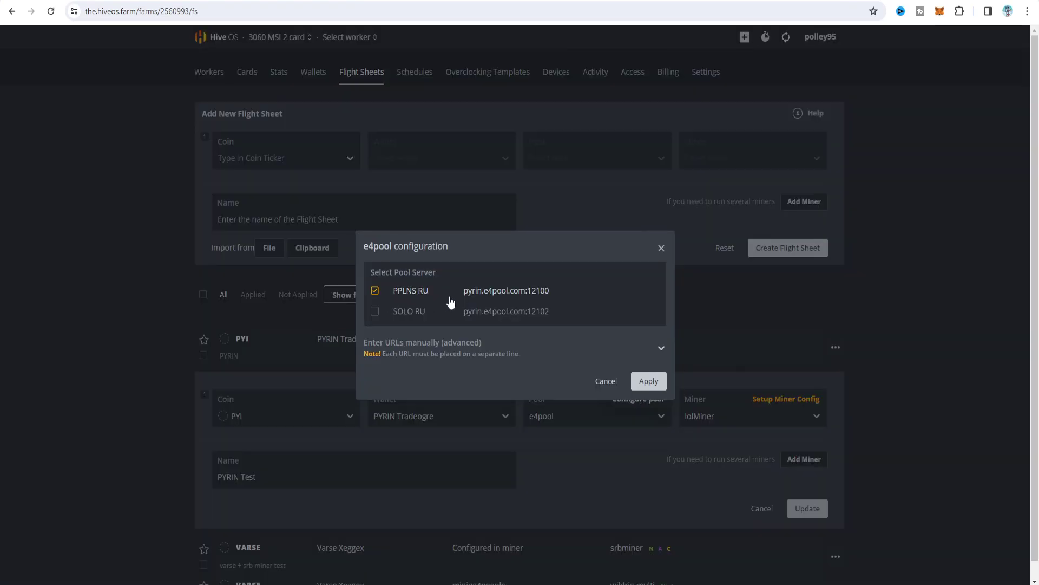
pyautogui.click(649, 381)
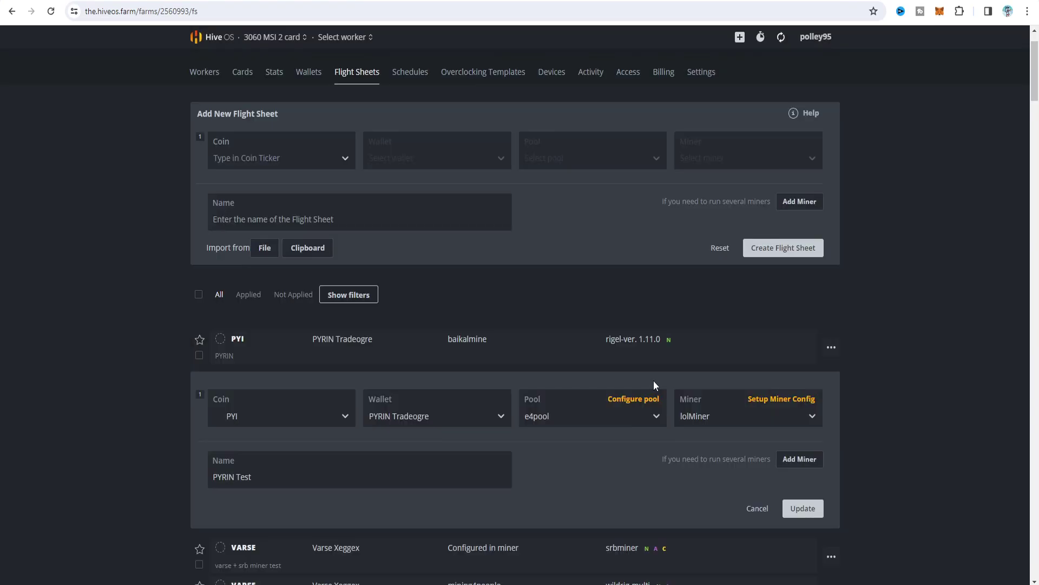
# Step: Review the PYRIN Test sheet's lolMiner configuration, keep version 1.81, and apply it
pyautogui.click(786, 399)
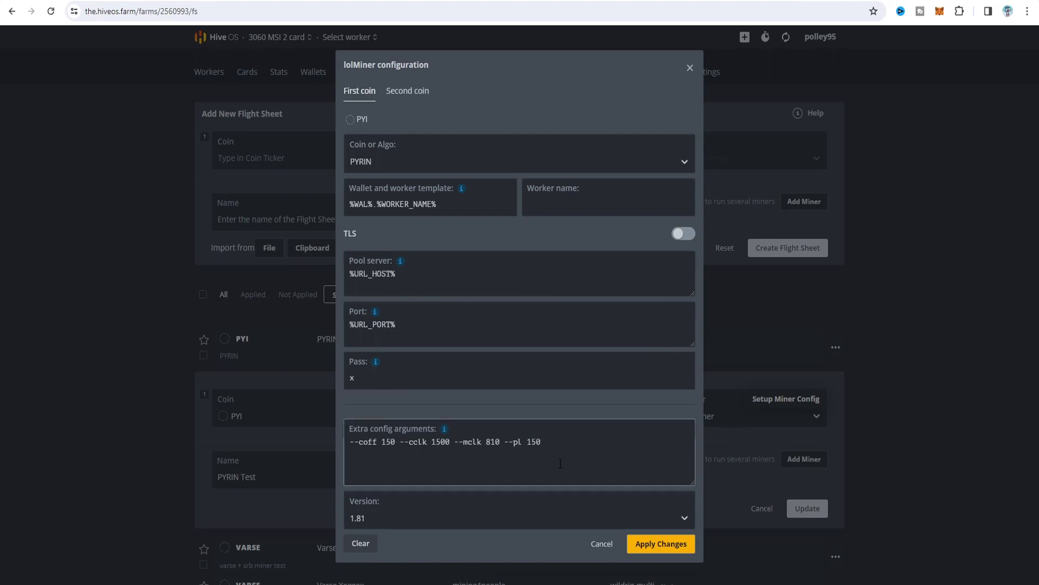
pyautogui.click(491, 520)
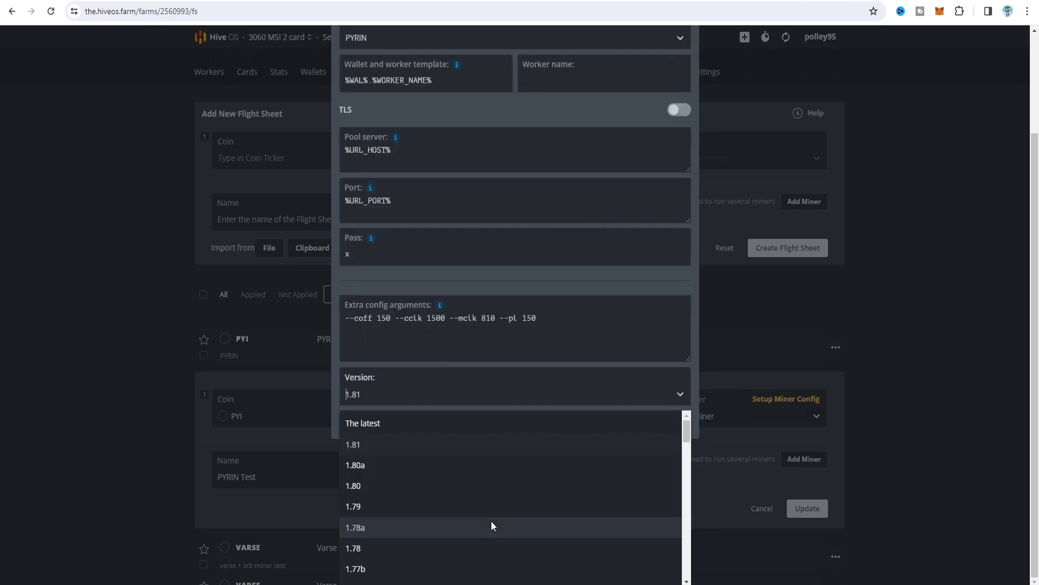
pyautogui.click(389, 442)
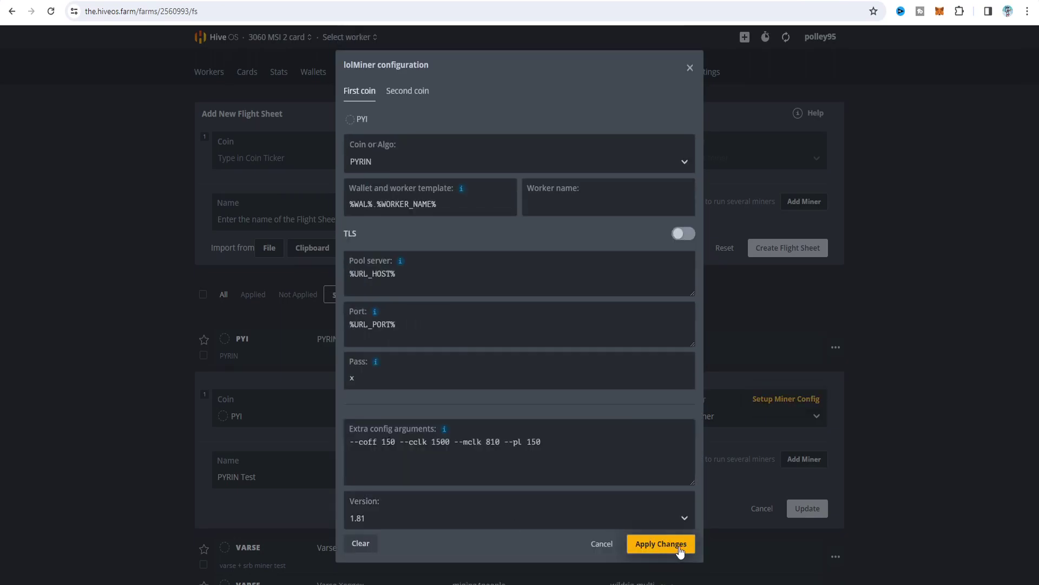
pyautogui.click(661, 544)
# Step: Set the PYRIN Test flight sheet's pool to Configure in miner
pyautogui.scroll(-2, 866, 417)
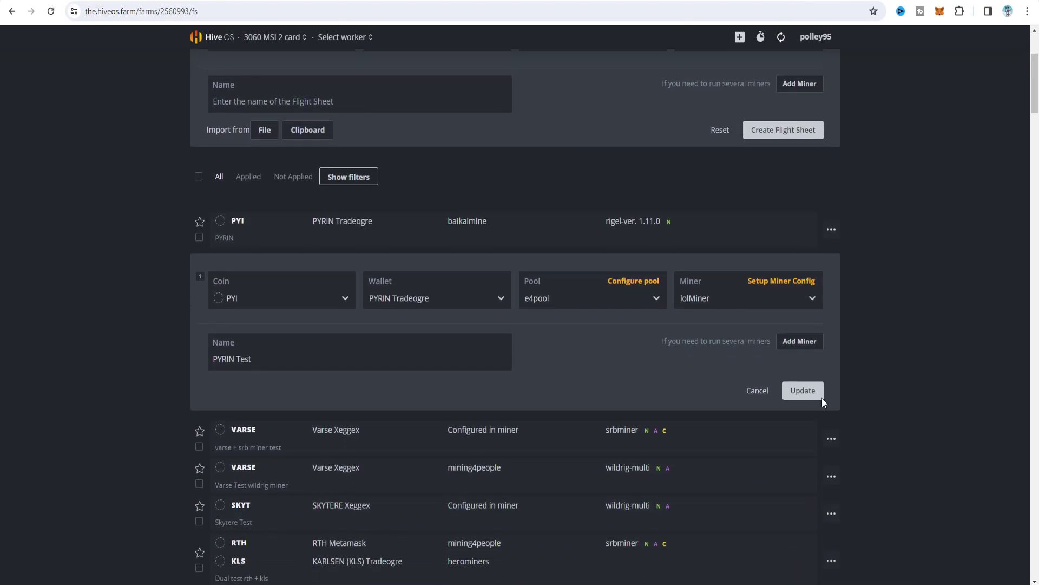
pyautogui.click(579, 300)
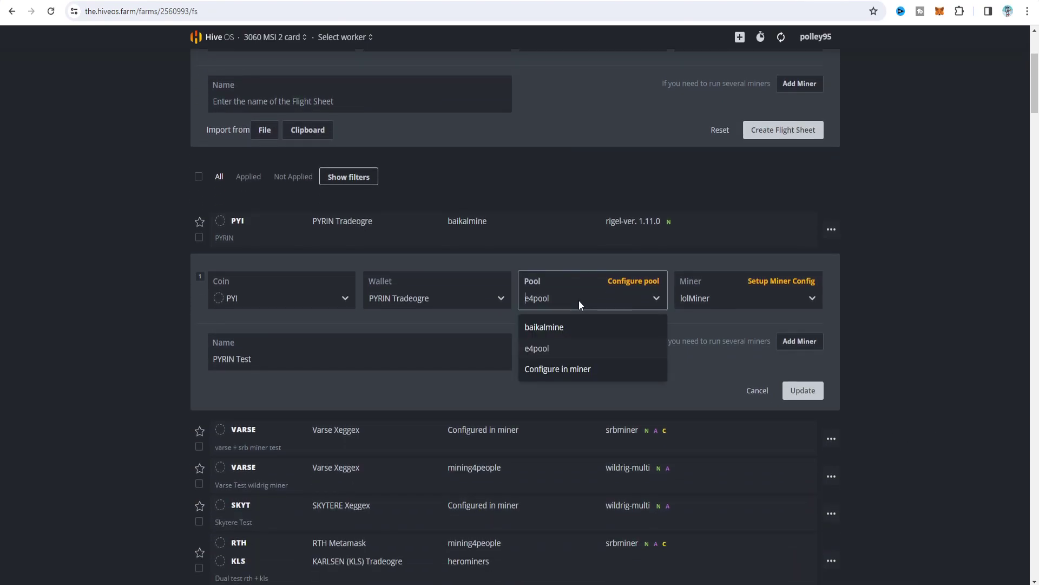
pyautogui.click(589, 370)
# Step: Look up BaikalMine's lolMiner address on Hashrate.no and enter pyi.baikalmine.com:2727 as the lolMiner pool server
pyautogui.click(854, 7)
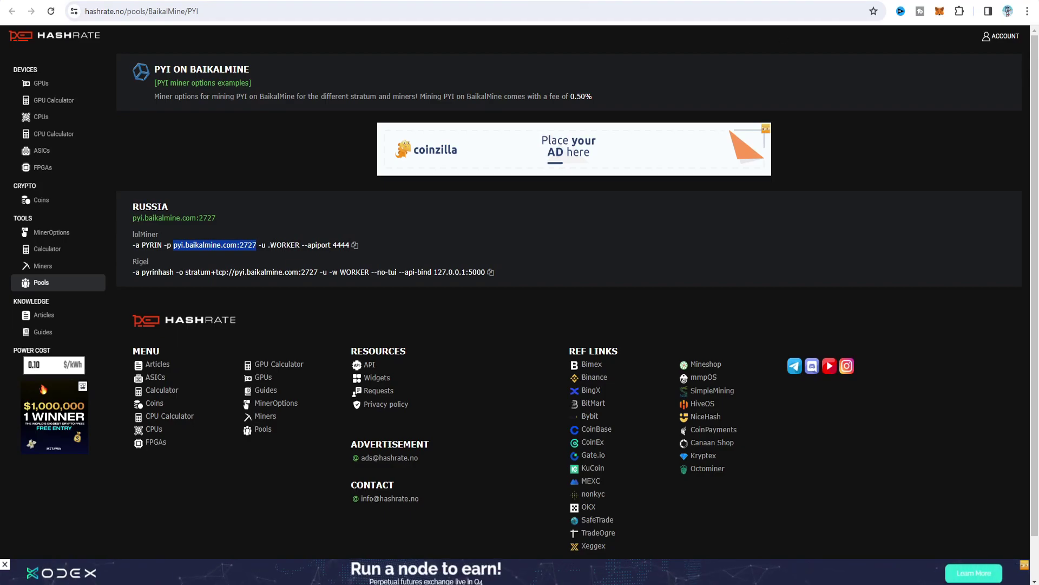
pyautogui.hotkey('alt', 'Tab')
pyautogui.tripleClick(379, 273)
pyautogui.write('pyi.baikalmine.com:2727')
# Step: Move the port number out of the pool server entry, leaving pyi.baikalmine.com there and setting the port to 2727
pyautogui.doubleClick(442, 274)
pyautogui.hotkey('ctrl', 'c')
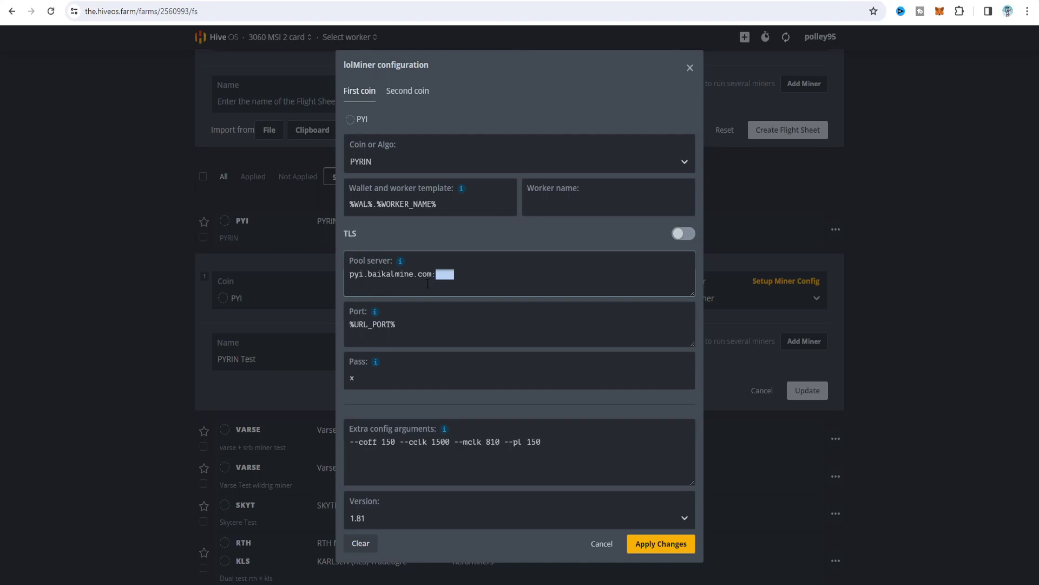
pyautogui.press('BackSpace')
pyautogui.press('BackSpace')
pyautogui.press('BackSpace')
pyautogui.write('m')
pyautogui.moveTo(397, 325); pyautogui.dragTo(304, 327)
pyautogui.hotkey('ctrl', 'v')
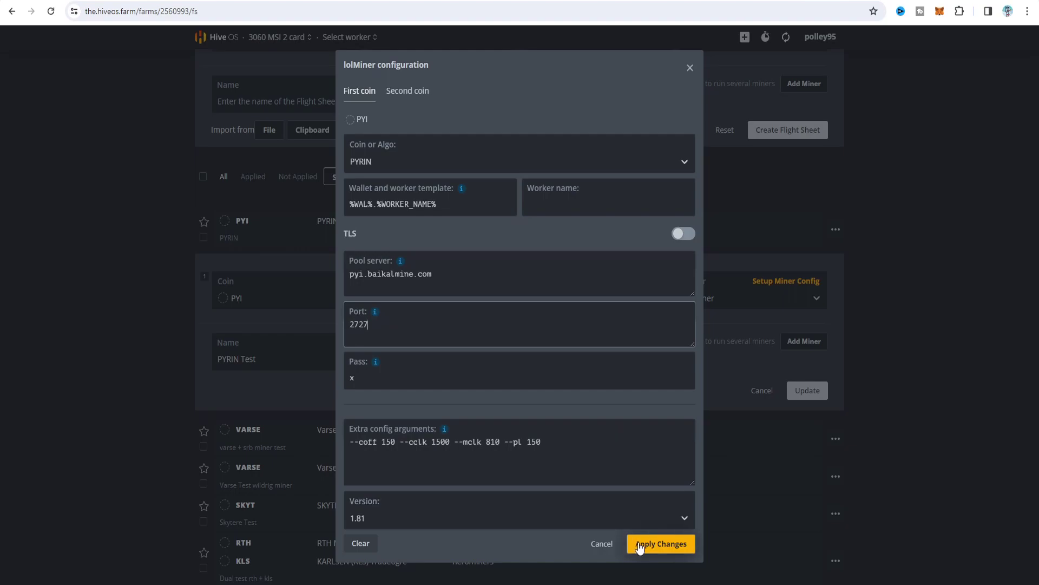
# Step: Copy e4pool's PYI pool address from Hashrate.no and enter it as the lolMiner pool server, trimmed to pyrin.e4pool.com:12100
pyautogui.hotkey('ctrl', 'Tab')
pyautogui.hotkey('ctrl', 'c')
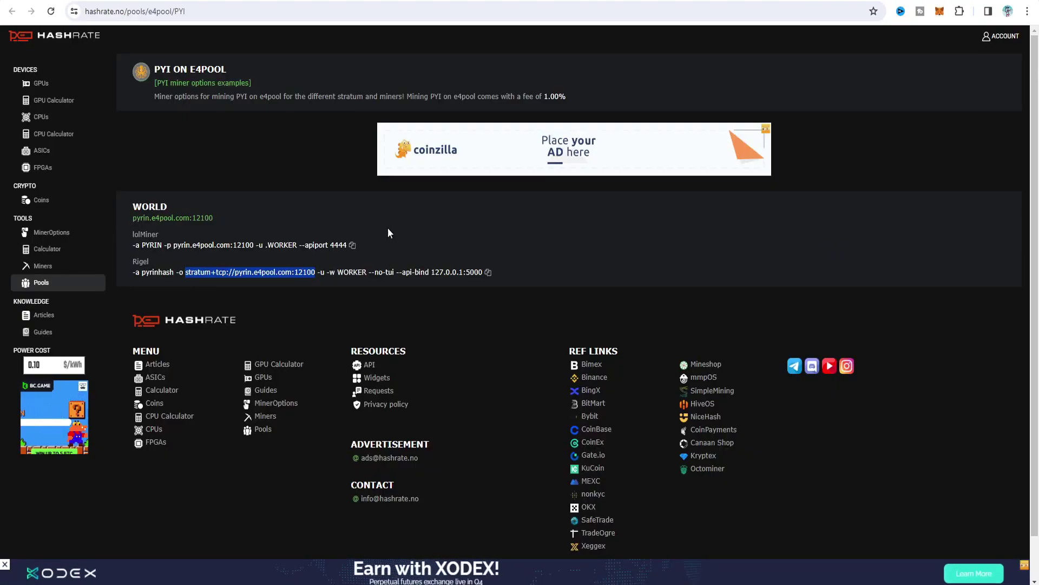
pyautogui.hotkey('ctrl', 'shift', 'Tab')
pyautogui.hotkey('ctrl', 'v')
pyautogui.moveTo(418, 284); pyautogui.dragTo(229, 272)
pyautogui.press('BackSpace')
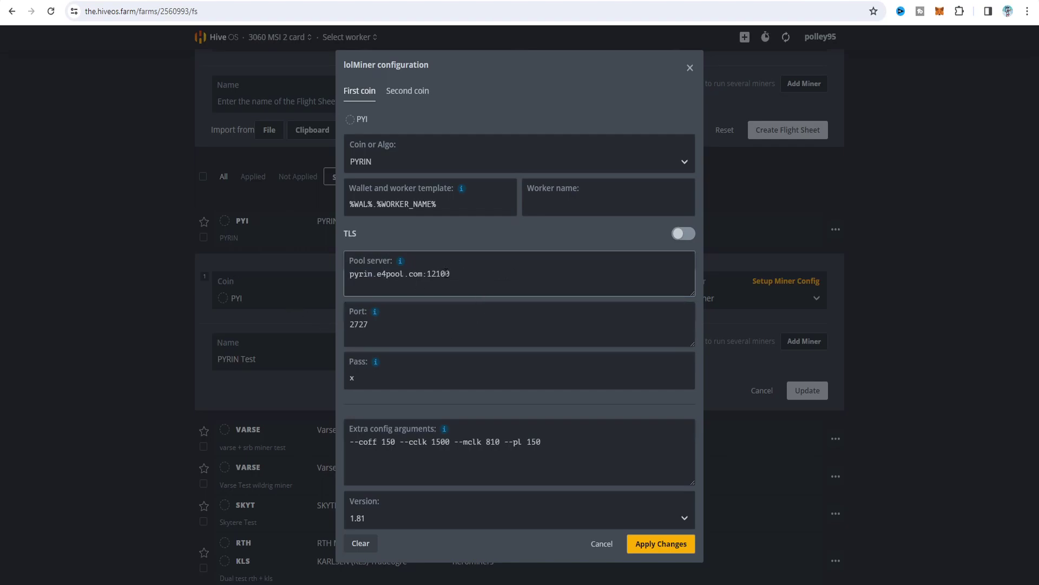
# Step: Move the port out of the pool server entry, leaving pyrin.e4pool.com there and setting the port to 12100
pyautogui.moveTo(456, 274); pyautogui.dragTo(428, 274)
pyautogui.hotkey('ctrl', 'x')
pyautogui.press('BackSpace')
pyautogui.doubleClick(358, 323)
pyautogui.hotkey('ctrl', 'v')
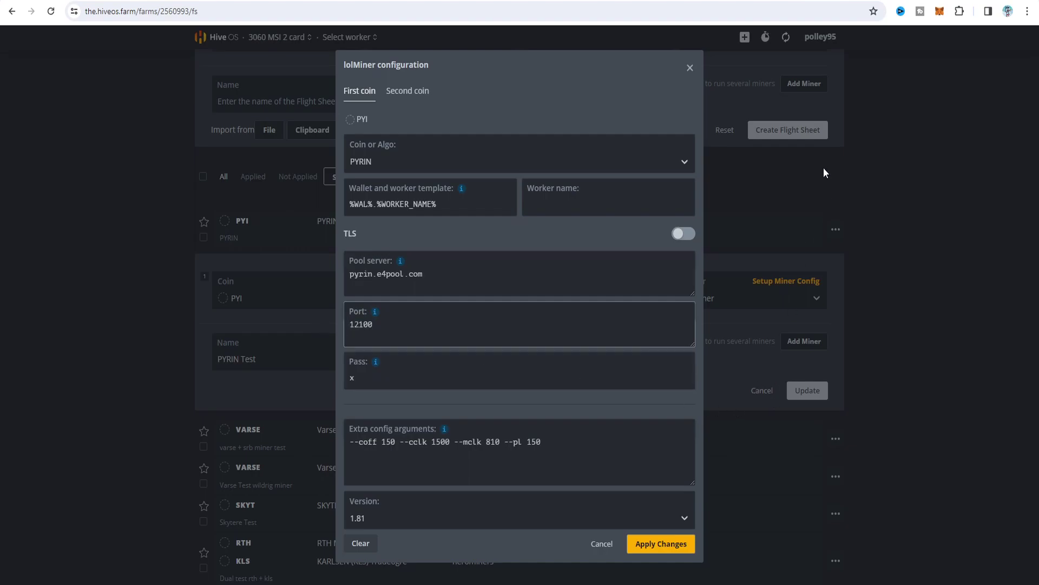
# Step: Keep lolMiner version 1.81, apply the miner configuration, and update the PYRIN Test flight sheet
pyautogui.click(400, 522)
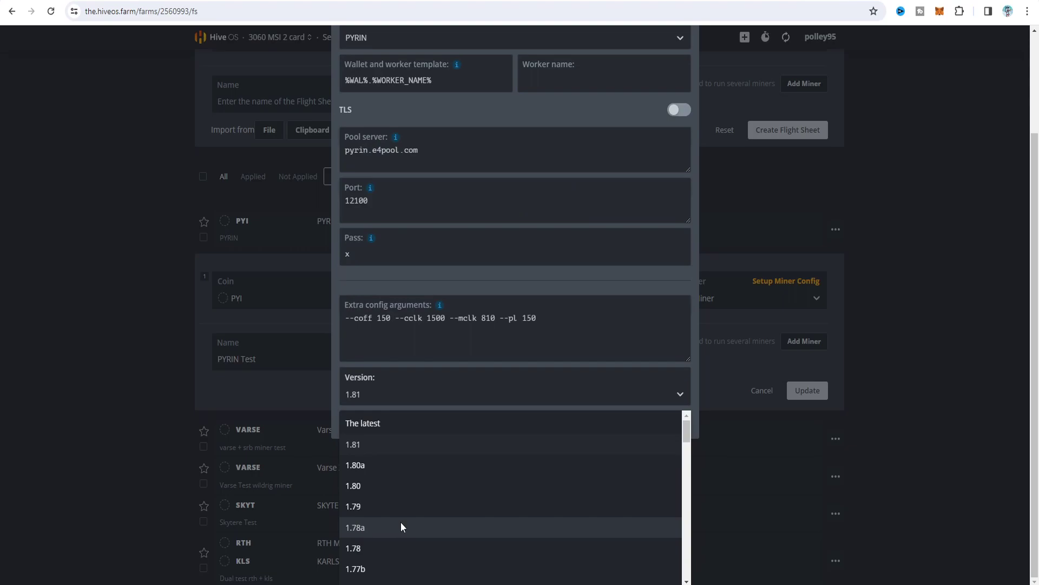
pyautogui.click(398, 446)
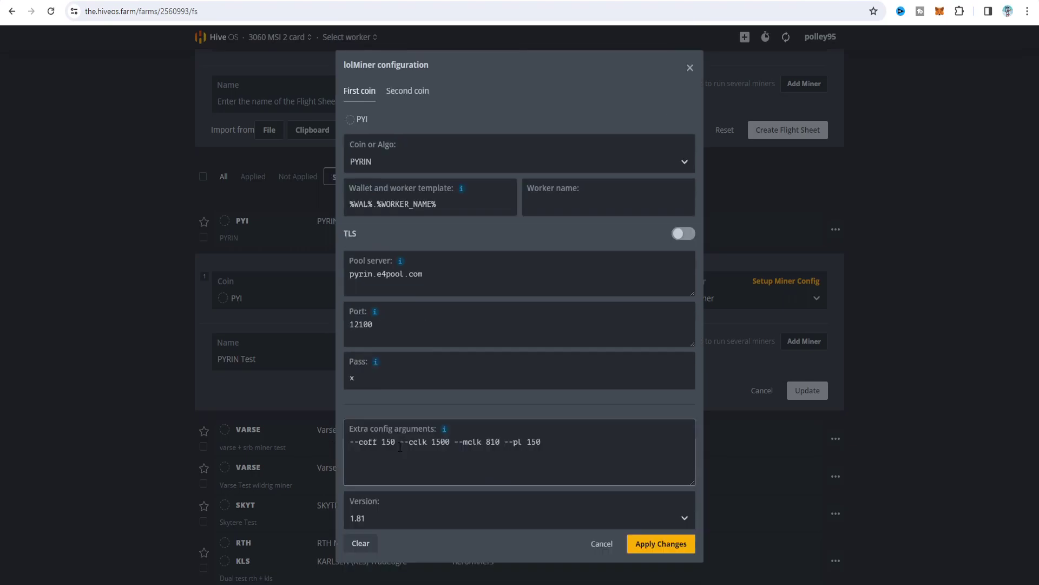
pyautogui.click(667, 544)
pyautogui.click(806, 392)
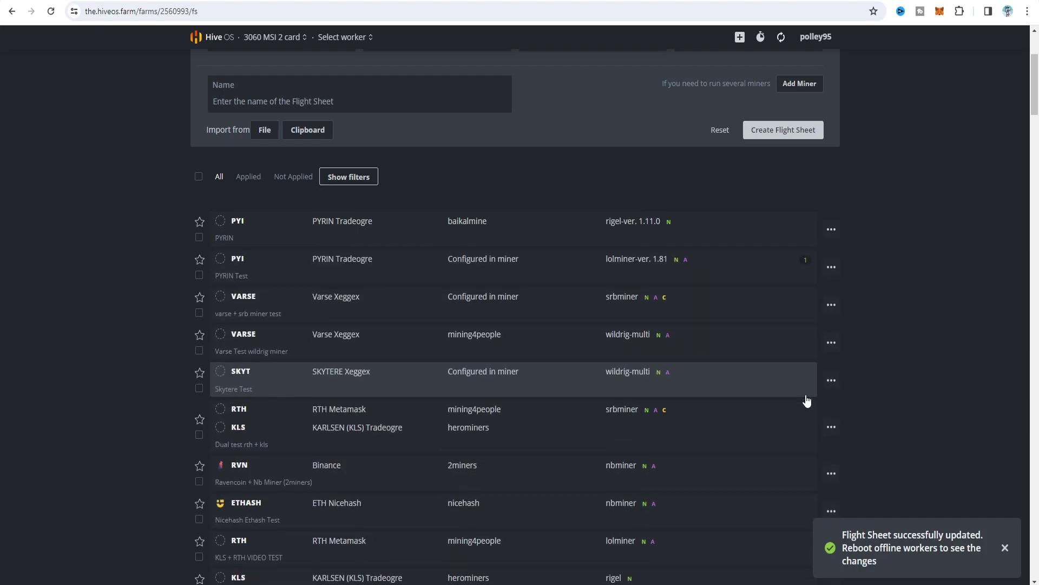
# Step: Edit the PYRIN Test flight sheet to use the e4pool pool with the PPLNS RU server pyrin.e4pool.com:12100
pyautogui.scroll(3, 806, 400)
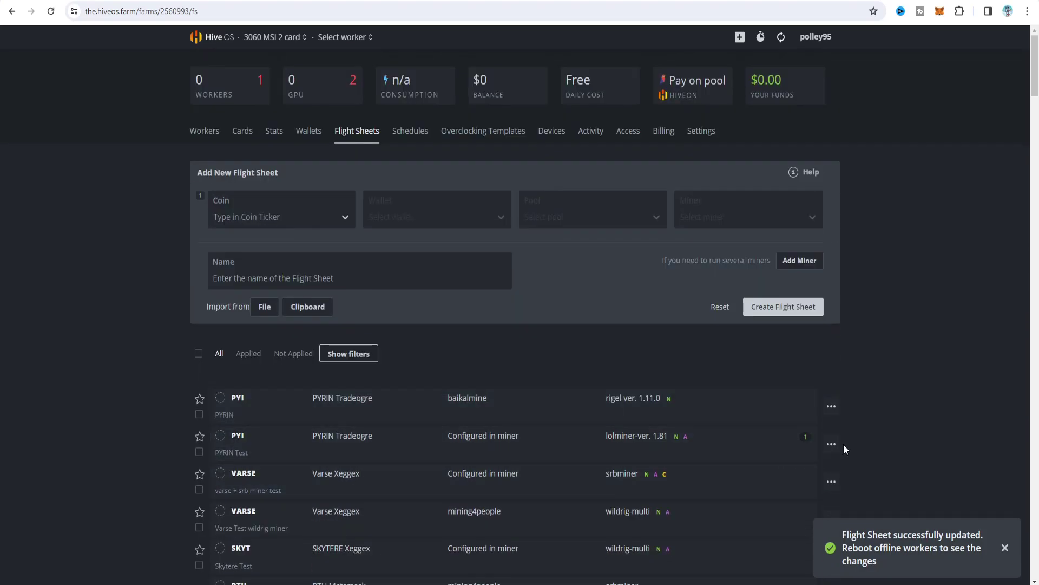
pyautogui.click(831, 445)
pyautogui.click(820, 302)
pyautogui.click(590, 476)
pyautogui.click(566, 524)
pyautogui.click(393, 281)
pyautogui.click(648, 391)
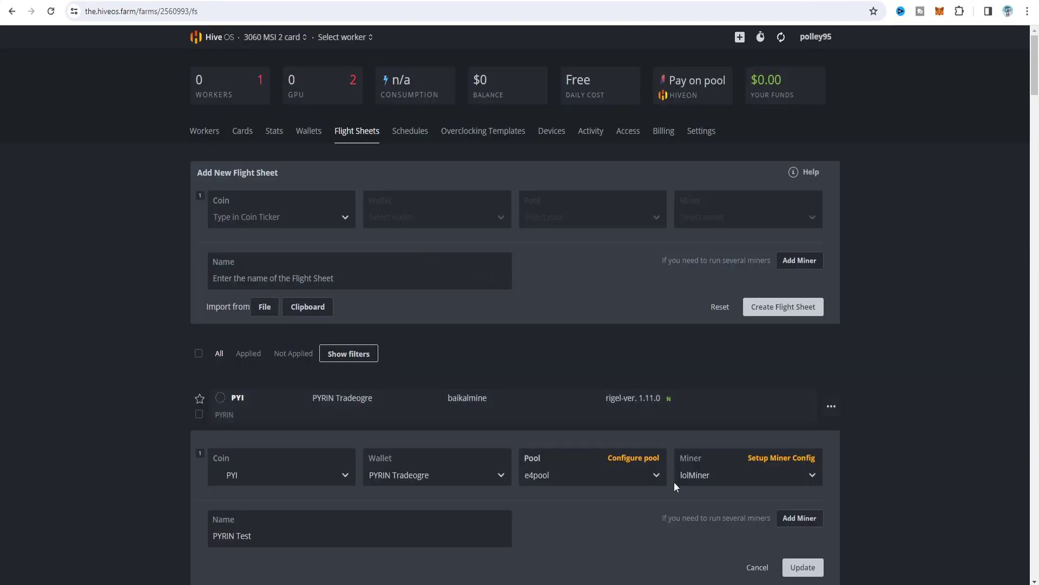
# Step: Set lolMiner's extra config arguments to --coff 150 --cclk 1500 --mclk 810 --pl 150, apply them, and update the PYRIN Test sheet
pyautogui.click(780, 459)
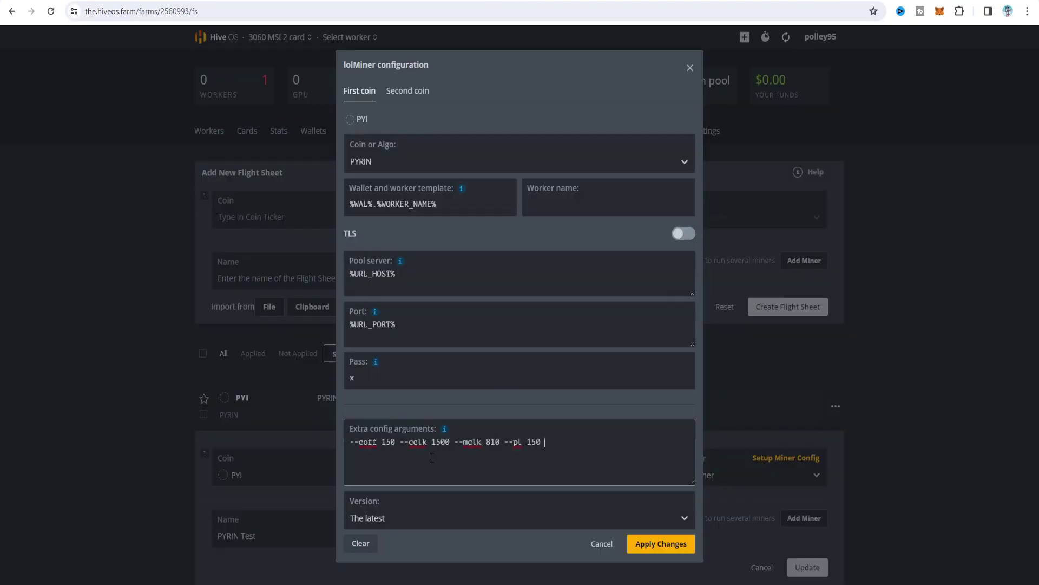
pyautogui.click(661, 544)
pyautogui.click(805, 568)
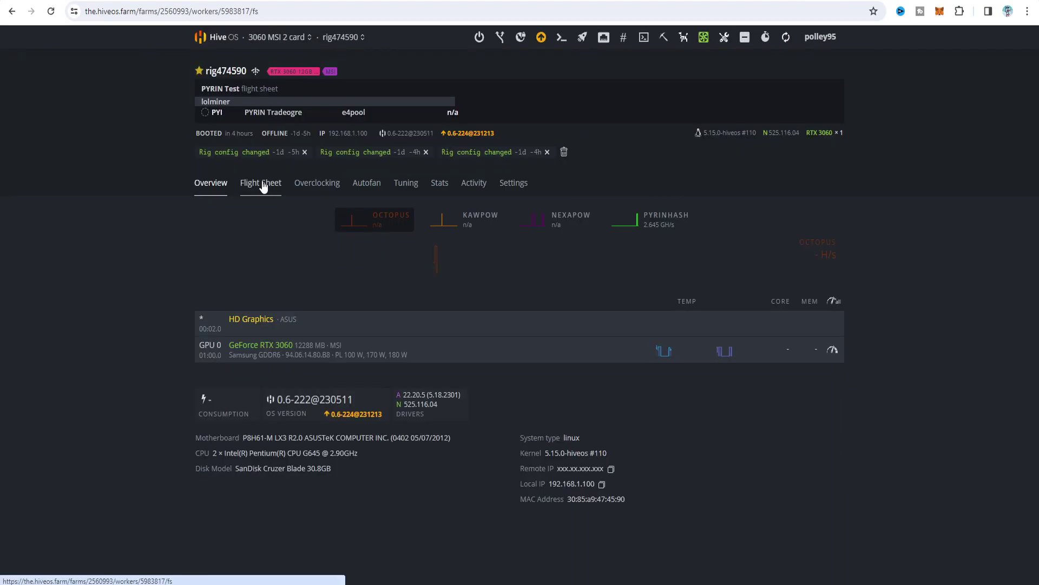
# Step: Open the rig's PYRIN Test flight sheet for editing and review its e4pool server configuration without changing it
pyautogui.click(262, 184)
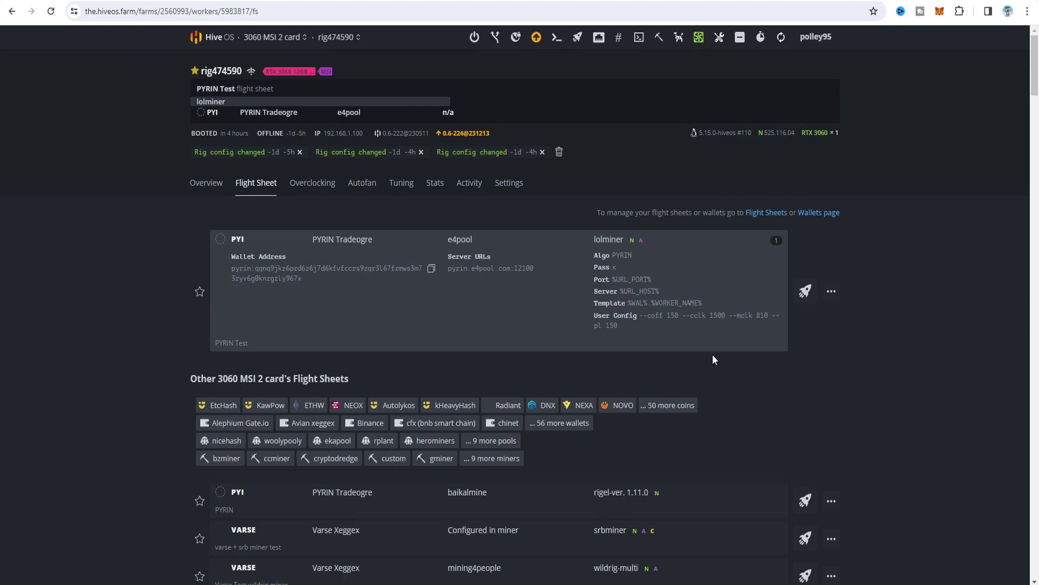
pyautogui.click(832, 291)
pyautogui.click(818, 311)
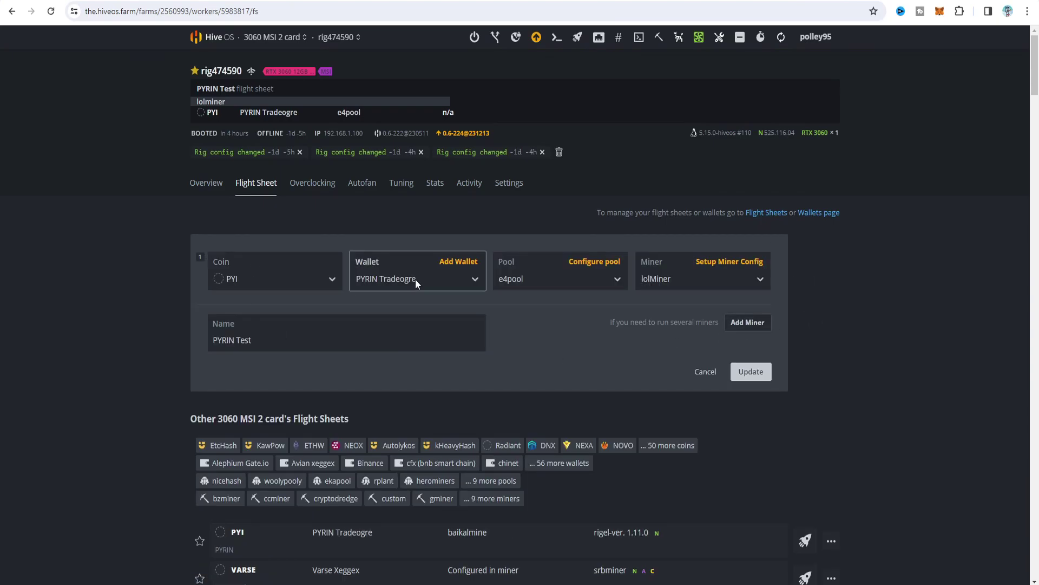
pyautogui.click(596, 262)
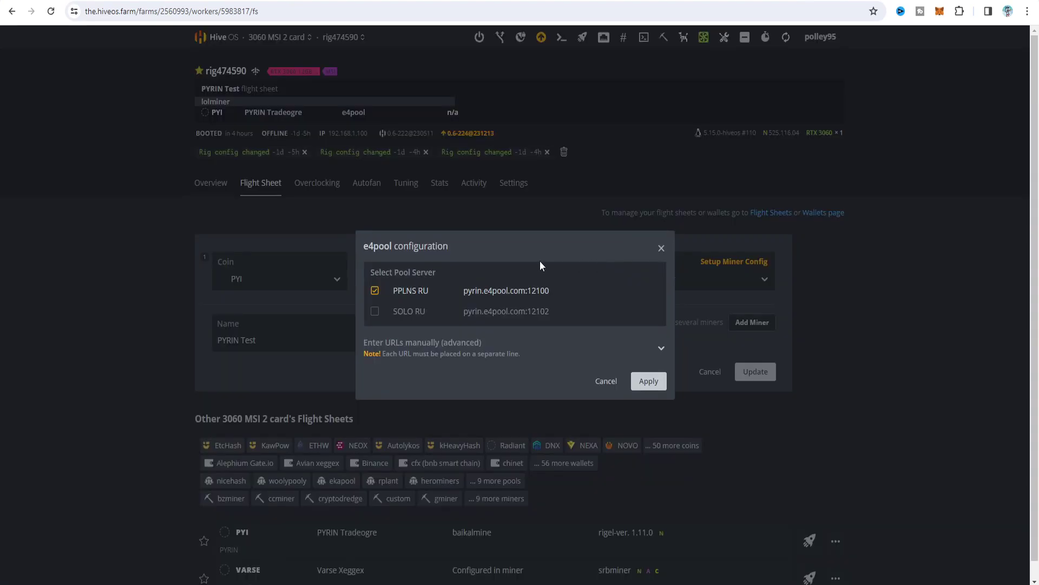
pyautogui.click(603, 382)
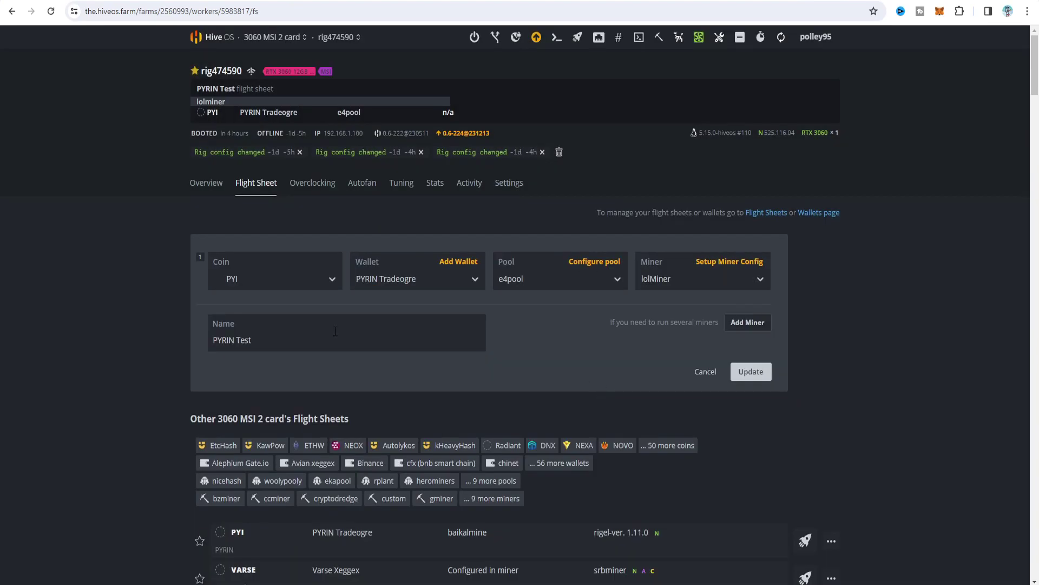
# Step: Set the lolMiner version to 1.81 in the PYRIN Test sheet's miner configuration and apply the change
pyautogui.click(724, 264)
pyautogui.click(423, 519)
pyautogui.click(415, 442)
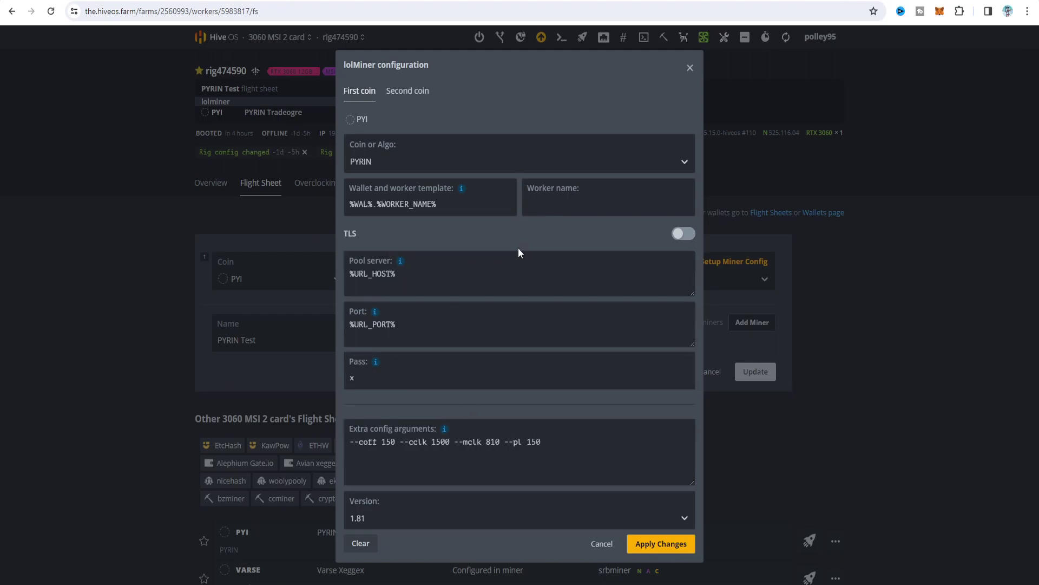
pyautogui.click(656, 547)
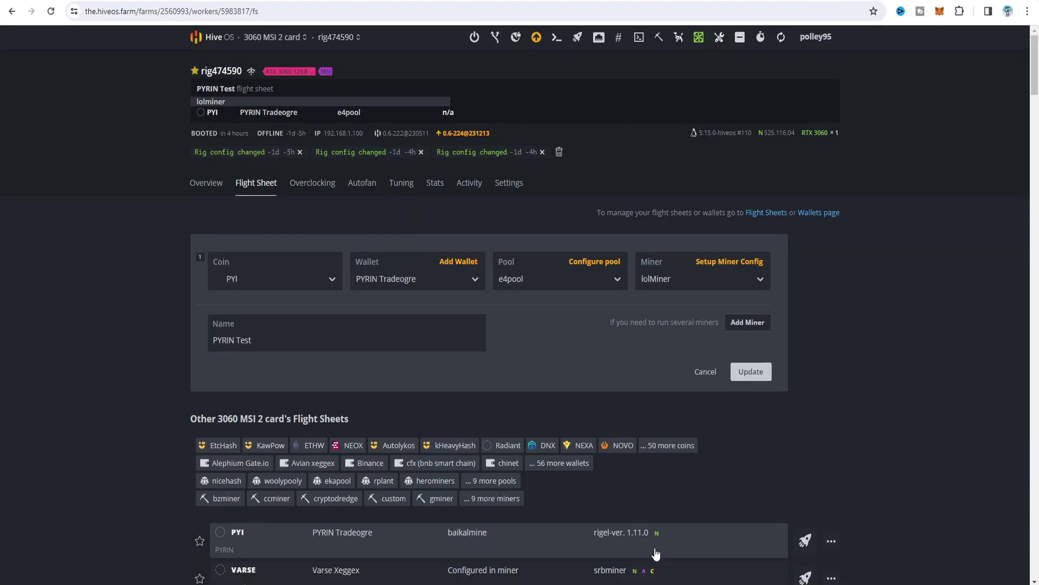
pyautogui.click(750, 370)
pyautogui.click(408, 322)
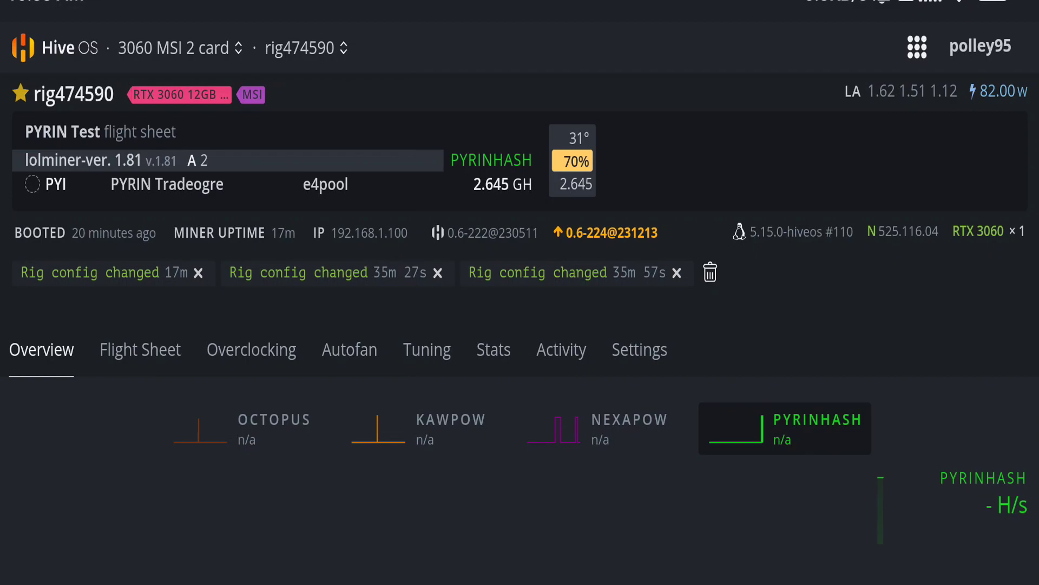
# Step: Examine the running rig's overview for the RTX 3060's Pyrinhash hashrate, temperature, fan speed, and power draw
pyautogui.scroll(-3, 520, 325)
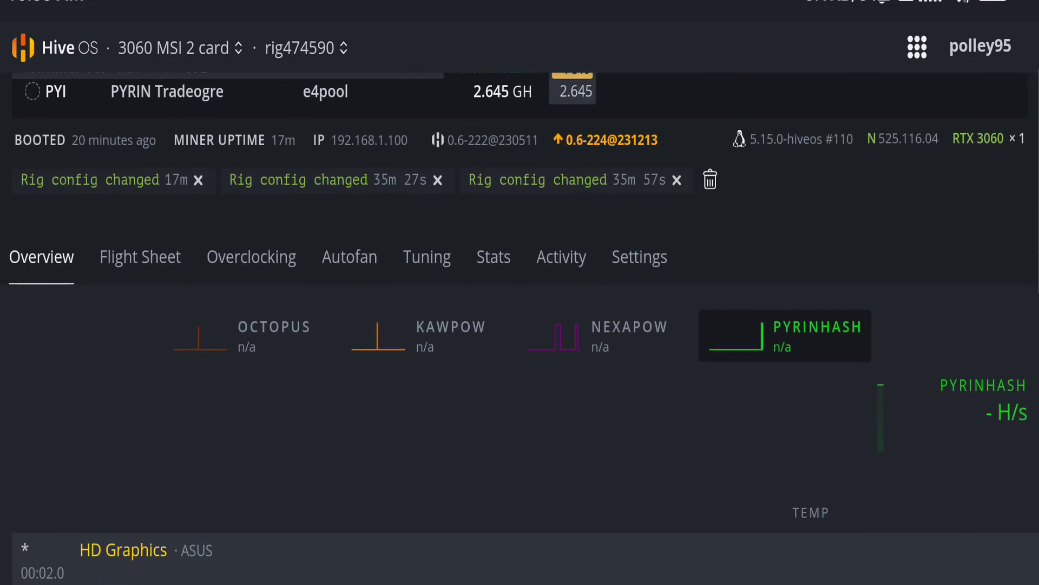
pyautogui.scroll(-2, 520, 325)
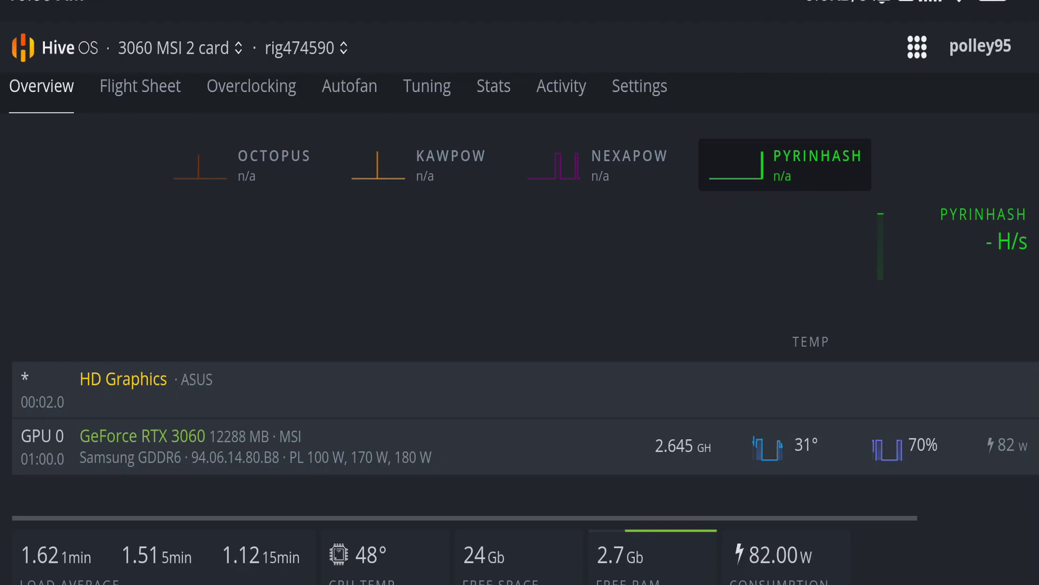
pyautogui.hscroll(3, 520, 427)
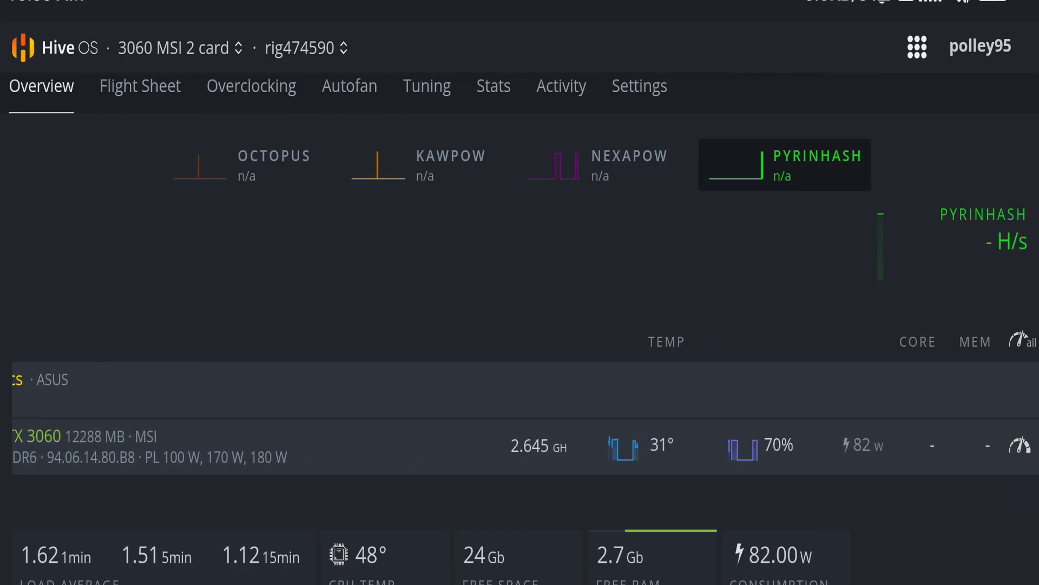
# Step: Review the rig's Autofan temperature and fan speed settings and its default overclocking configuration
pyautogui.click(350, 85)
pyautogui.scroll(-3, 520, 324)
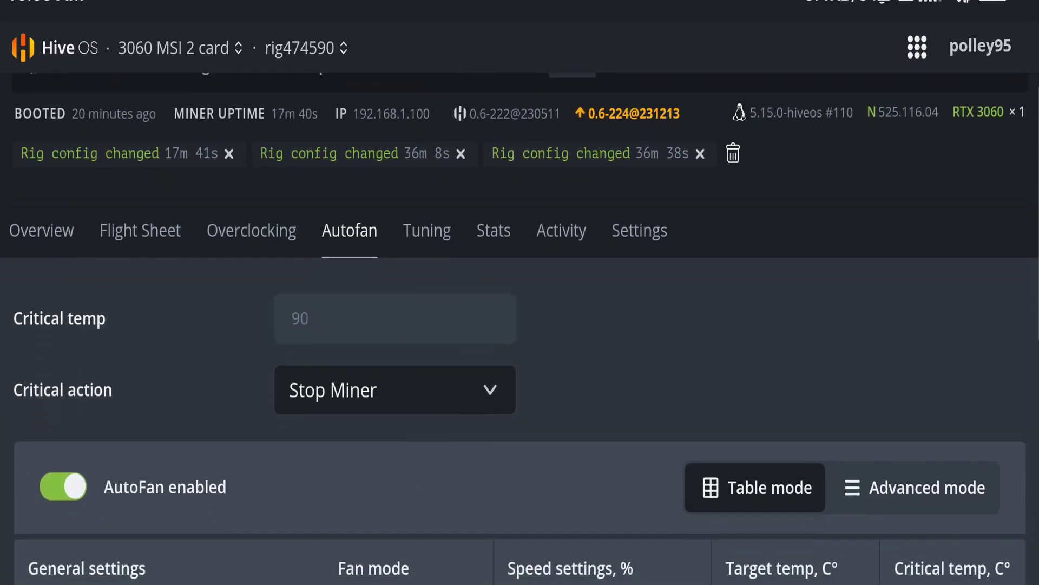
pyautogui.scroll(-3, 520, 325)
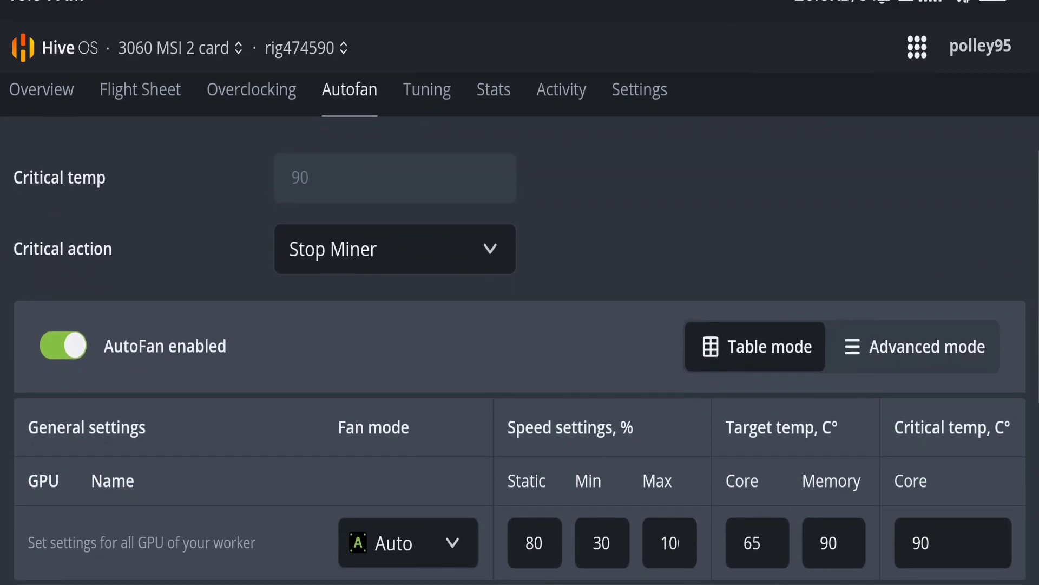
pyautogui.click(252, 89)
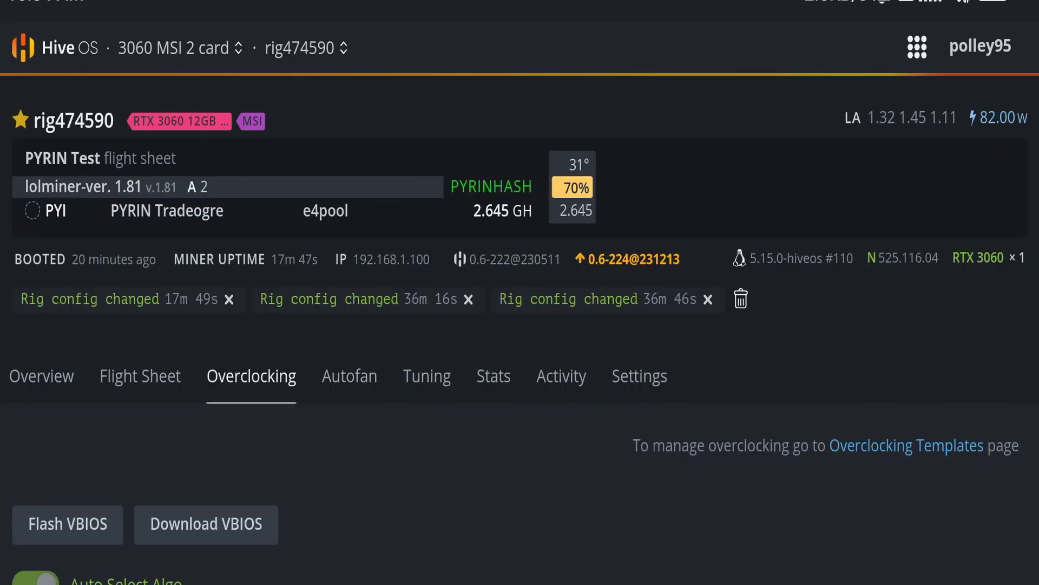
pyautogui.scroll(-4, 520, 325)
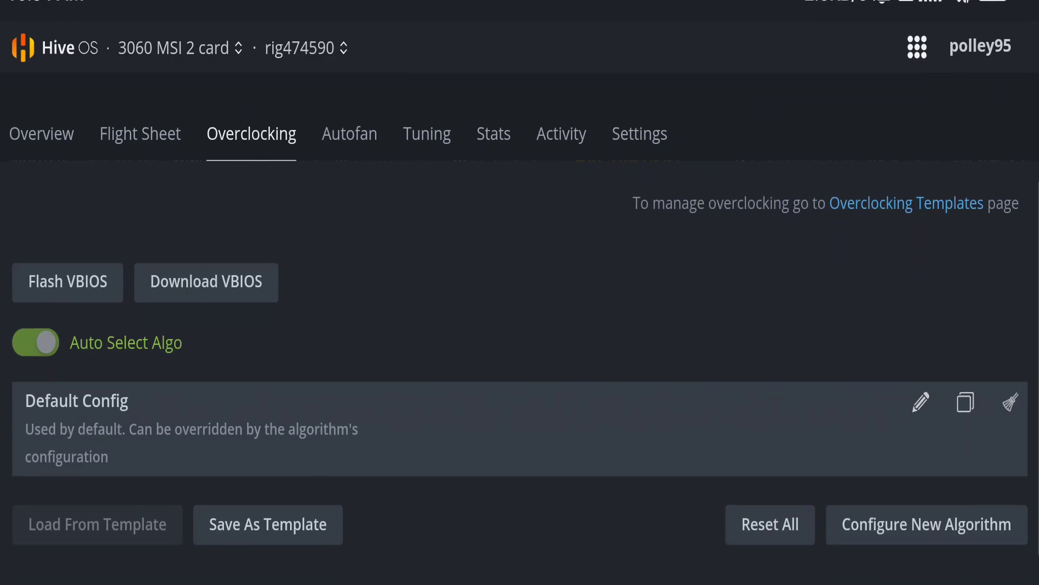
pyautogui.scroll(-1, 520, 324)
# Step: Check the lolMiner and pool details of the rig's applied PYRIN Test flight sheet, along with the rig overview
pyautogui.click(141, 98)
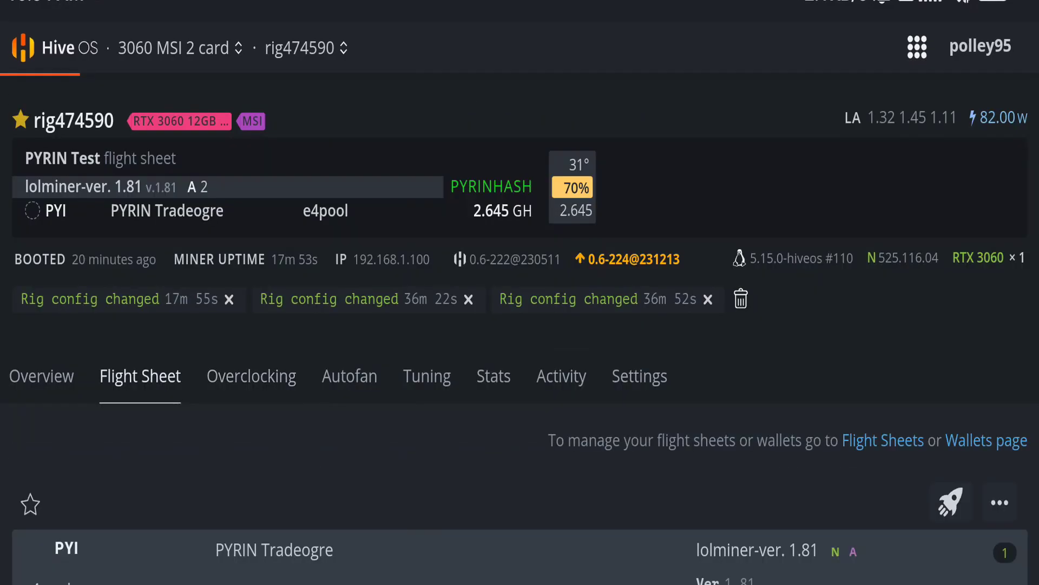
pyautogui.scroll(-4, 520, 325)
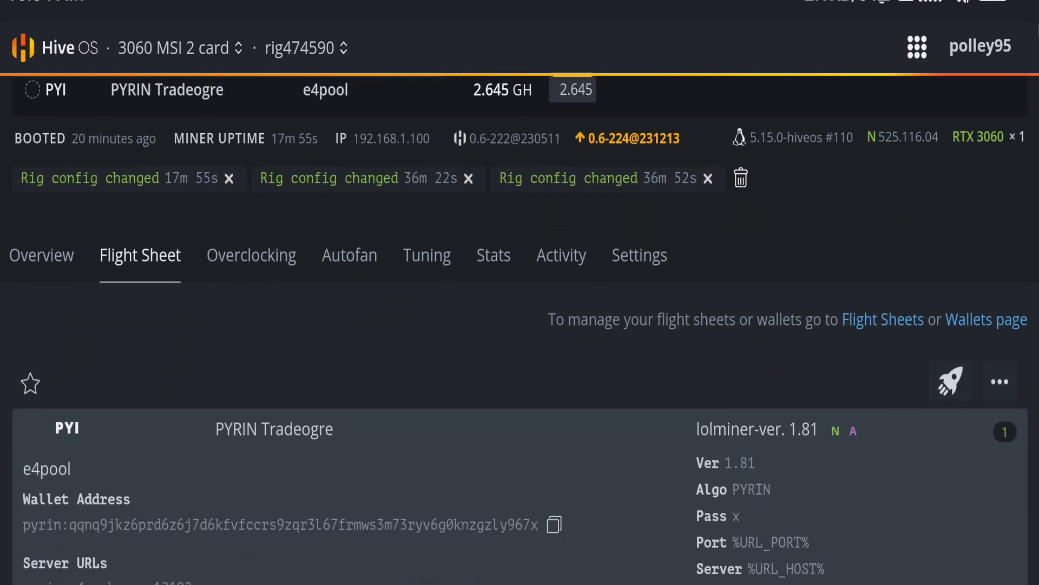
pyautogui.scroll(-2, 519, 325)
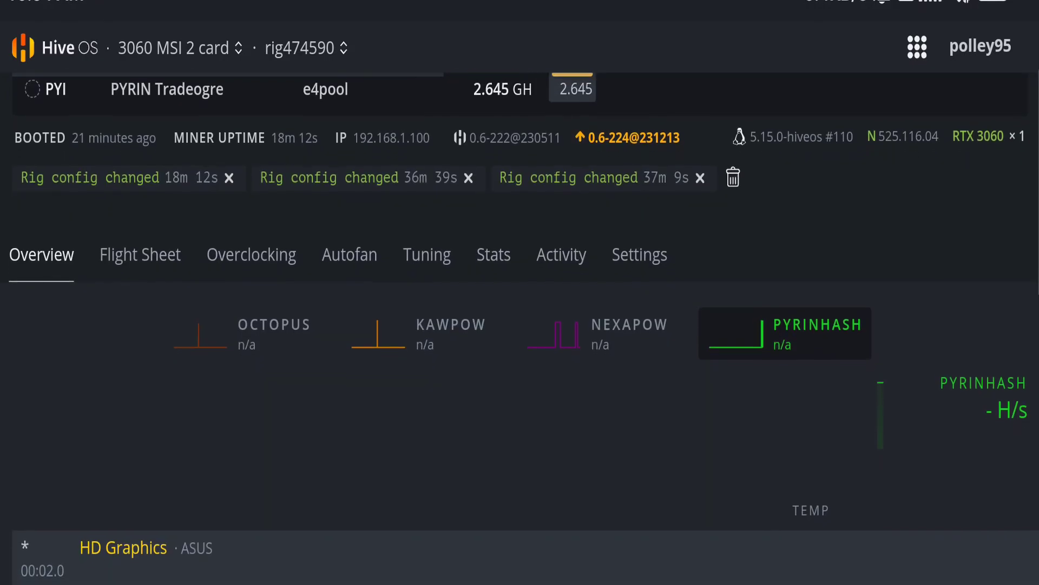
pyautogui.scroll(-2, 520, 325)
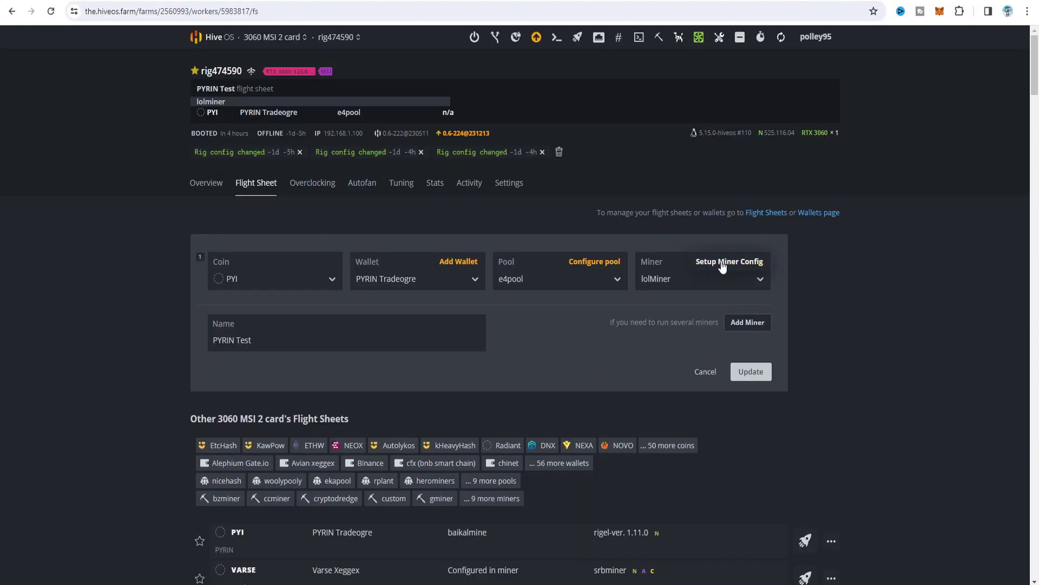
# Step: Reopen the PYRIN Test sheet's lolMiner configuration and add --devices NVIDIA on a new line of the extra config arguments
pyautogui.click(721, 261)
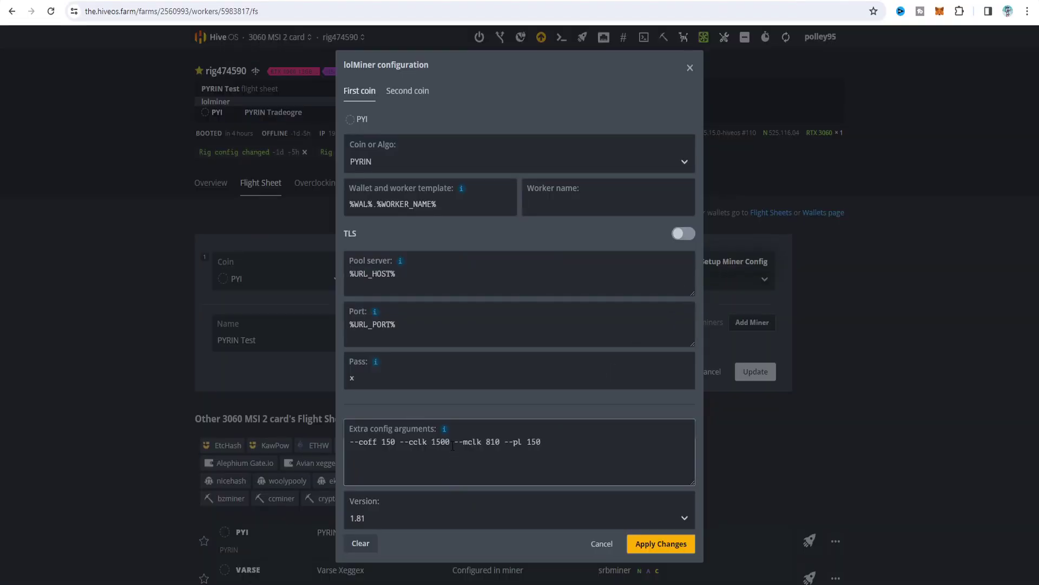
pyautogui.moveTo(444, 429)
pyautogui.click(492, 319)
pyautogui.click(542, 442)
pyautogui.press('Return')
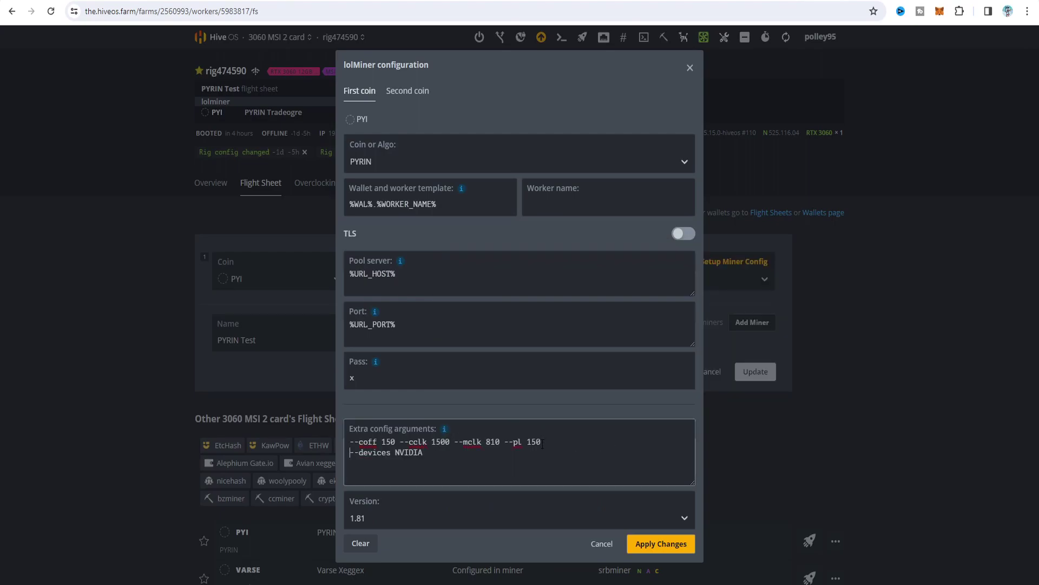